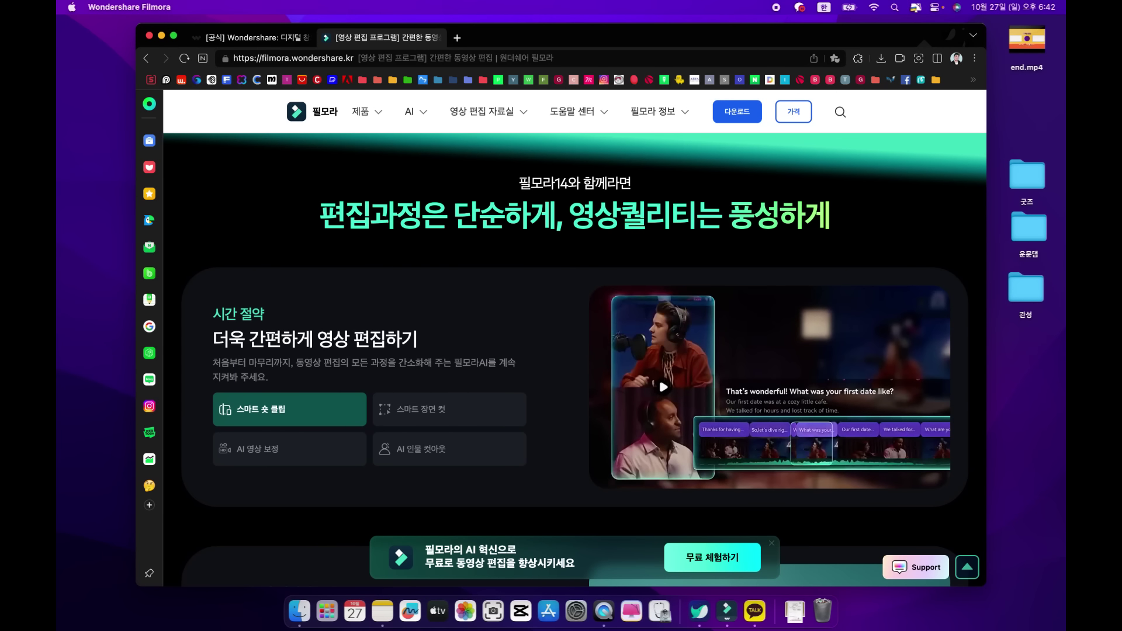
Step: Open the toolbox (도구 상자) on the start screen and look through the available AI and editing tools
scroll(657, 376, "up", 10)
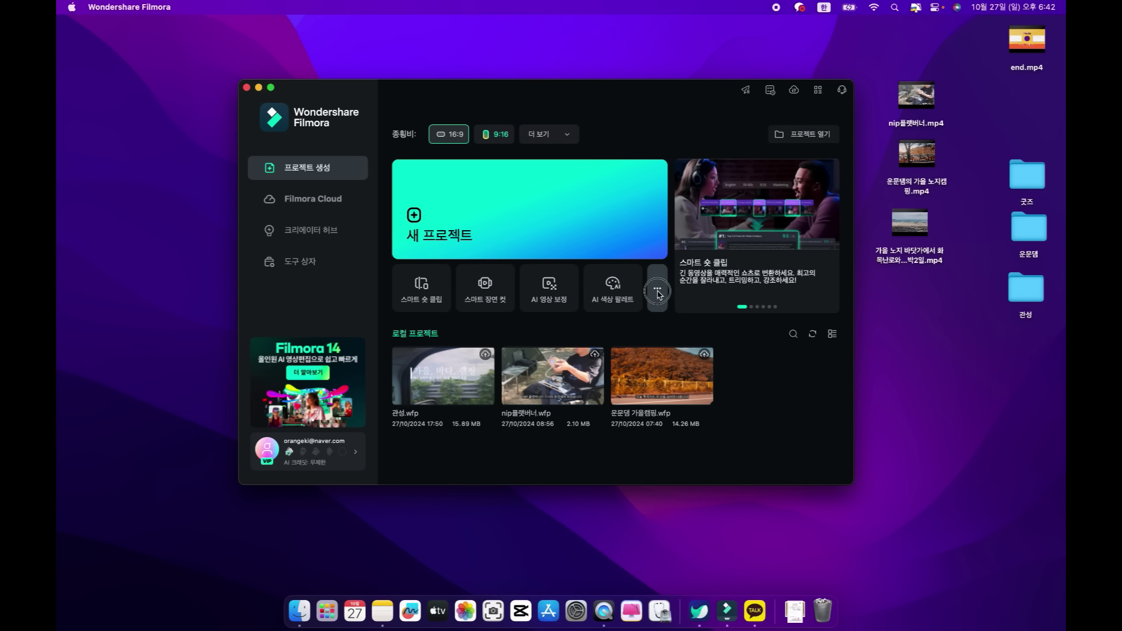
left_click(308, 262)
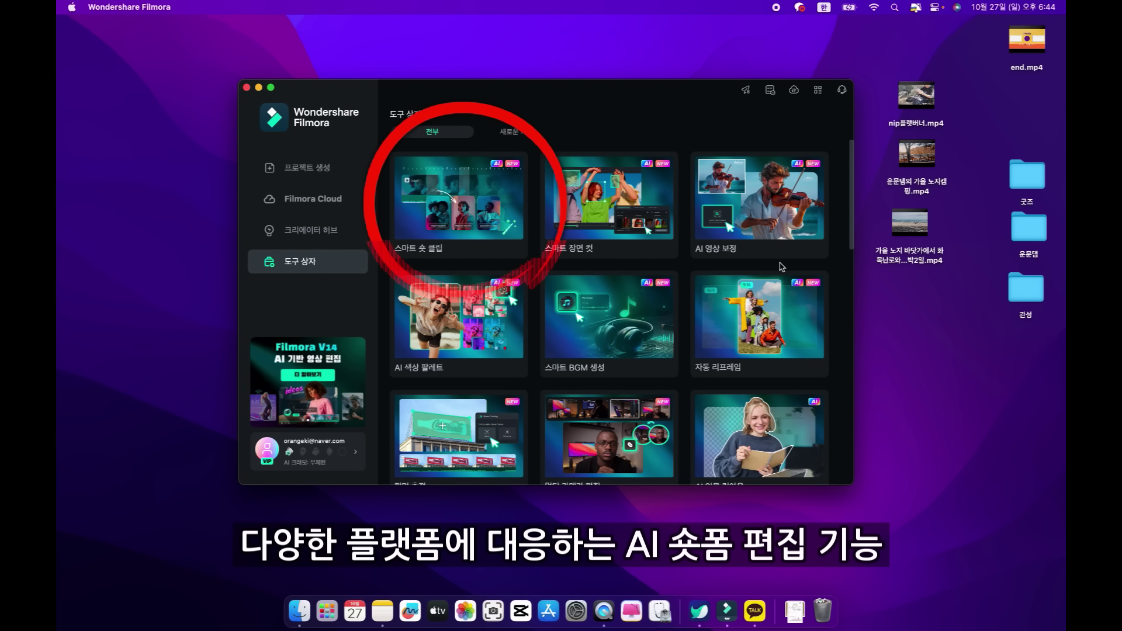
mouse_move(796, 258)
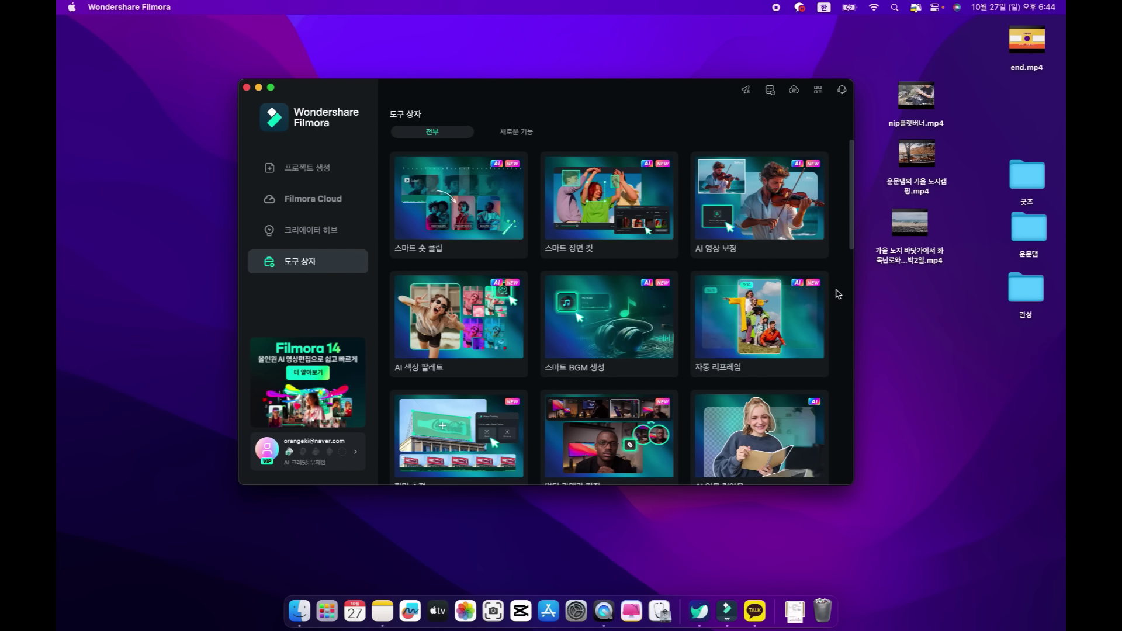
scroll(838, 294, "down", 3)
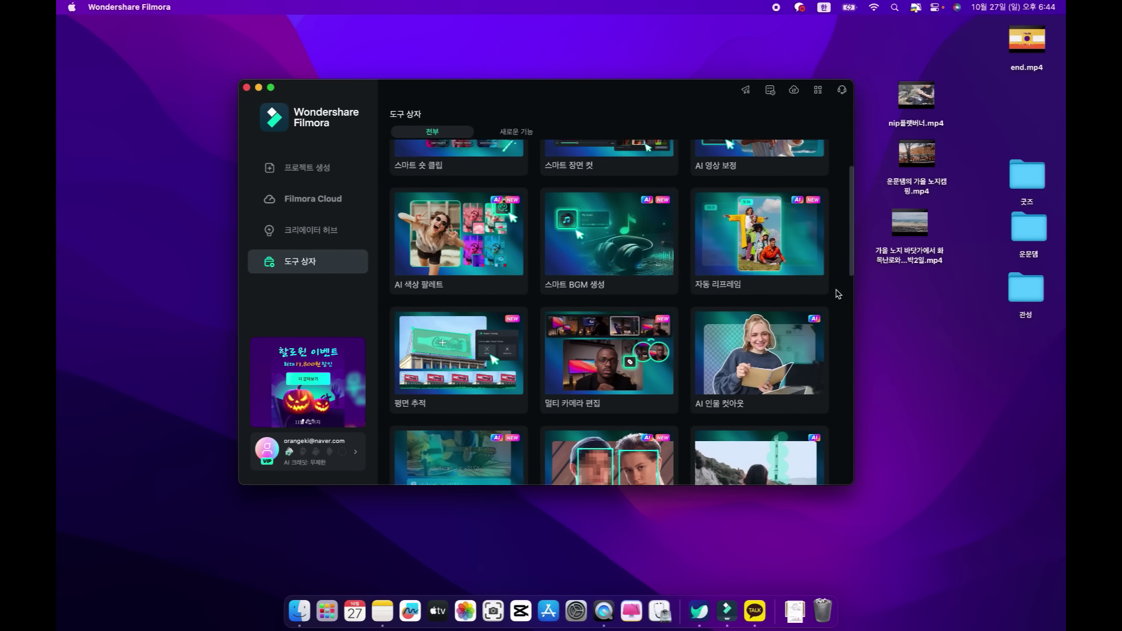
scroll(838, 294, "down", 7)
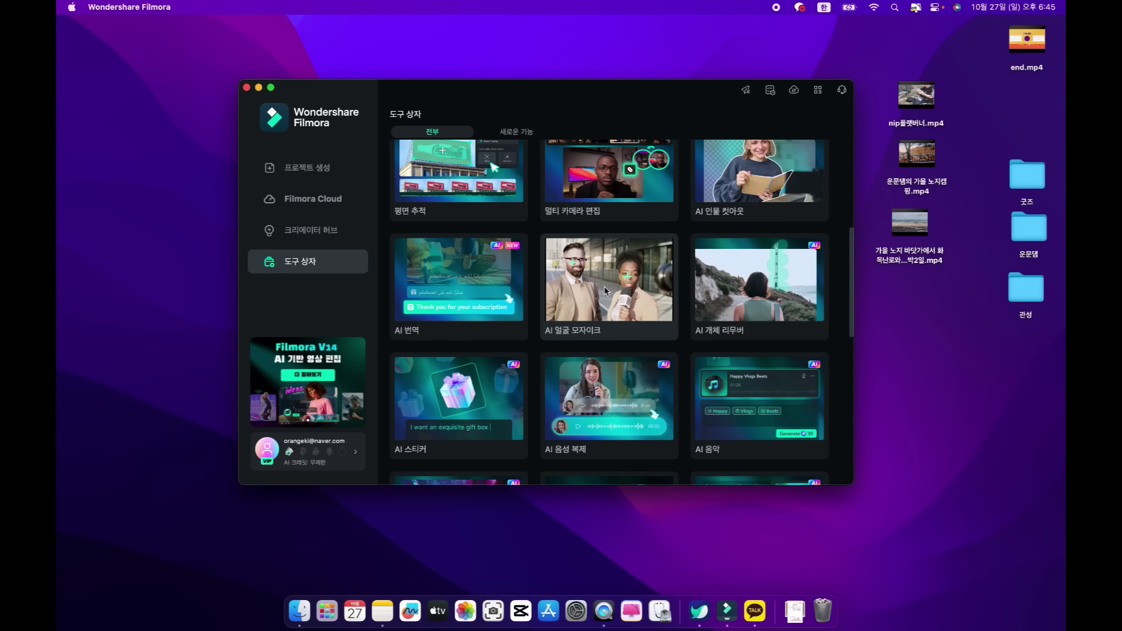
scroll(835, 350, "down", 5)
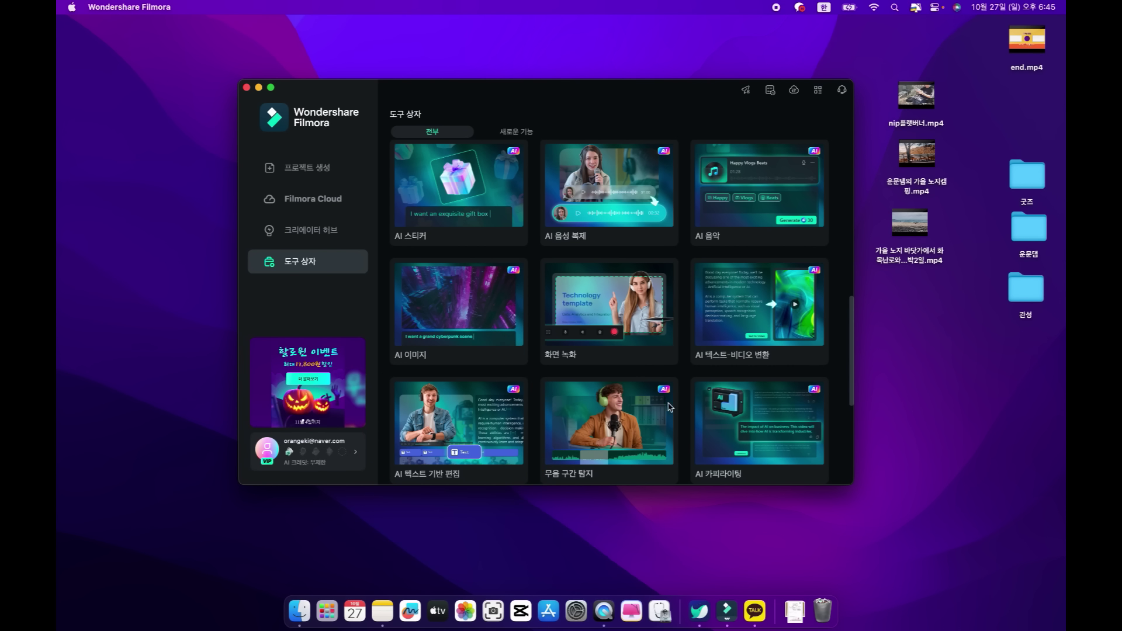
scroll(831, 359, "down", 5)
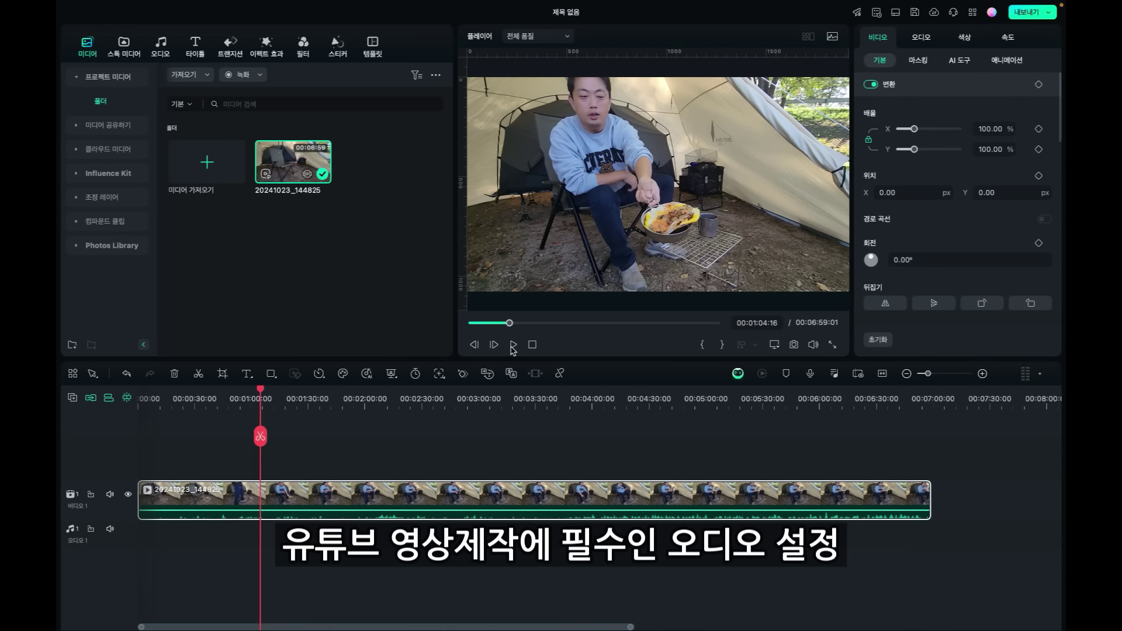
Step: Turn on automatic normalization (자동 표준화) for the audio of the 20241023_144825 clip
key("XF86AudioRaiseVolume")
left_click(921, 37)
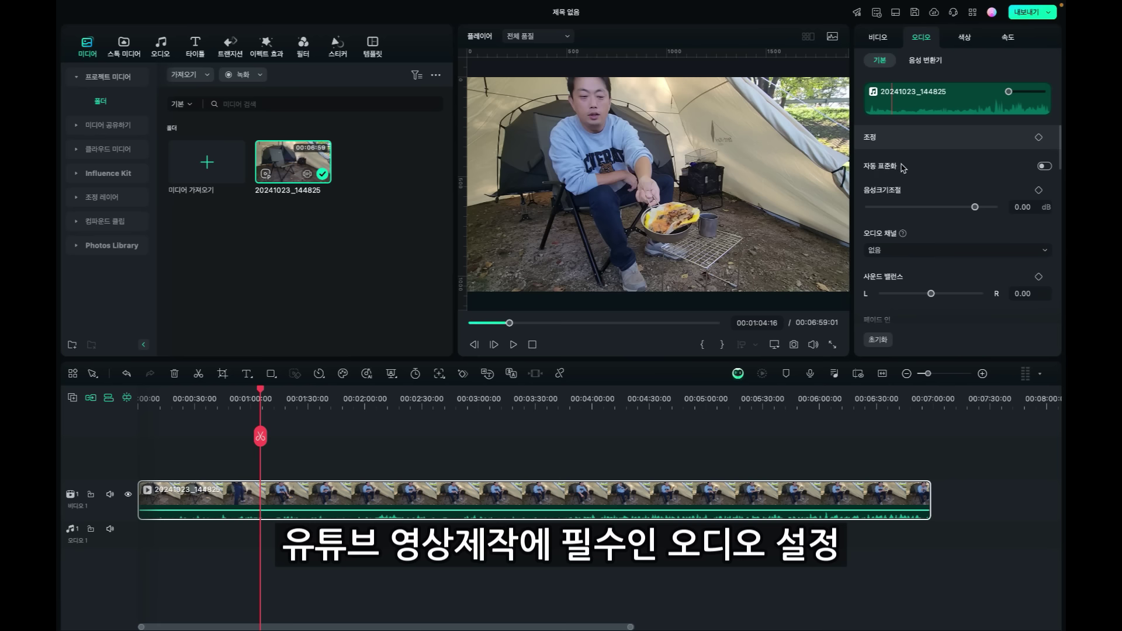
left_click(1044, 168)
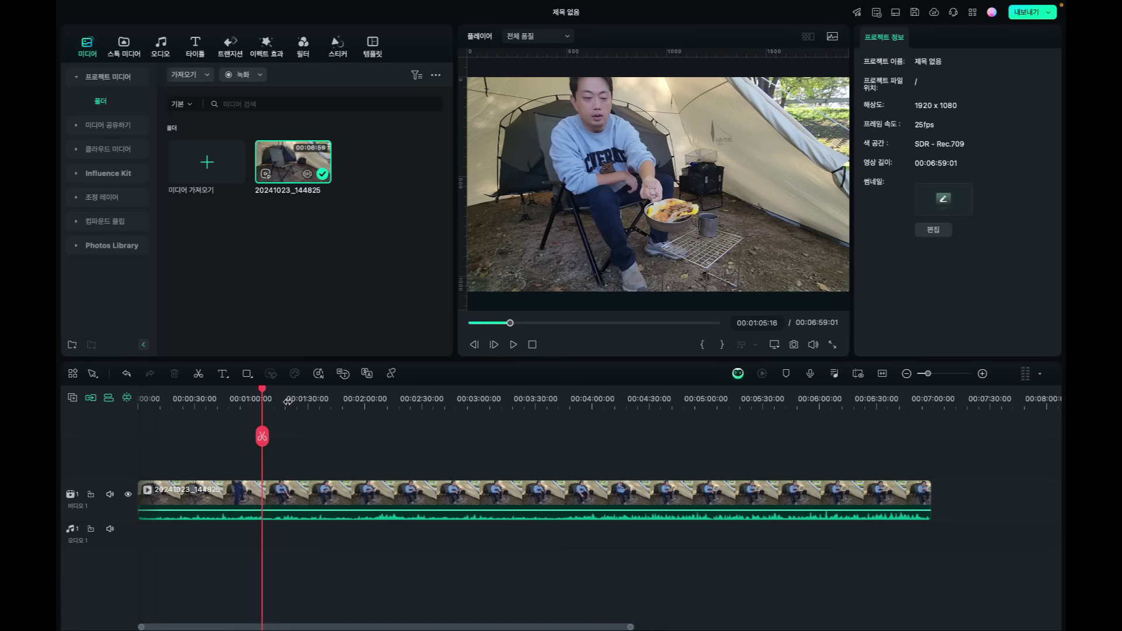
Step: Play the footage up to 00:00:38:09 and split the clip there
left_click(257, 399)
left_click_drag(257, 399, 340, 399)
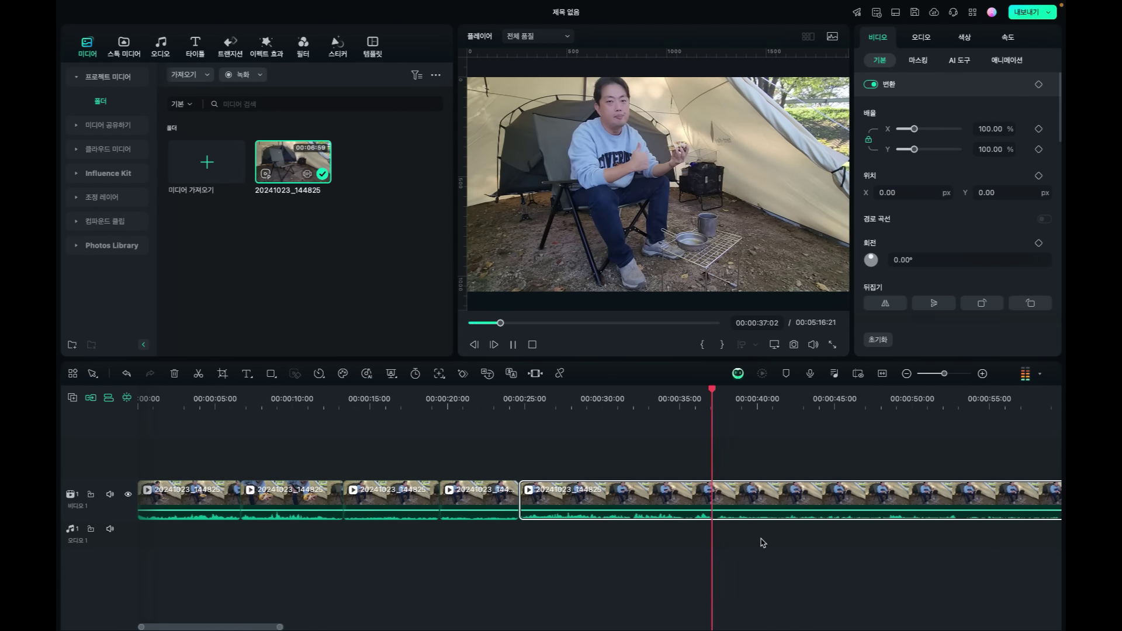
key("space")
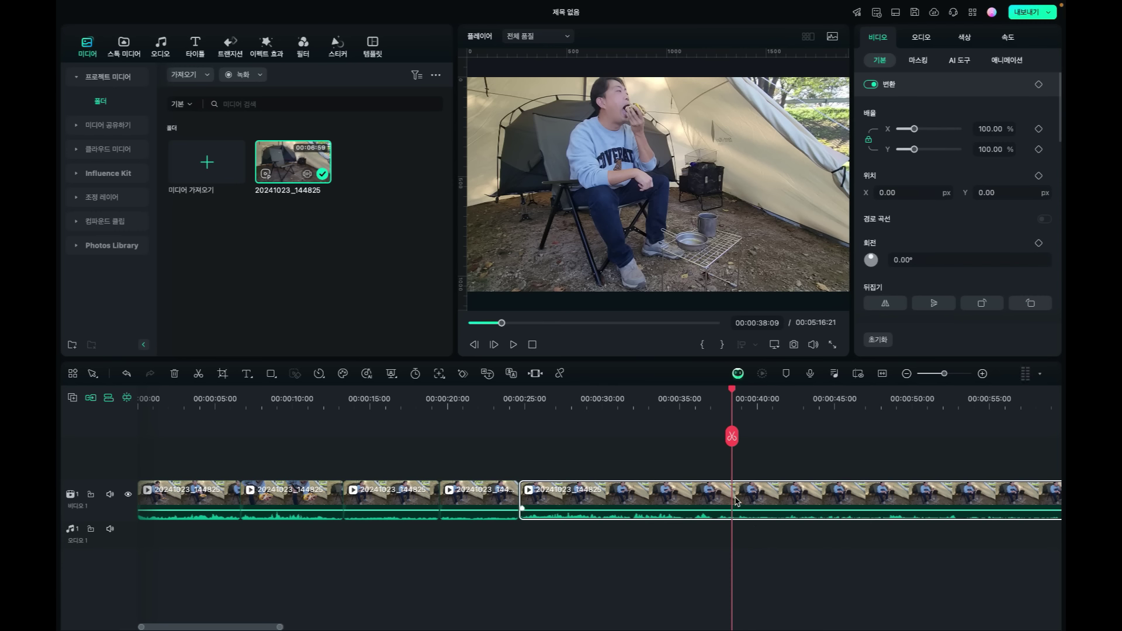
key("ctrl+b")
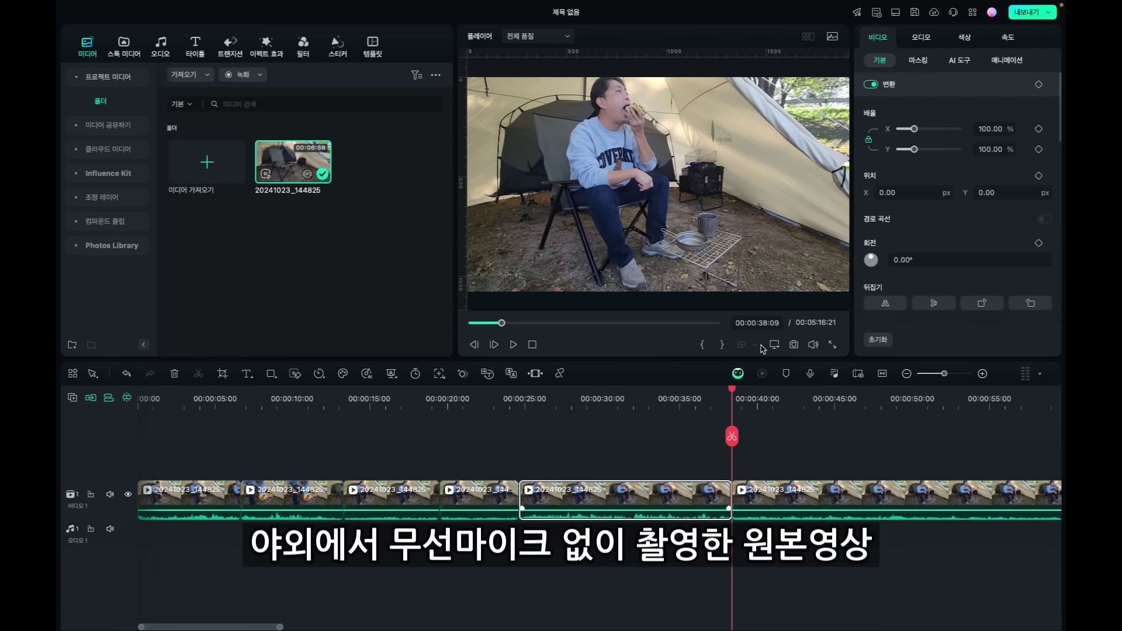
Step: Enable AI voice enhancement (AI 음성 보정) for the clip segment that ends at 00:00:38:09
left_click(926, 40)
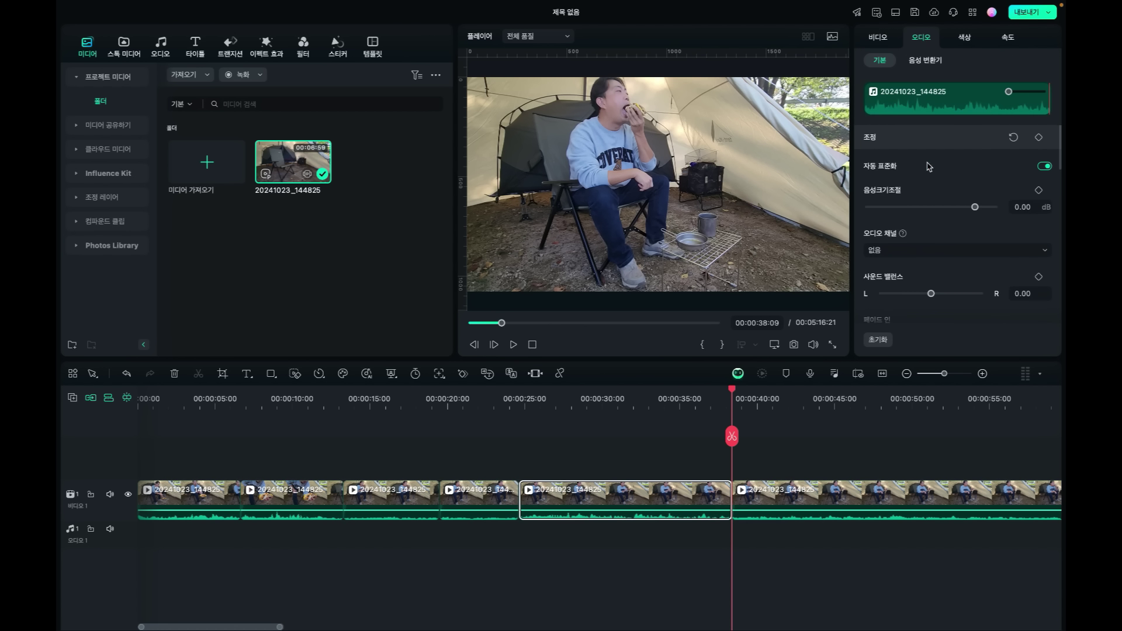
scroll(924, 172, "down", 2)
scroll(924, 172, "down", 5)
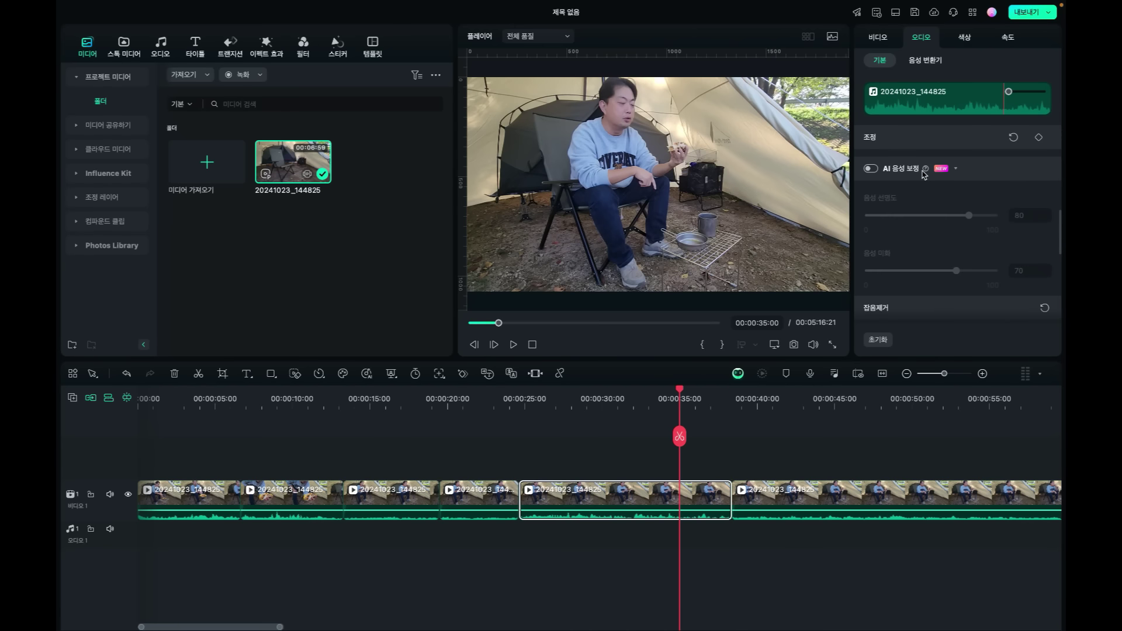
left_click(956, 169)
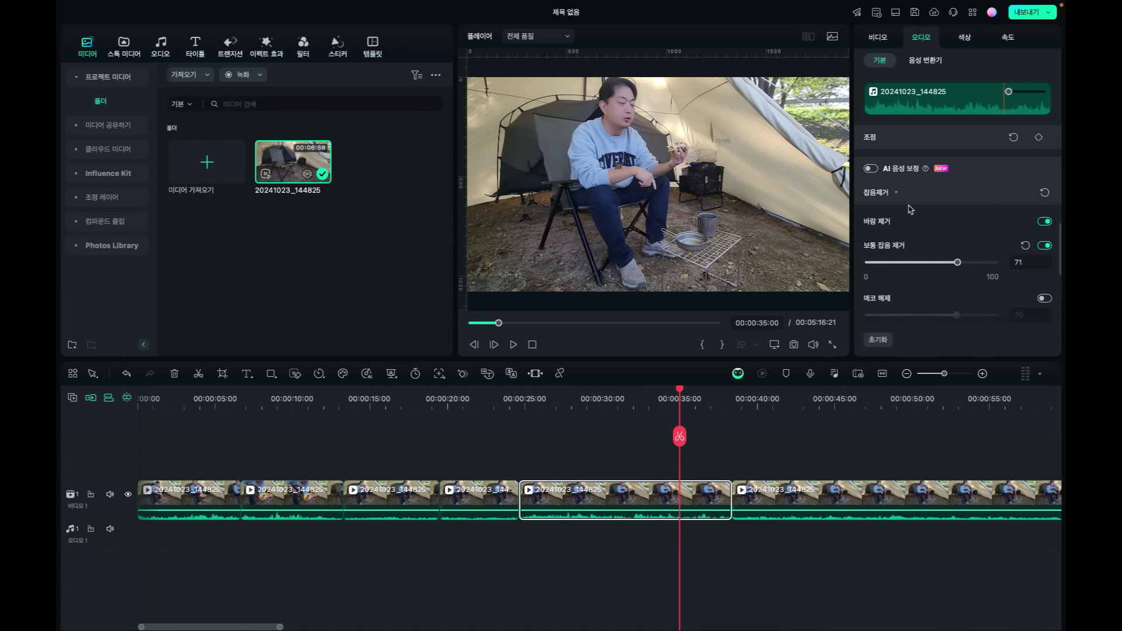
left_click(869, 168)
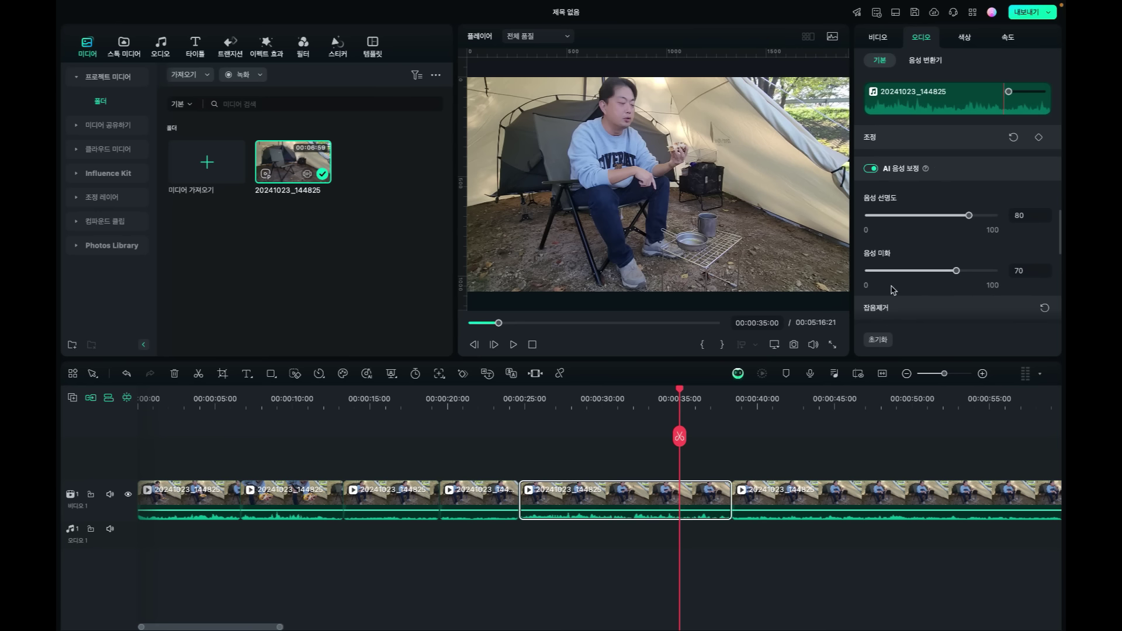
Step: Reset the noise removal (잡음제거) settings of the selected segment to their defaults
scroll(905, 258, "down", 3)
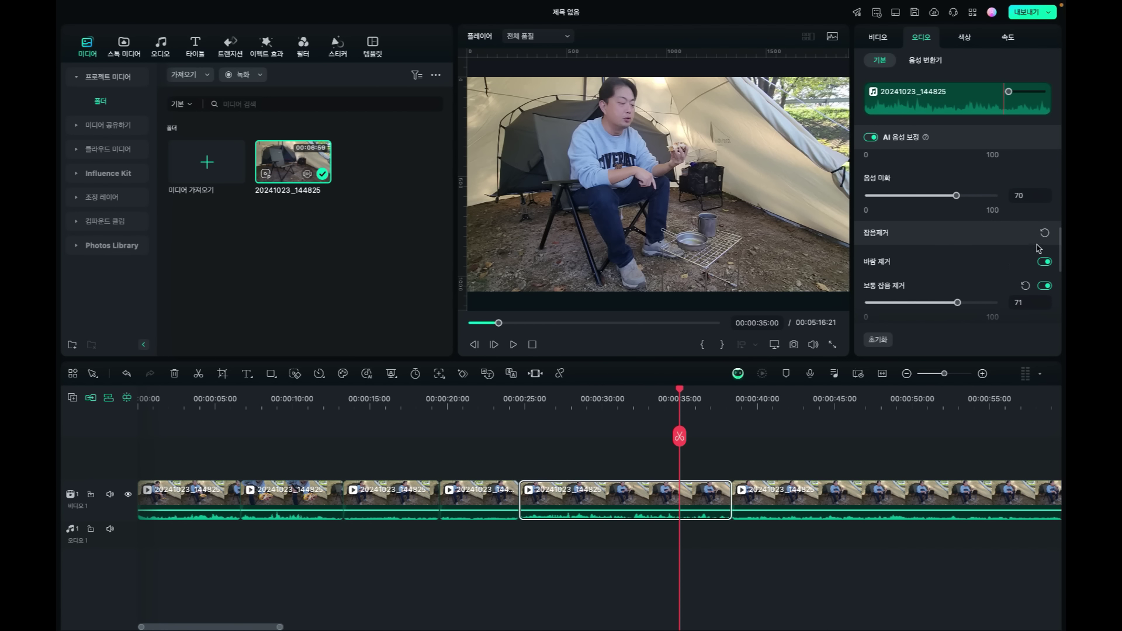
left_click(1043, 235)
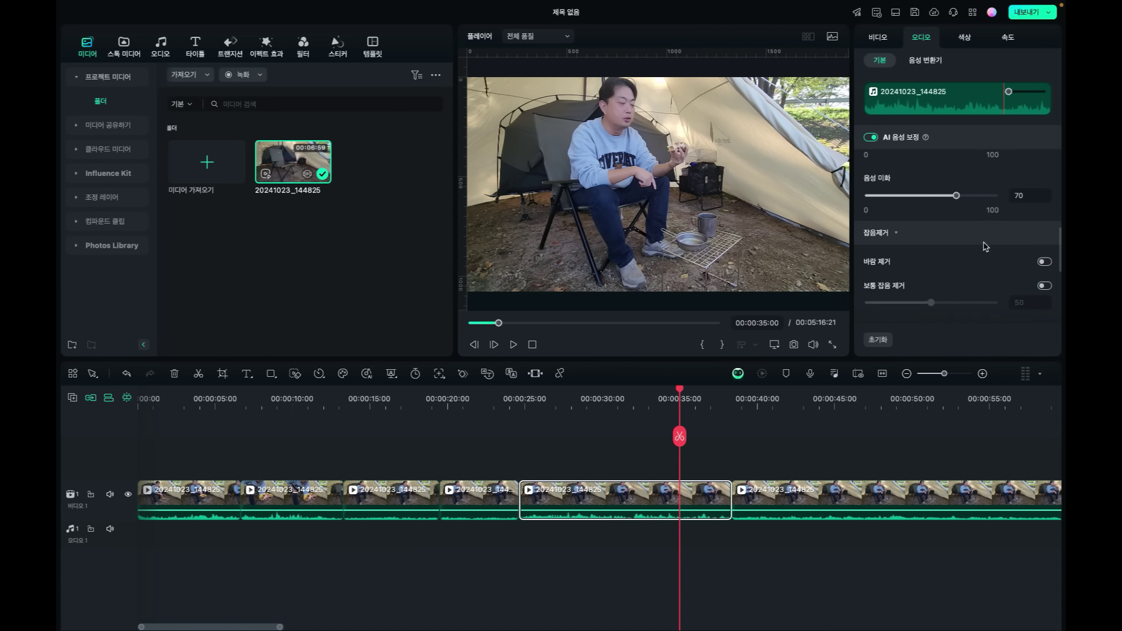
scroll(946, 253, "down", 2)
scroll(945, 252, "up", 4)
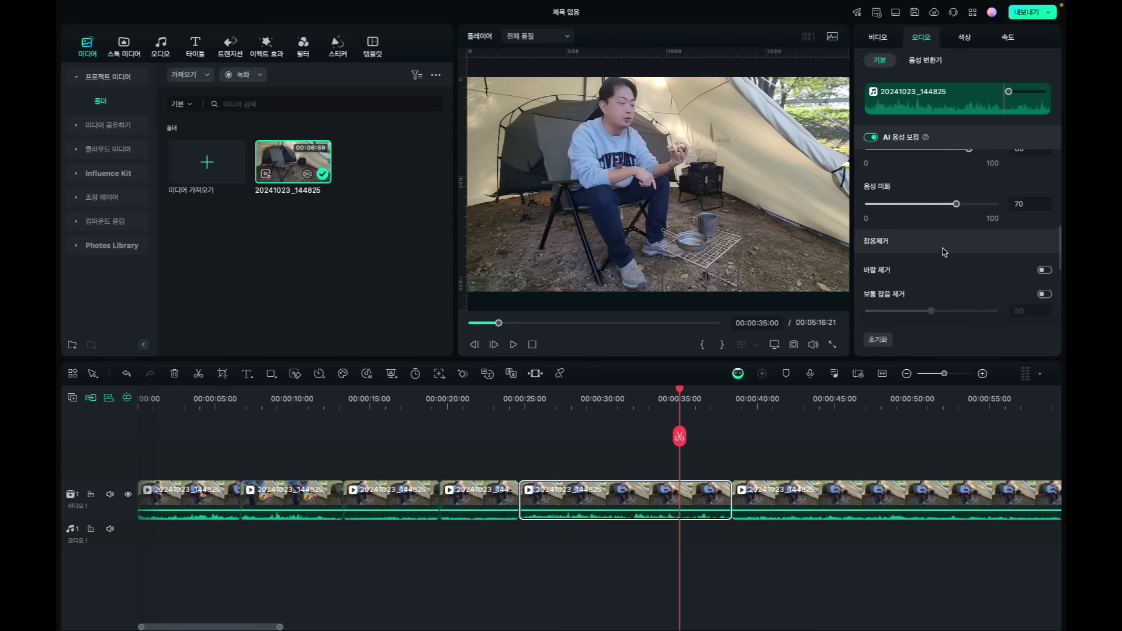
scroll(945, 253, "up", 2)
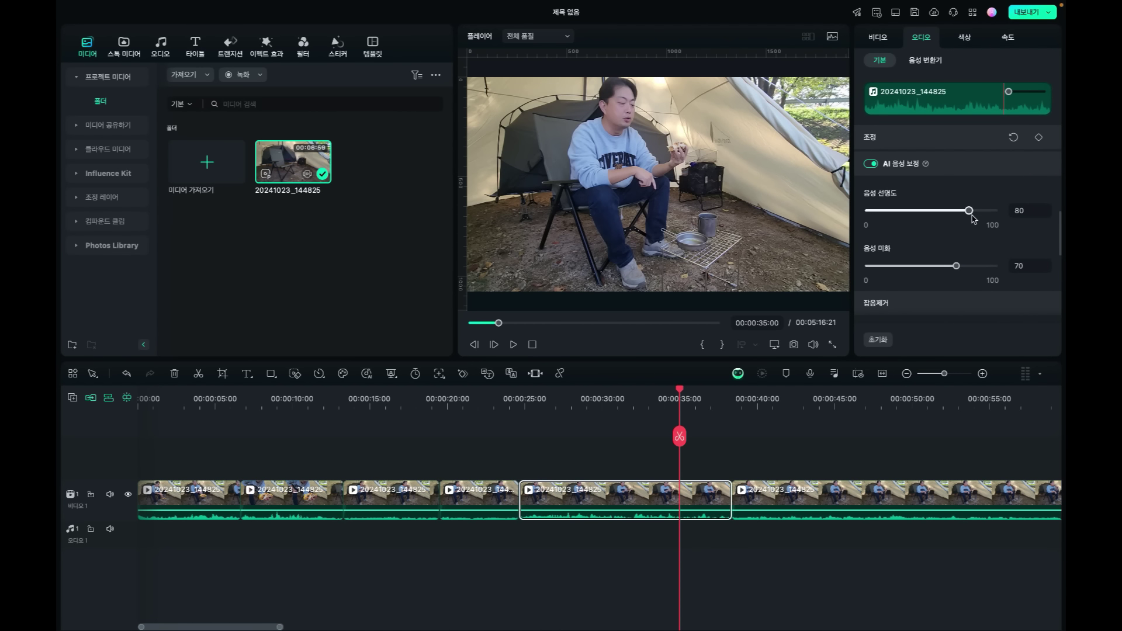
Step: Play the start of the selected segment from about 26 seconds to hear the enhanced voice
left_click(550, 394)
key("space")
key("space")
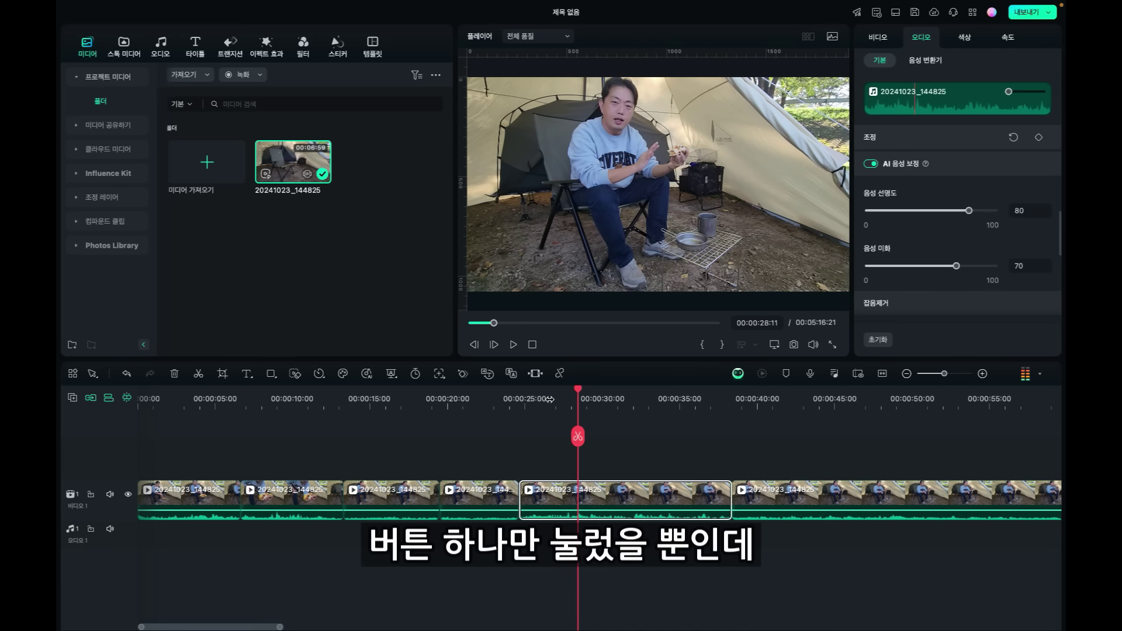
Step: Play the segment from 00:00:24:13 with AI voice enhancement switched off for comparison, and switch the enhancement back on
left_click(517, 398)
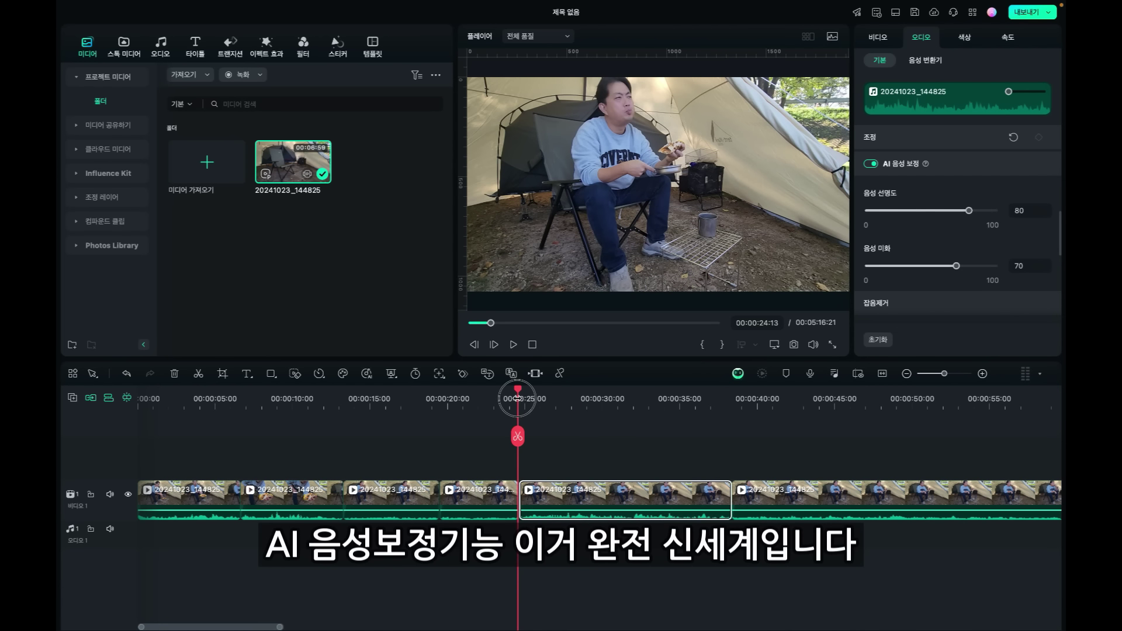
left_click(870, 164)
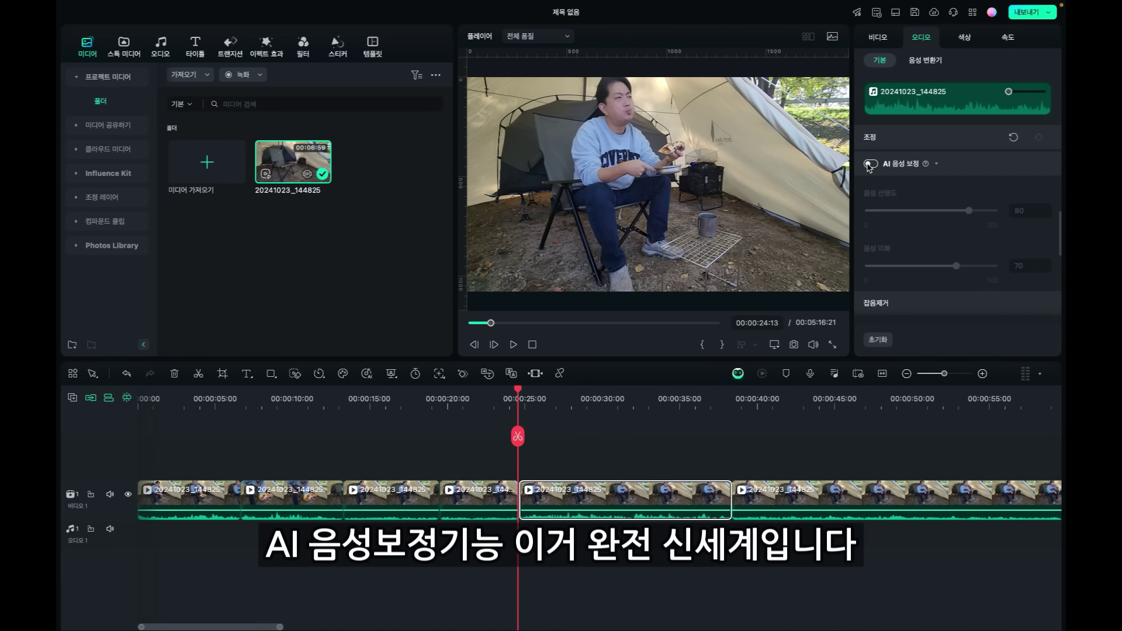
key("space")
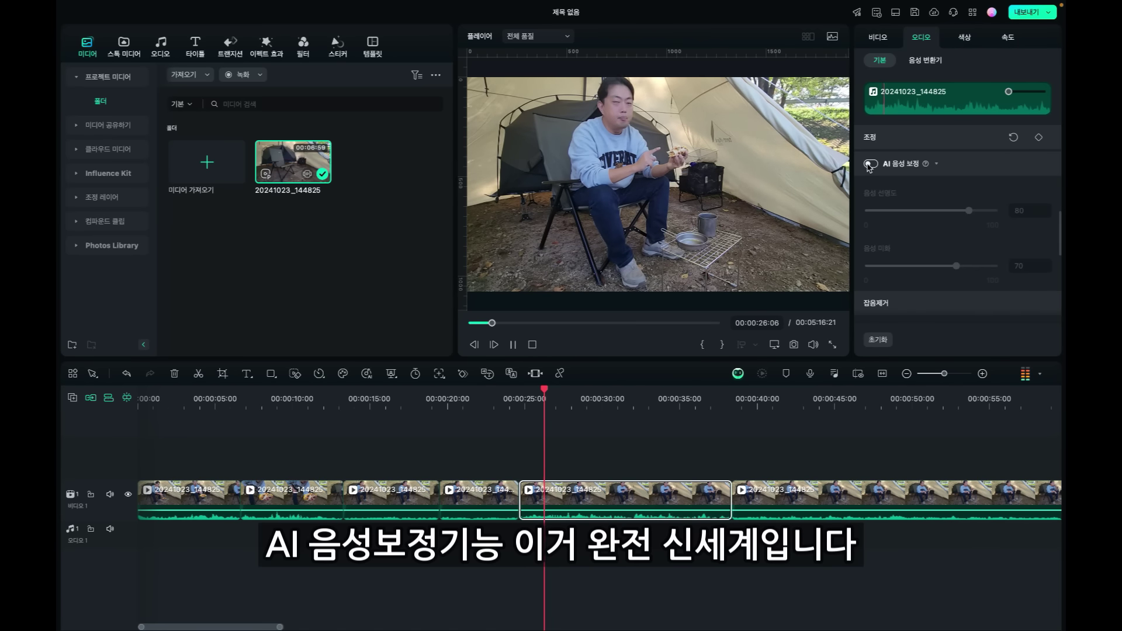
key("space")
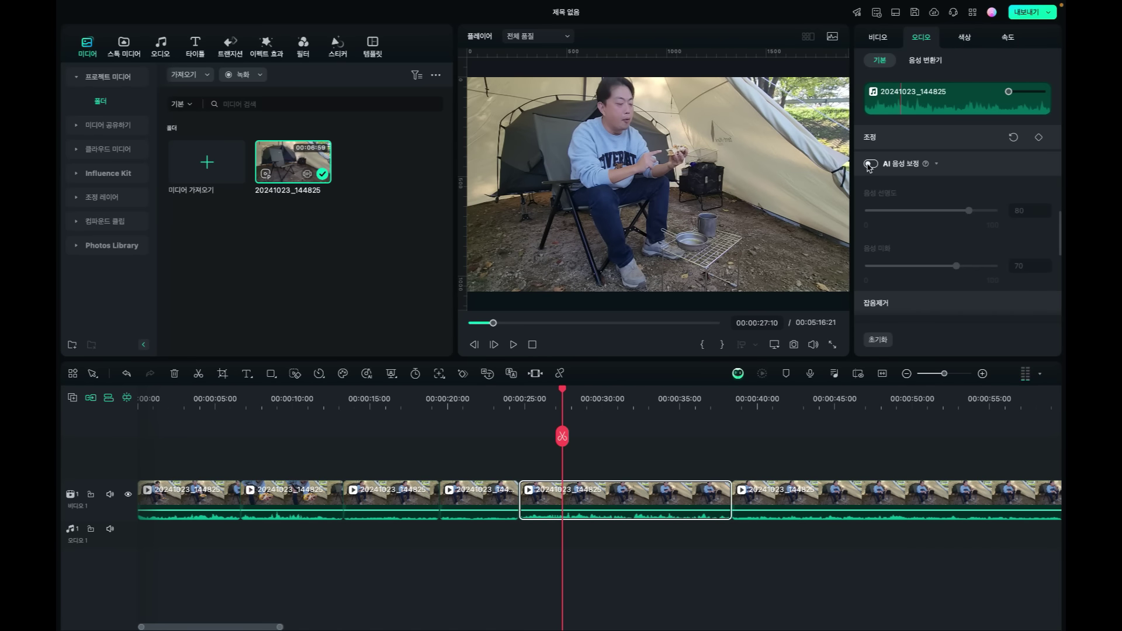
left_click(870, 164)
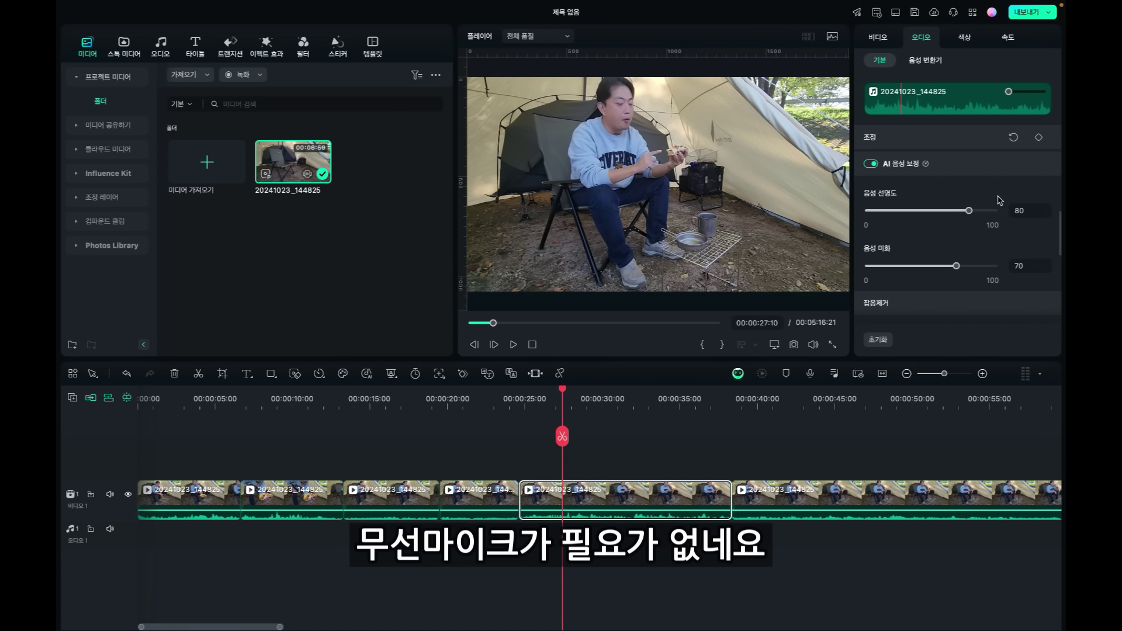
Step: Listen to the enhanced segment from about 25 seconds until near its end at 00:00:37:12
left_click(526, 390)
key("space")
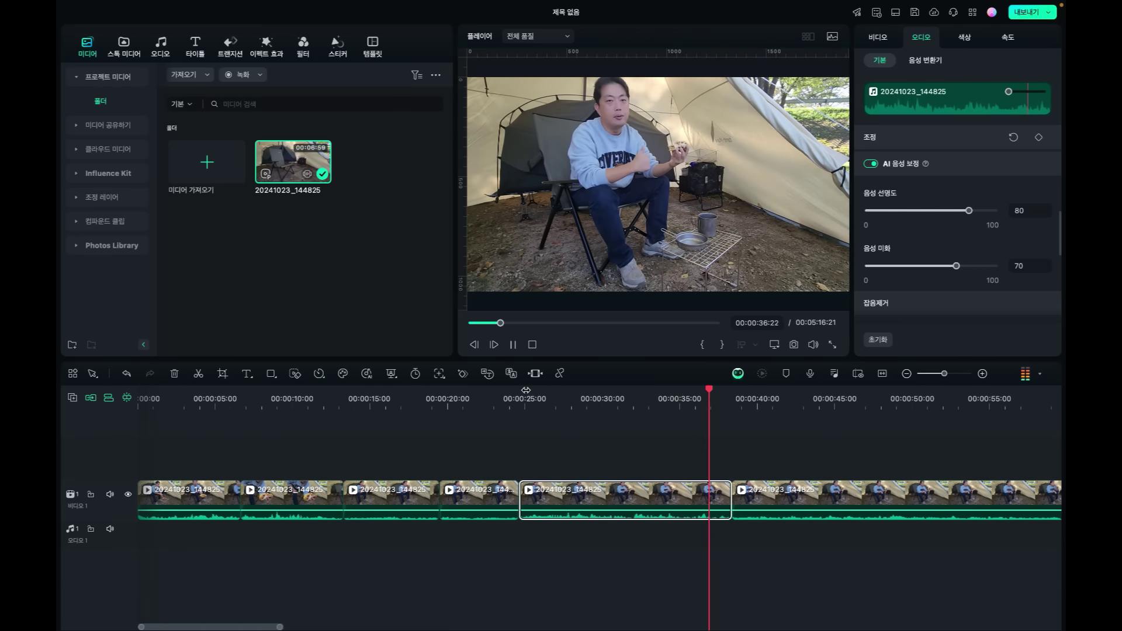
key("space")
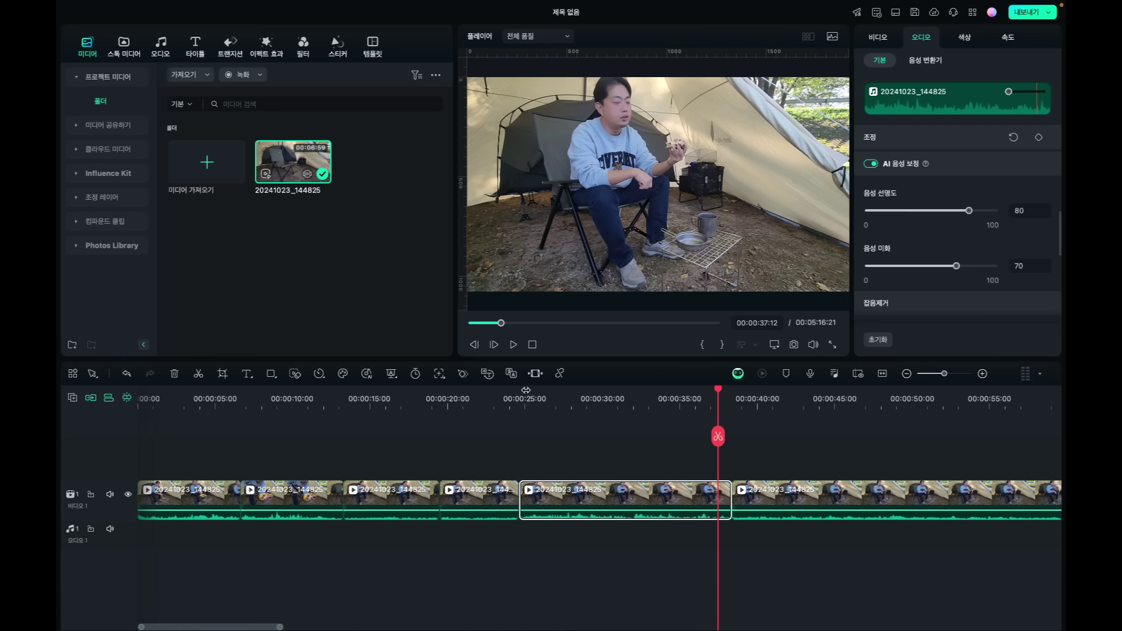
Step: Set voice clarity (음성 선명도) to 54 and voice beautification (음성 미화) to 36, and play the segment to check the sound
left_click_drag(968, 210, 935, 210)
left_click_drag(957, 265, 913, 266)
left_click(560, 398)
key("space")
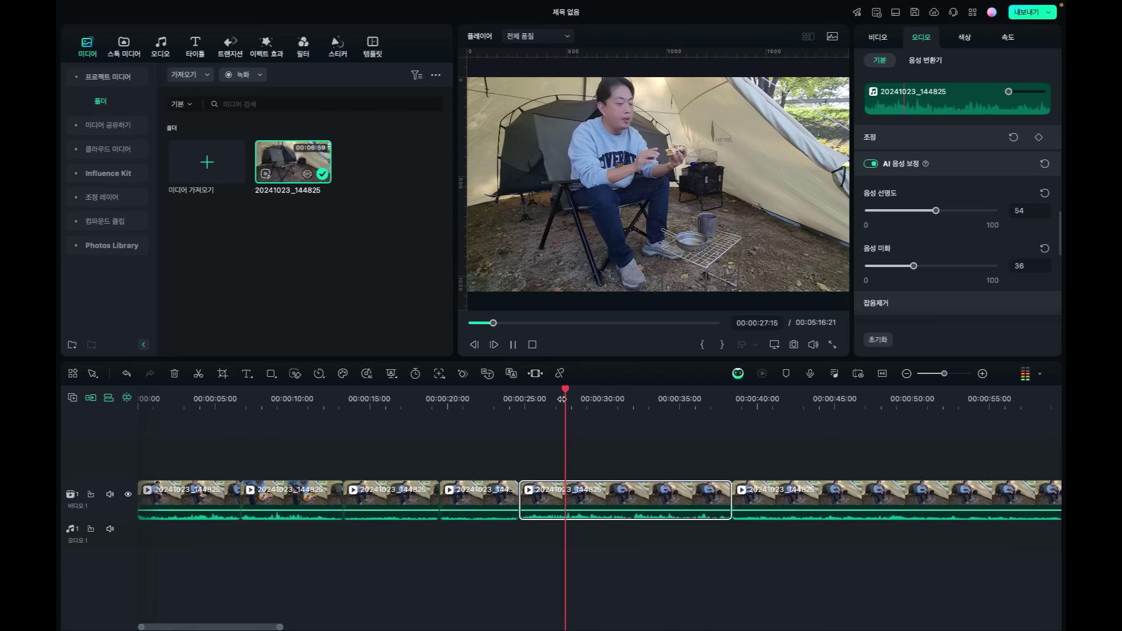
key("space")
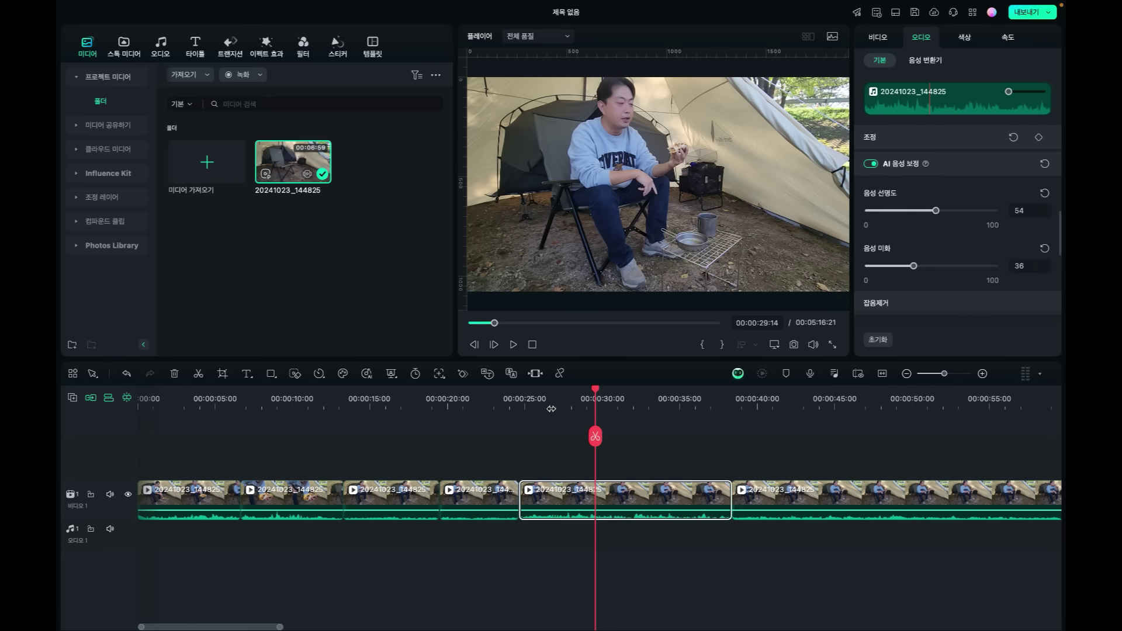
Step: From the start of the selected segment at 00:00:24:15, browse the body effect (몸 효과) categories, including selfie (셀피), and settle on popular (인기)
left_click(518, 397)
left_click(270, 47)
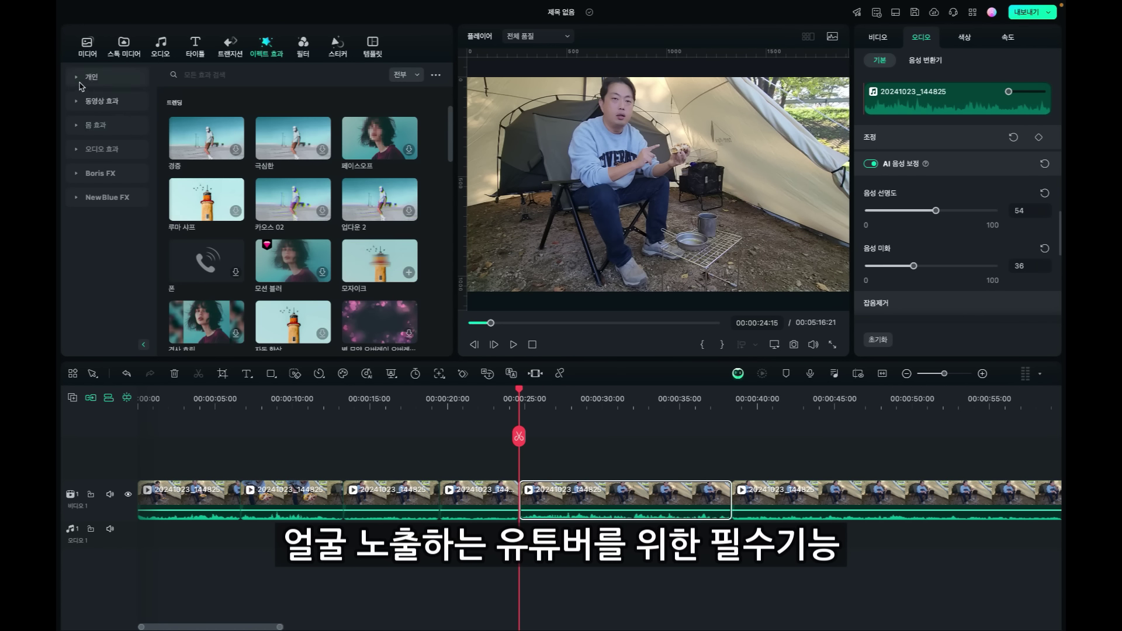
left_click(103, 127)
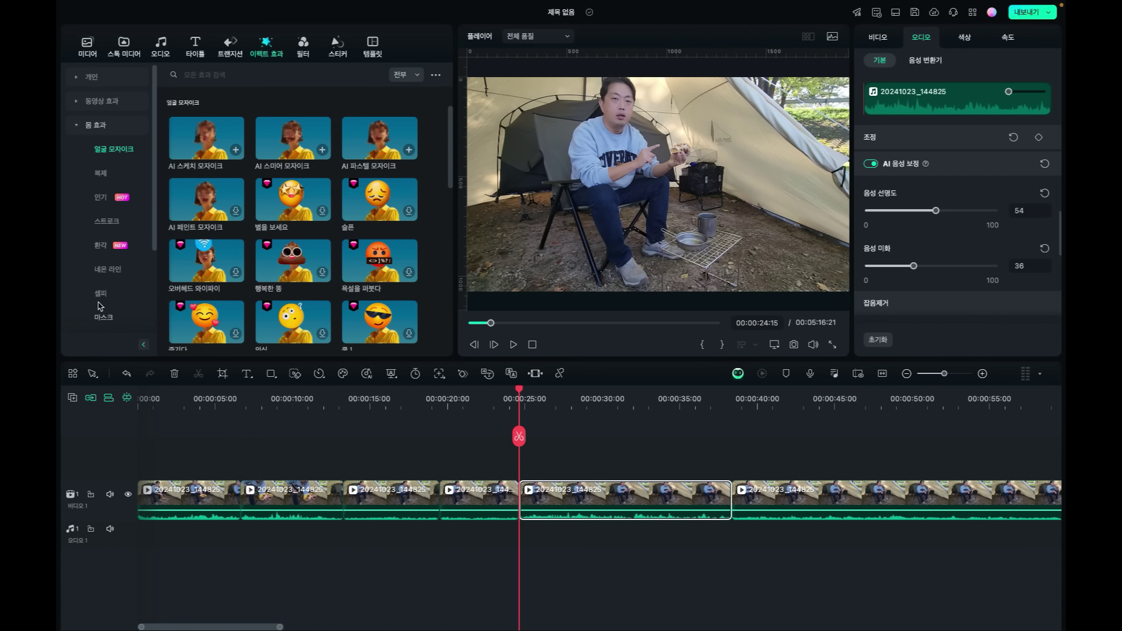
left_click(101, 176)
left_click(101, 199)
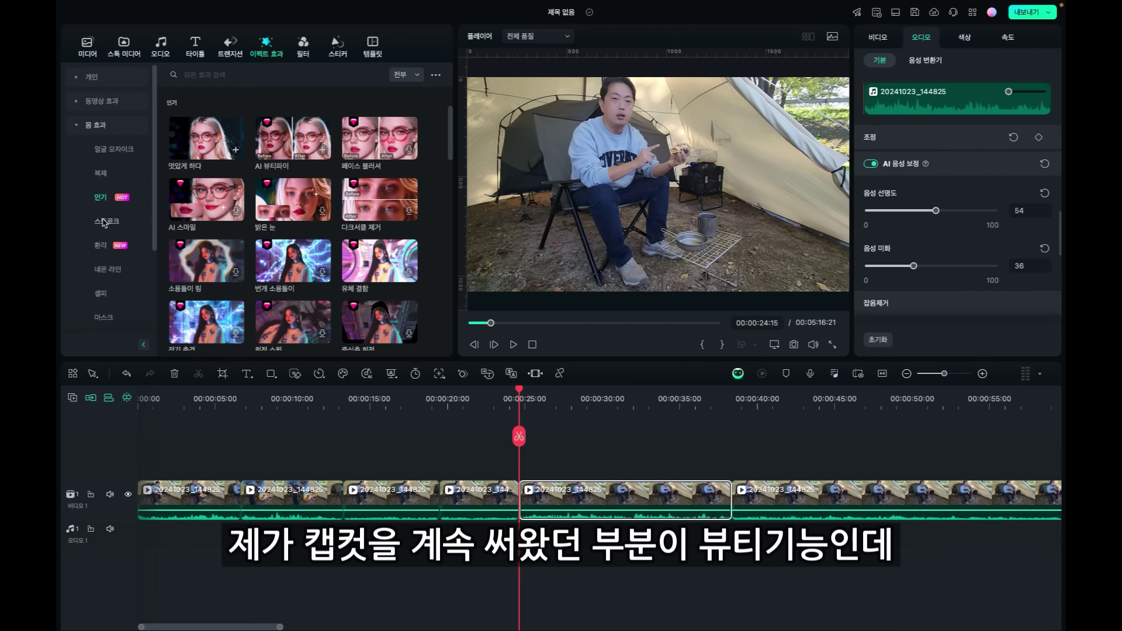
left_click(105, 295)
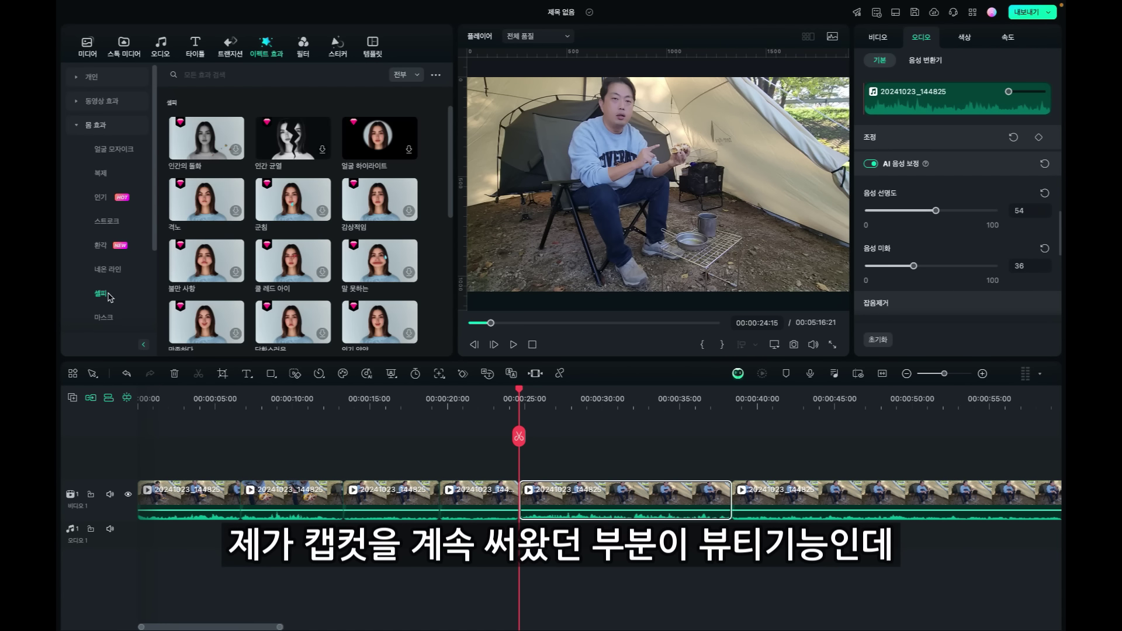
left_click(103, 199)
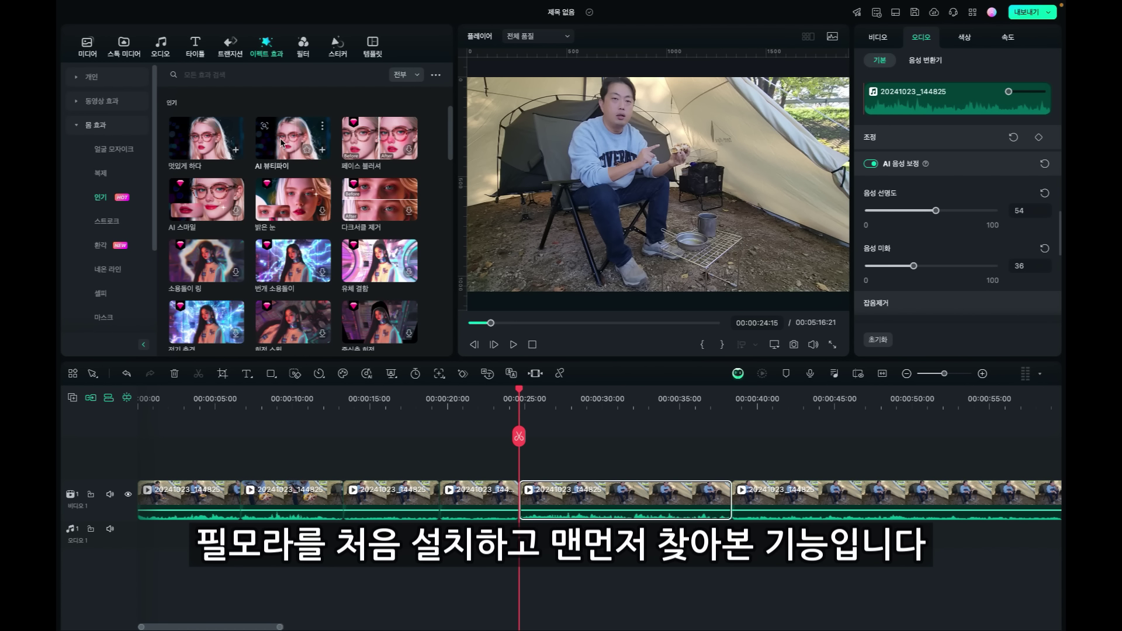
Step: Apply the 멋있게 하다 beauty effect directly to the segment starting at 00:00:24:15 and open the effect's settings
left_click(202, 146)
left_click_drag(201, 146, 562, 477)
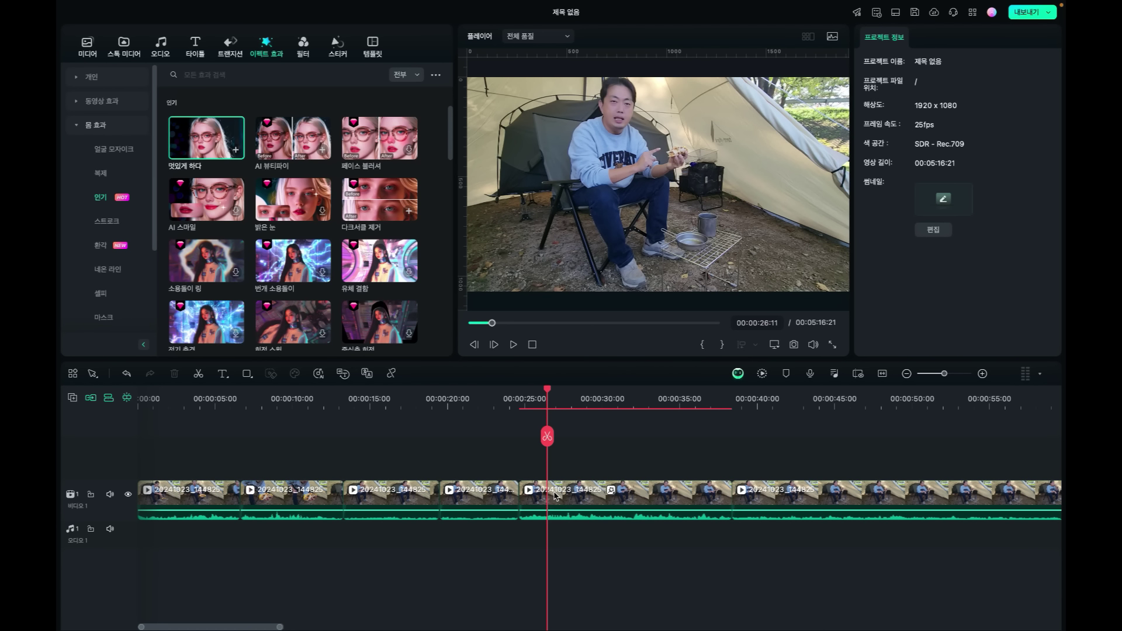
left_click(611, 492)
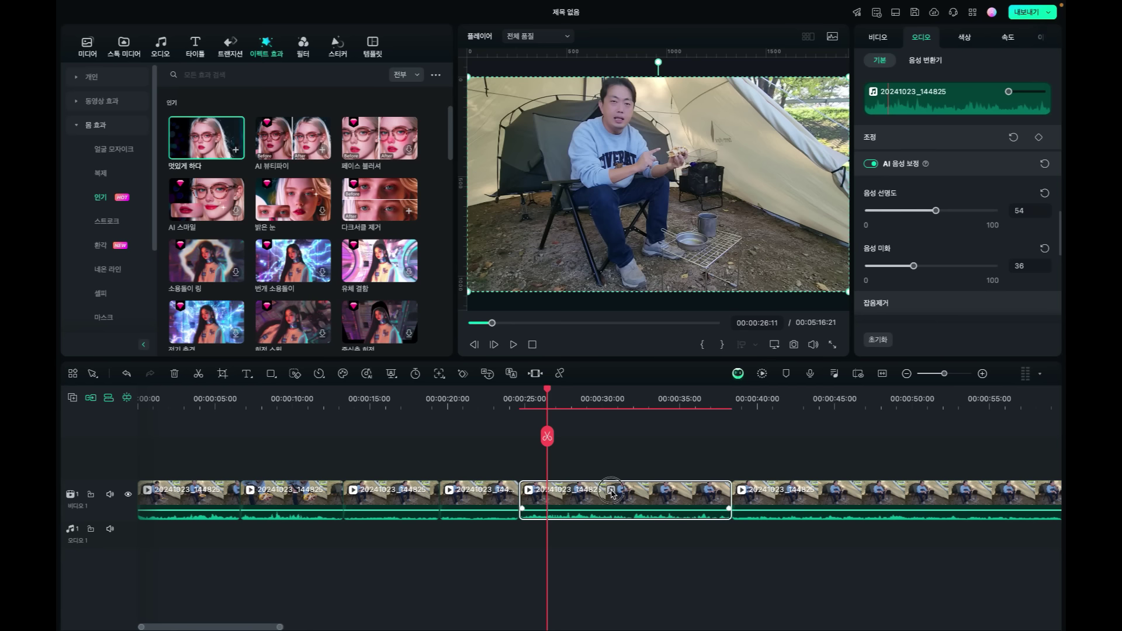
left_click(611, 491)
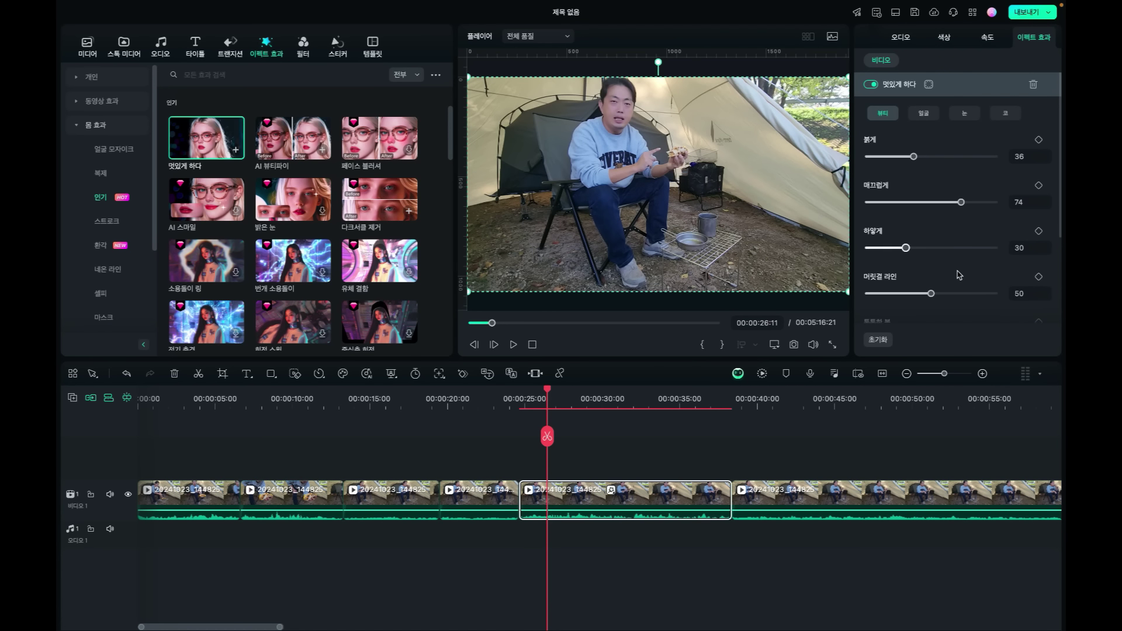
Step: Try to insert the 멋있게 하다 effect as its own clip on the main video track, and undo the insertion
left_click(236, 153)
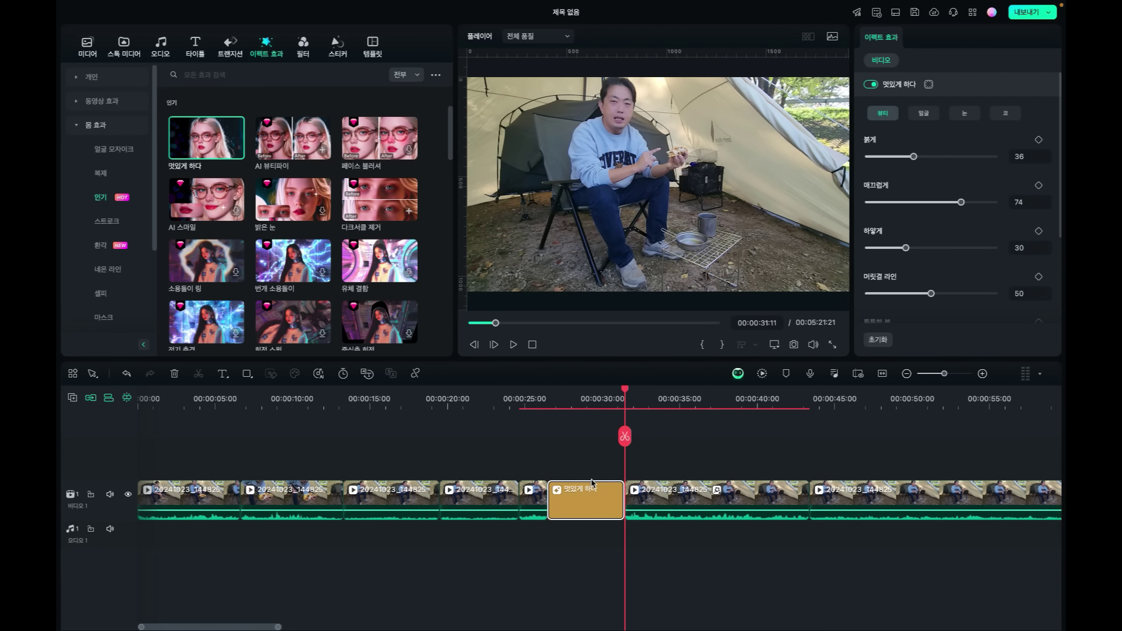
key("ctrl+z")
left_click(537, 398)
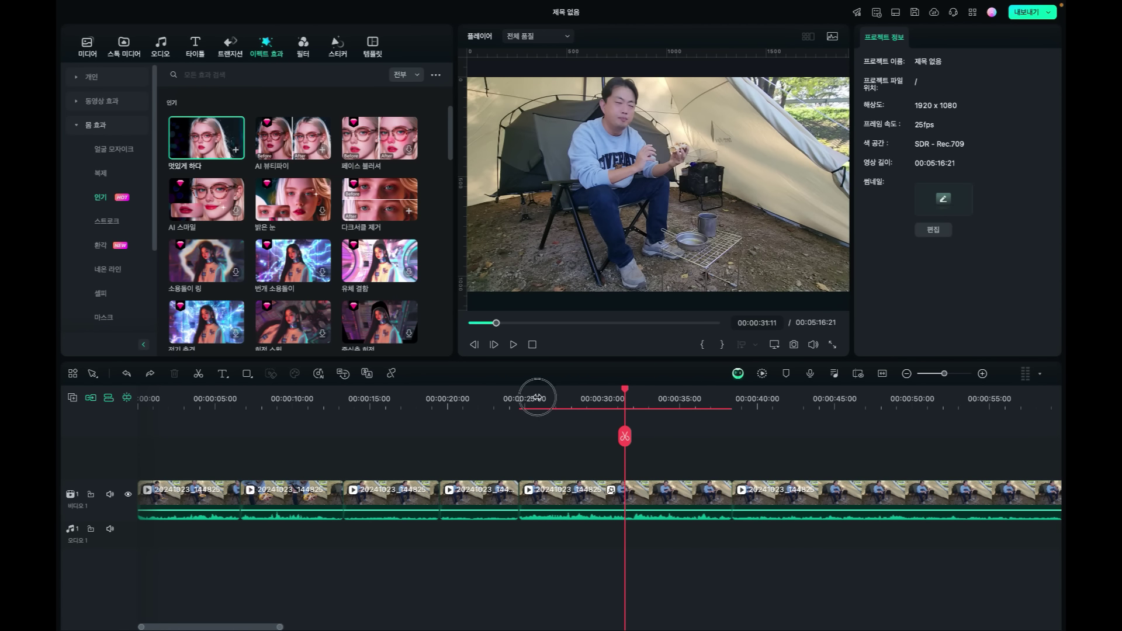
Step: Add a second video track and place the 멋있게 하다 effect on it from 00:00:24:15, extended to end at 00:00:38:09
left_click(72, 398)
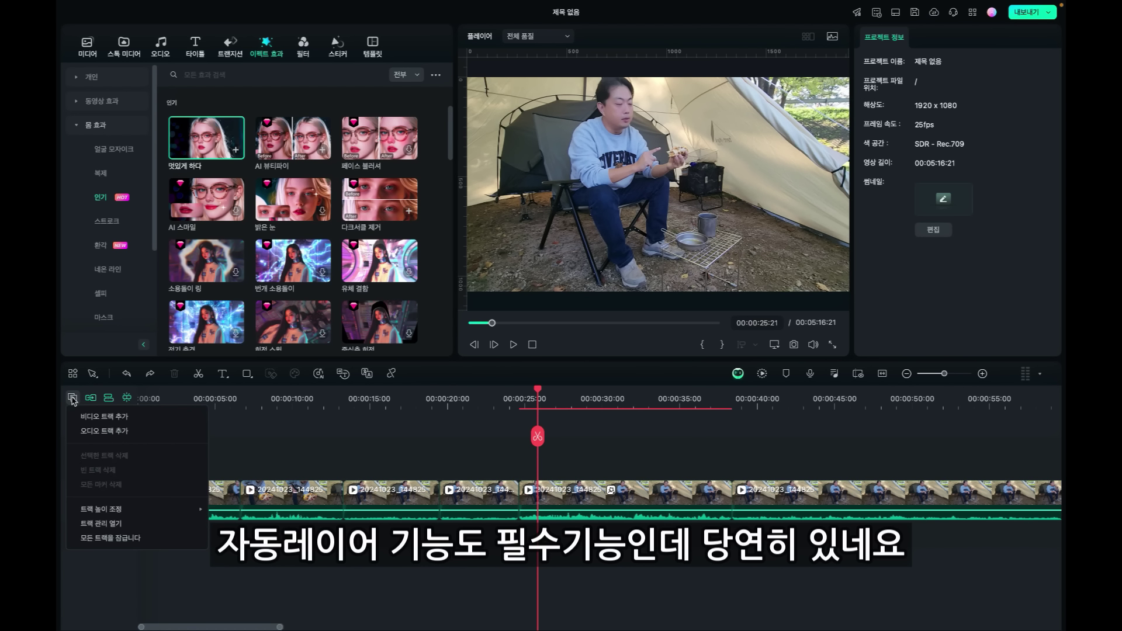
left_click(95, 416)
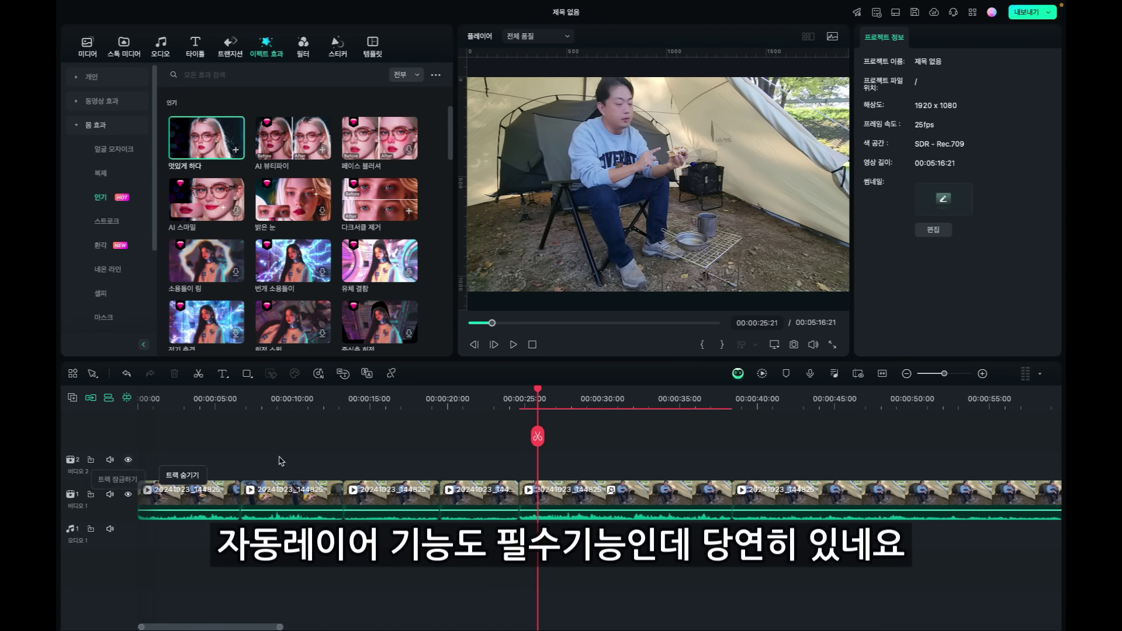
left_click_drag(538, 389, 519, 390)
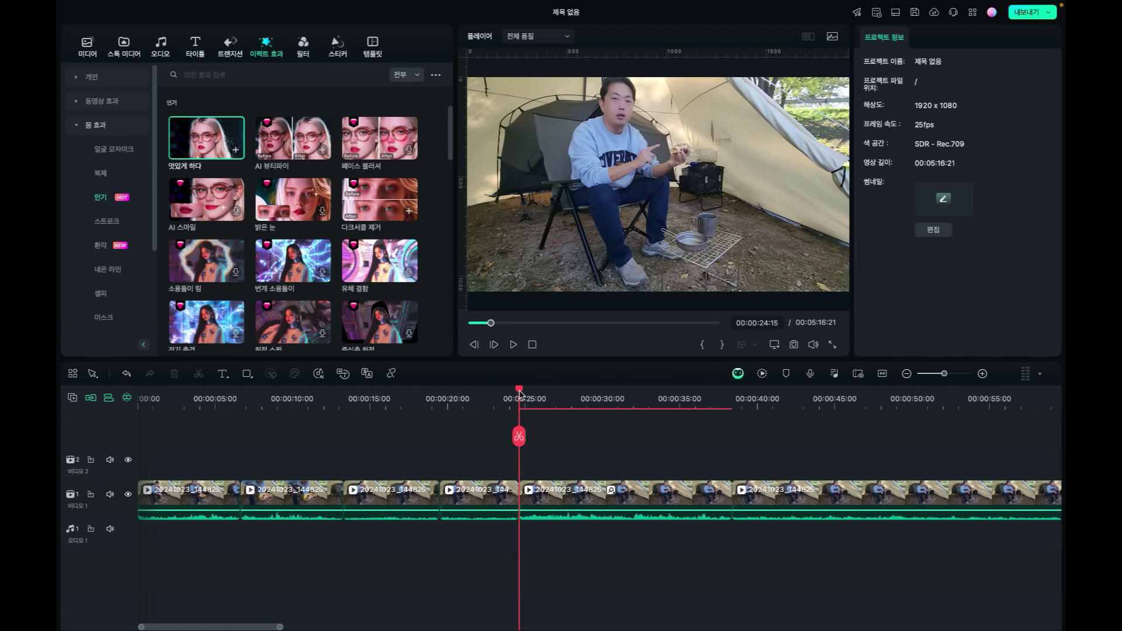
left_click(236, 150)
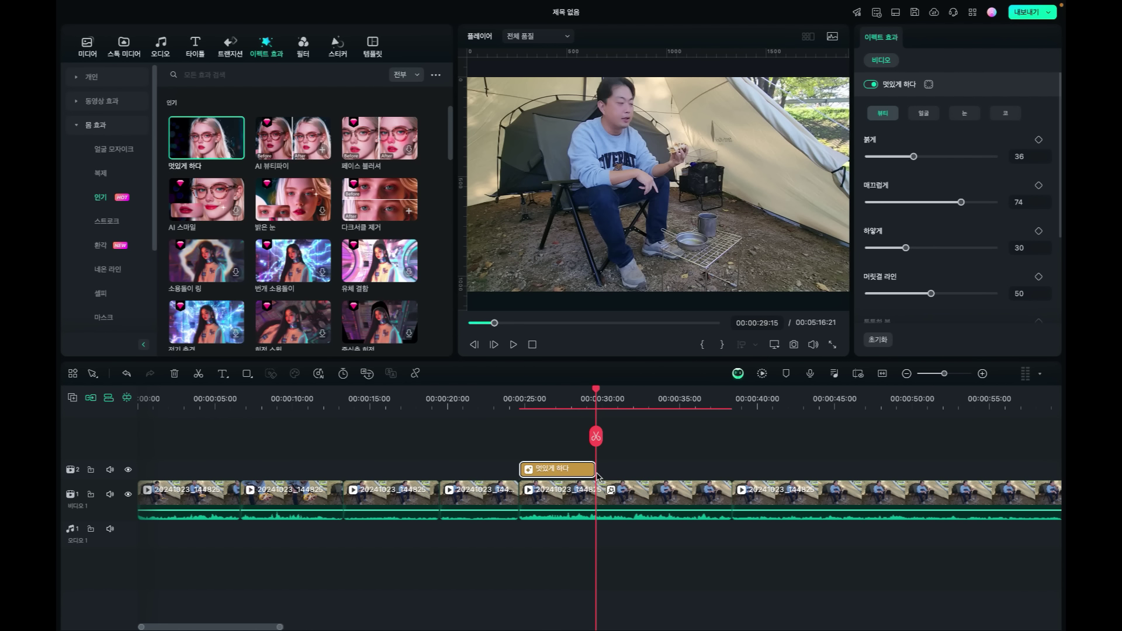
left_click_drag(593, 469, 728, 479)
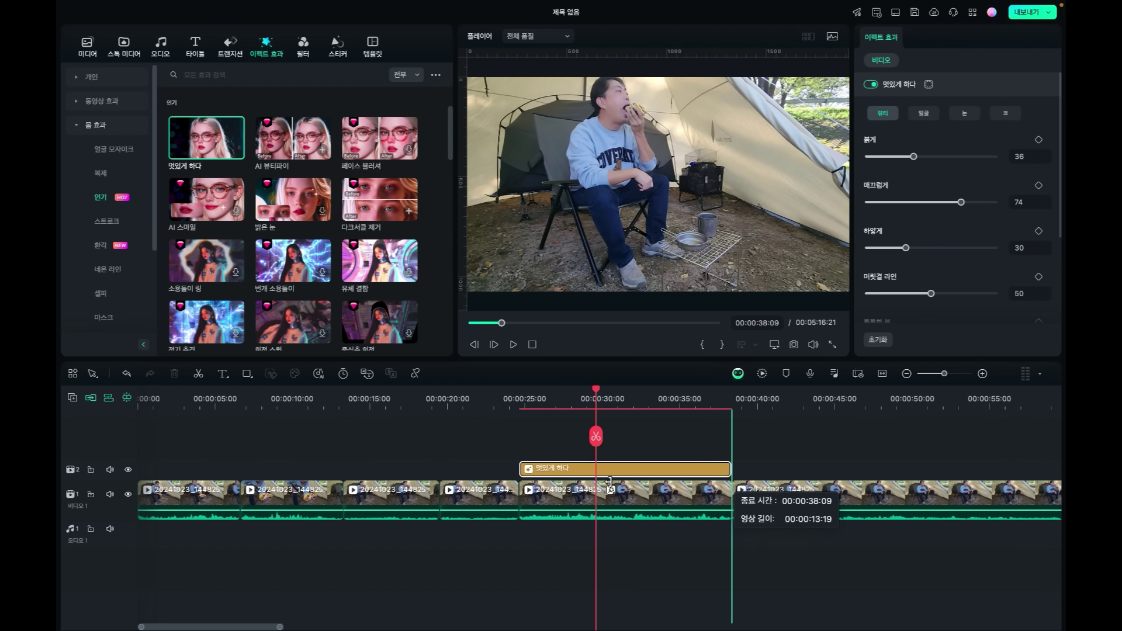
Step: Delete the 멋있게 하다 effect applied directly to the video segment beneath the effect clip
left_click(580, 506)
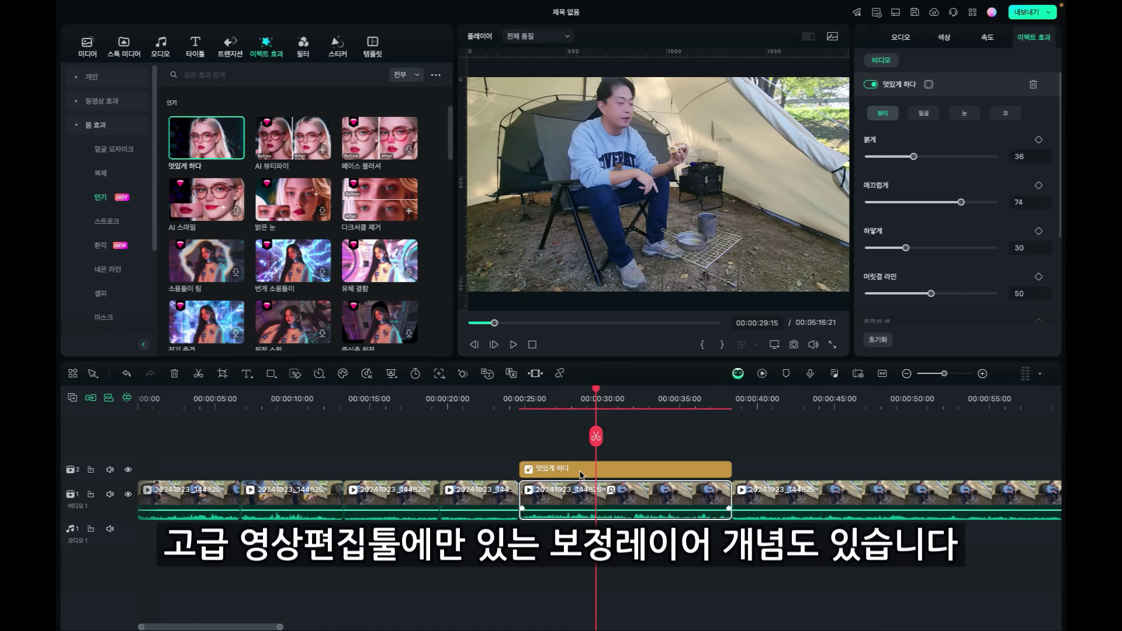
right_click(611, 492)
key("Escape")
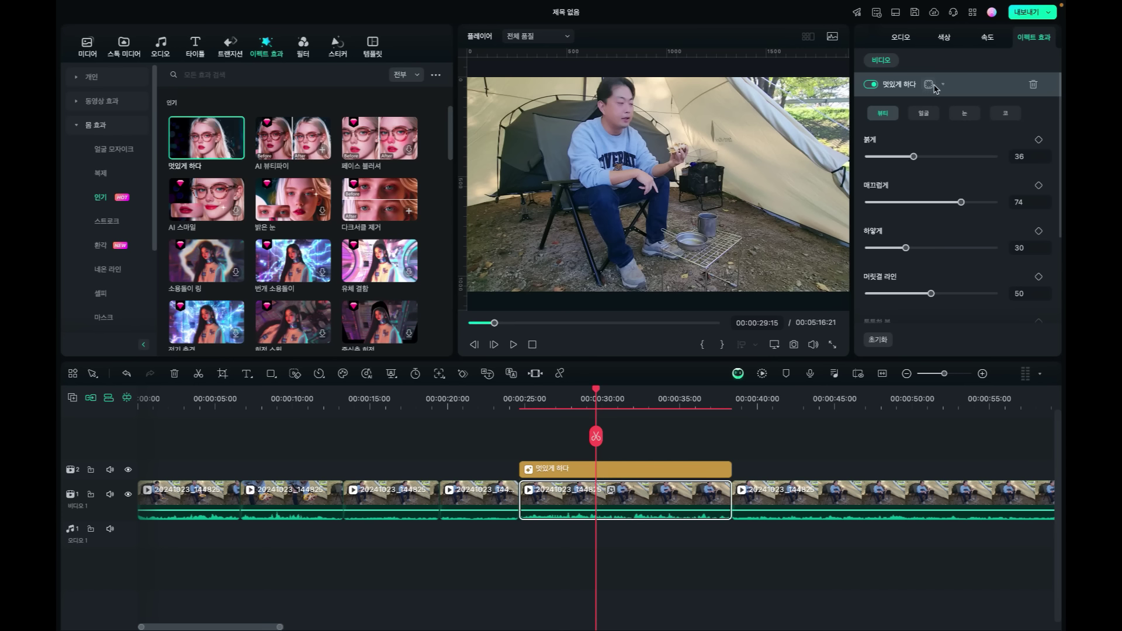
left_click(1033, 84)
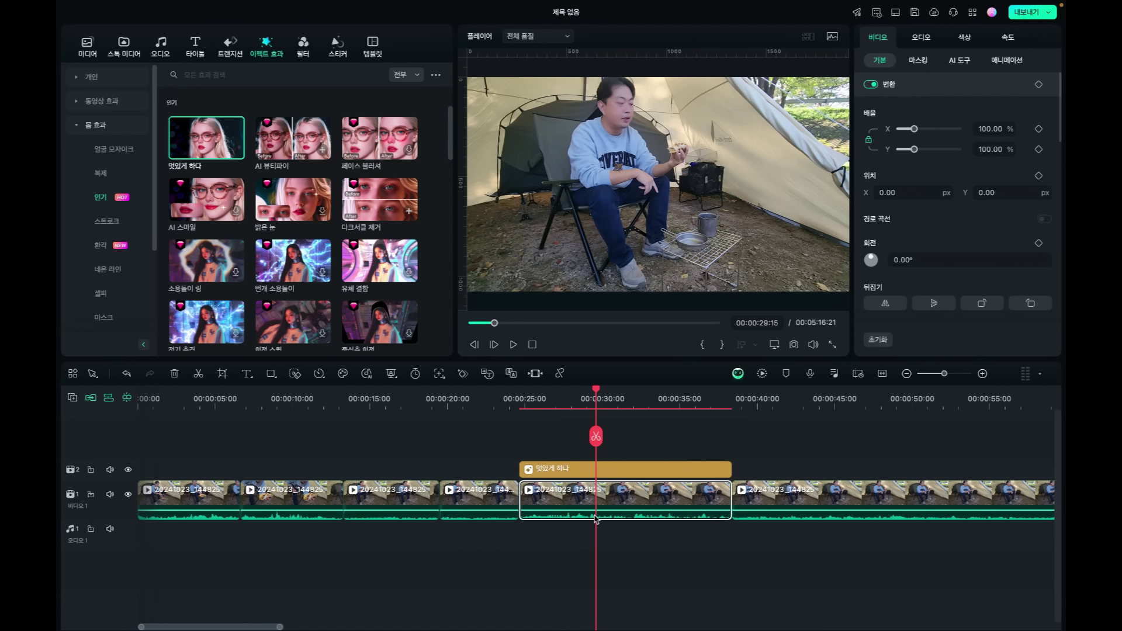
Step: Try trimming the end of the 멋있게 하다 effect clip on the second video track
left_click(581, 473)
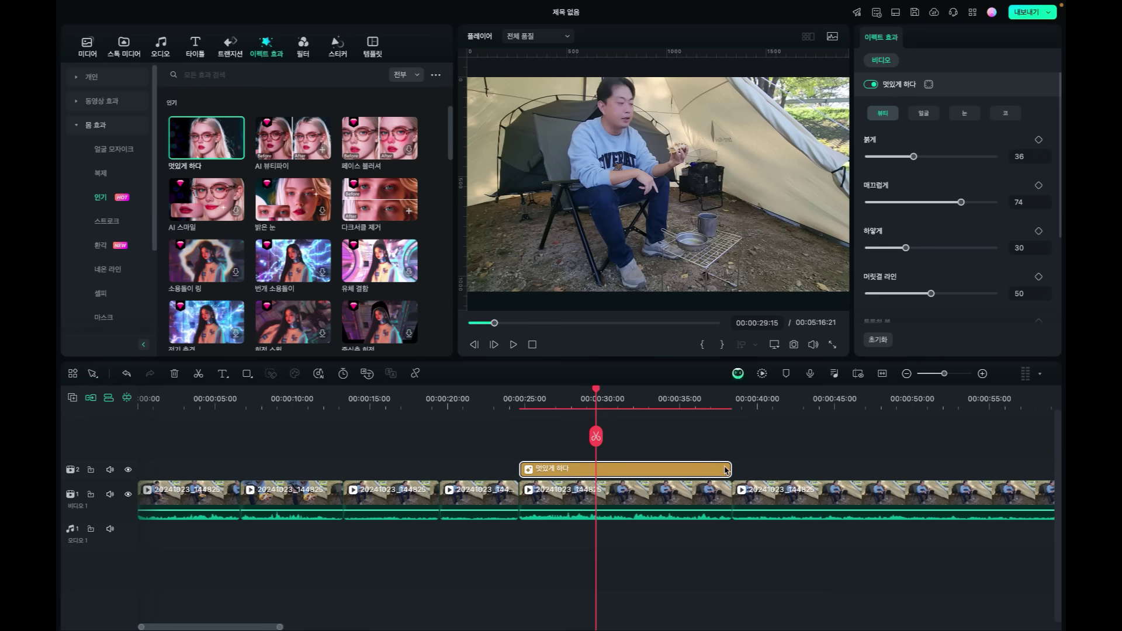
left_click_drag(728, 467, 697, 475)
left_click(788, 501)
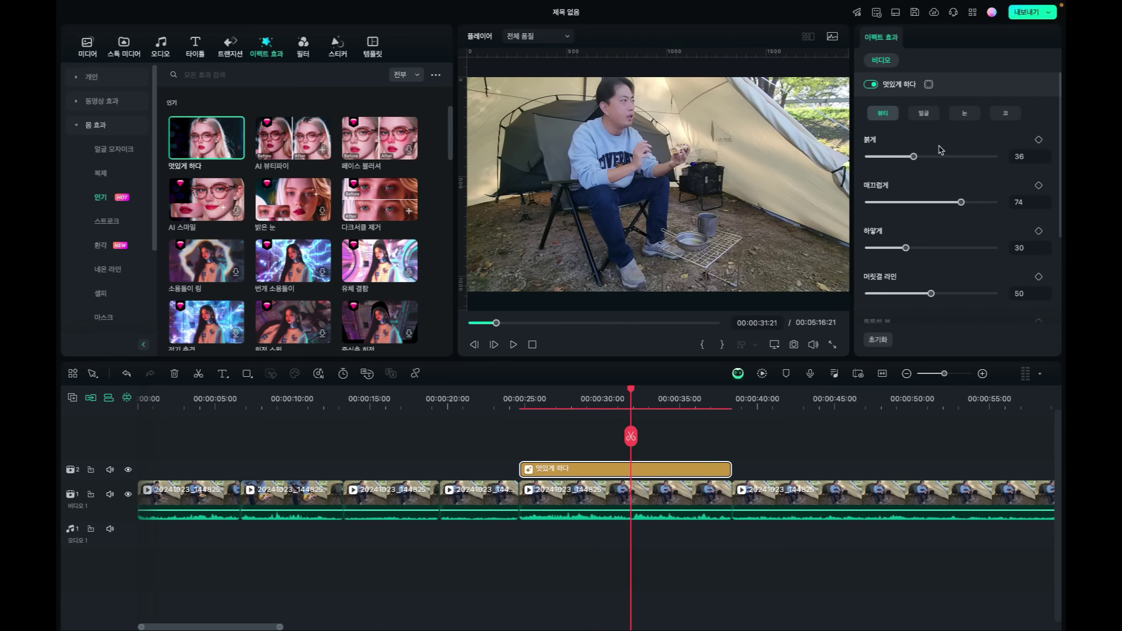
Step: Look through the effect clip's face (얼굴) adjustments and return to its beauty (뷰티) adjustments
left_click(923, 113)
mouse_move(883, 156)
left_mouse_down()
mouse_move(964, 156)
mouse_move(868, 156)
left_mouse_up()
left_click(1015, 139)
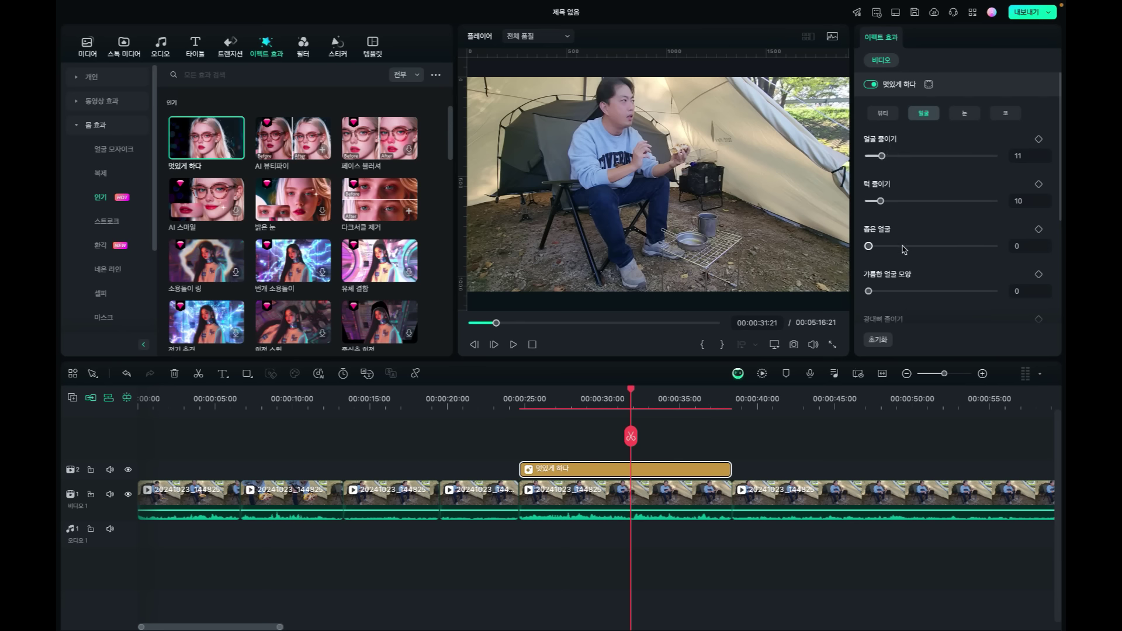
scroll(903, 249, "down", 2)
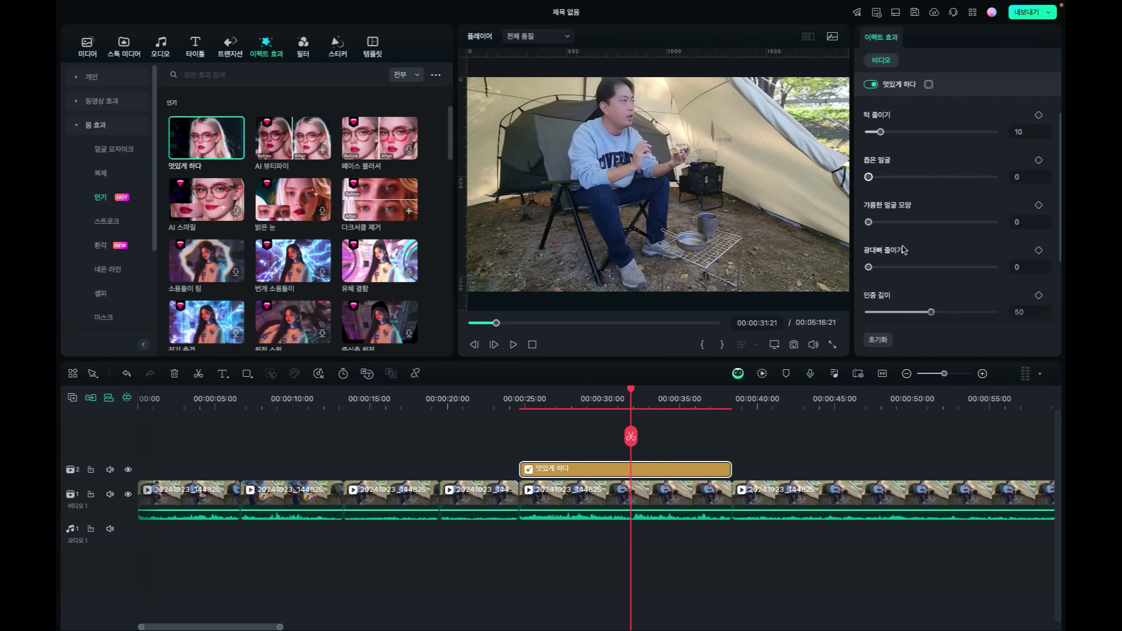
scroll(885, 89, "up", 2)
left_click(882, 113)
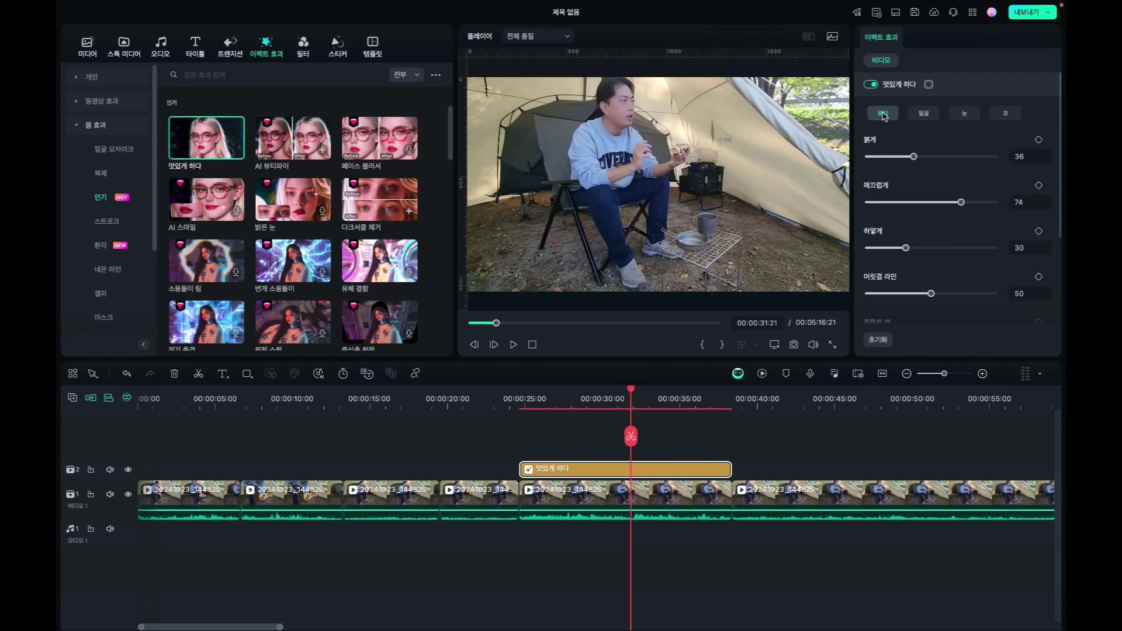
Step: Set the effect's redness (붉게) to 40, smoothness (매끄럽게) to 81 and whitening (하얗게) to 39
mouse_move(913, 156)
left_mouse_down()
mouse_move(902, 157)
mouse_move(951, 159)
mouse_move(917, 156)
left_mouse_up()
mouse_move(961, 202)
left_mouse_down()
mouse_move(909, 203)
mouse_move(970, 202)
left_mouse_up()
left_click_drag(906, 248, 917, 248)
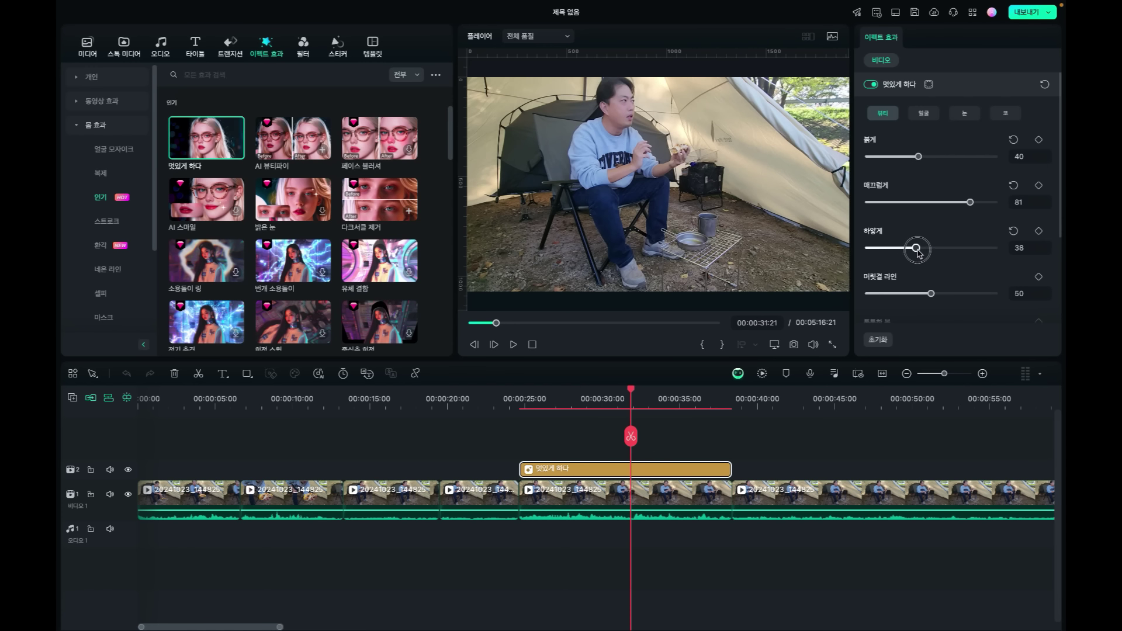
Step: Set the effect's hairline (머릿결 라인) to 65, plump cheeks (통통한 볼) to 25 and smile-line removal (팔자 주름 제거) to 11
left_click_drag(931, 293, 967, 299)
left_click_drag(894, 304, 951, 308)
scroll(885, 241, "down", 3)
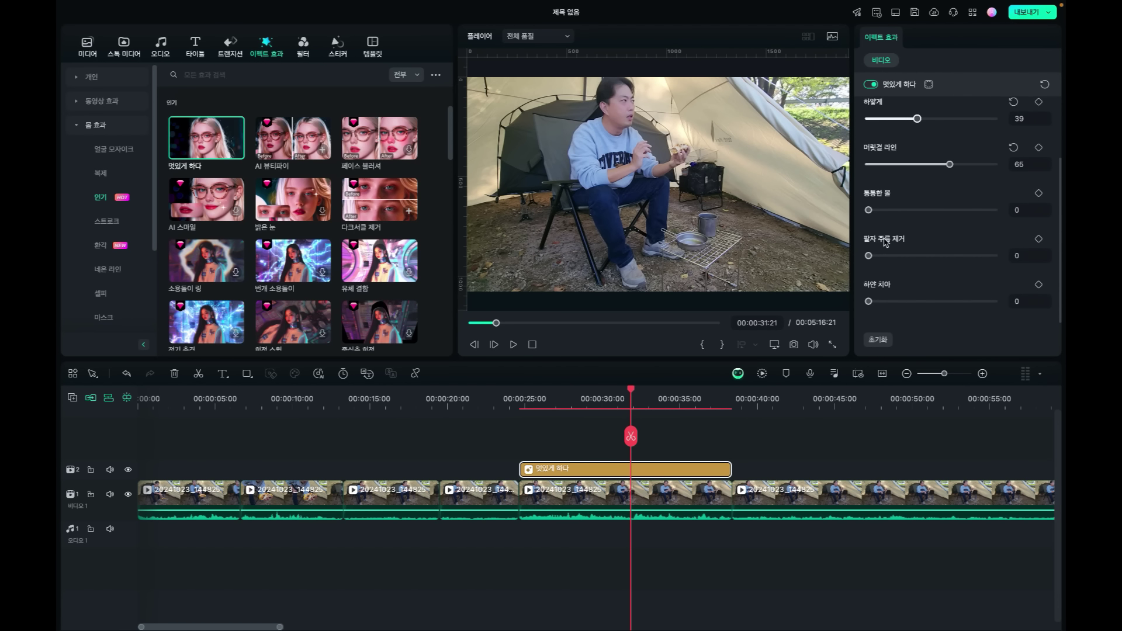
left_click_drag(869, 211, 902, 215)
left_click_drag(870, 257, 889, 259)
Step: At 00:00:28:06, switch the 멋있게 하다 effect off and back on to compare the face before and after
left_click_drag(631, 396, 576, 400)
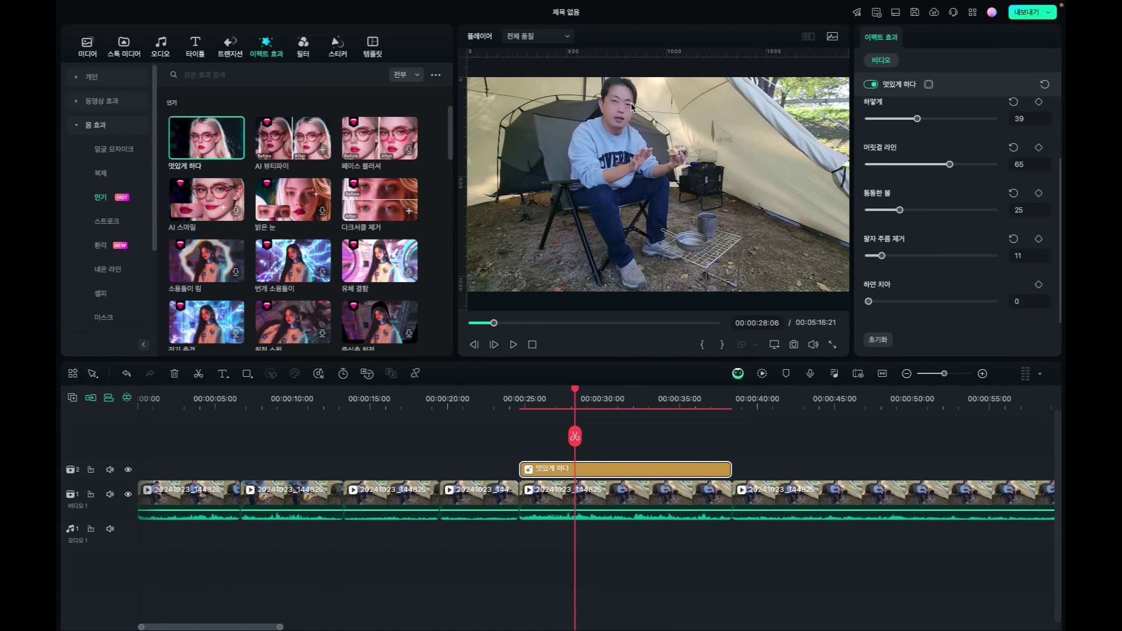
left_click(870, 85)
left_click(871, 85)
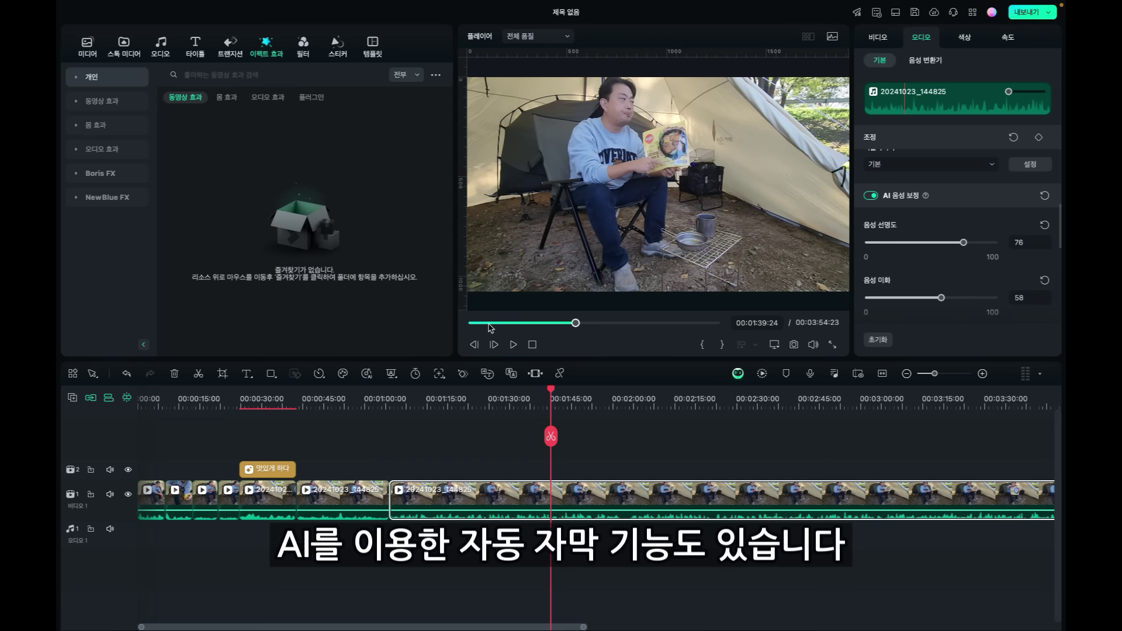
Step: Add a basic text clip at about 00:01:11 on its own track above the effect, with the text "수지스 닭다리살 스테이크"
left_click_drag(403, 396, 432, 404)
left_click(248, 376)
left_click(263, 394)
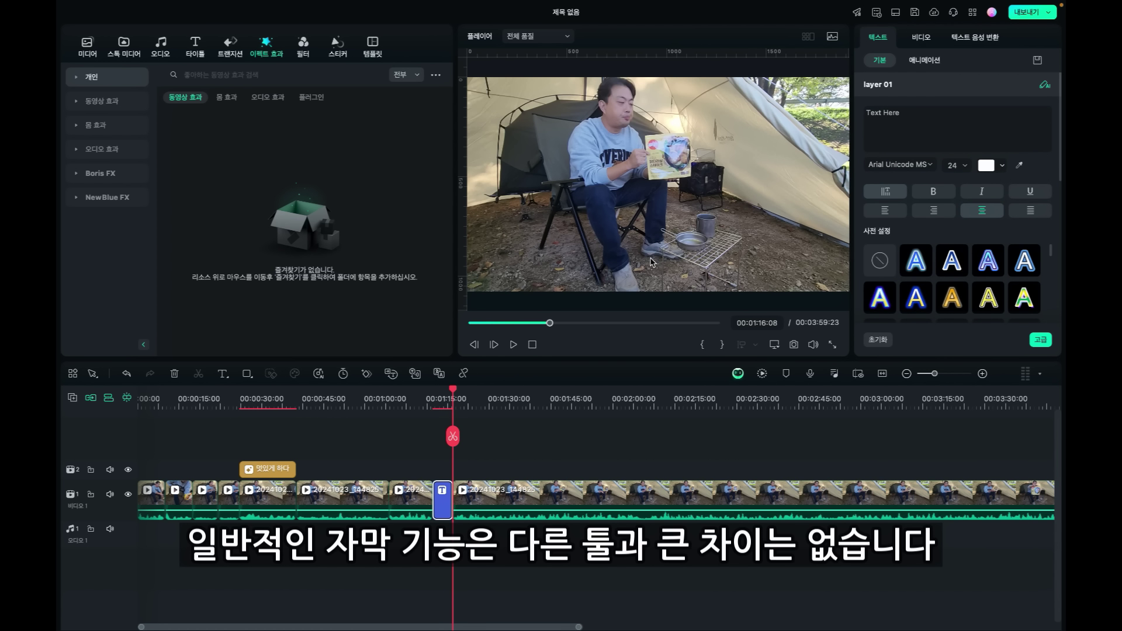
left_click(926, 112)
type("쉬")
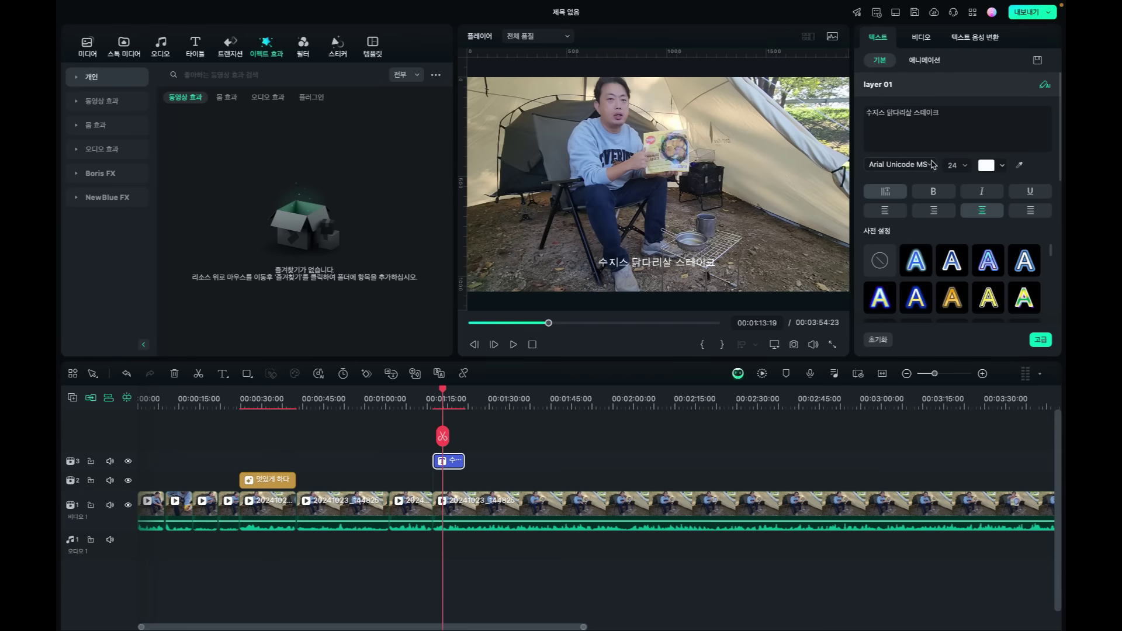
Step: Browse the caption's local and cloud fonts, load more cloud fonts and download OT-PCinemaLetter StdN L
left_click(900, 164)
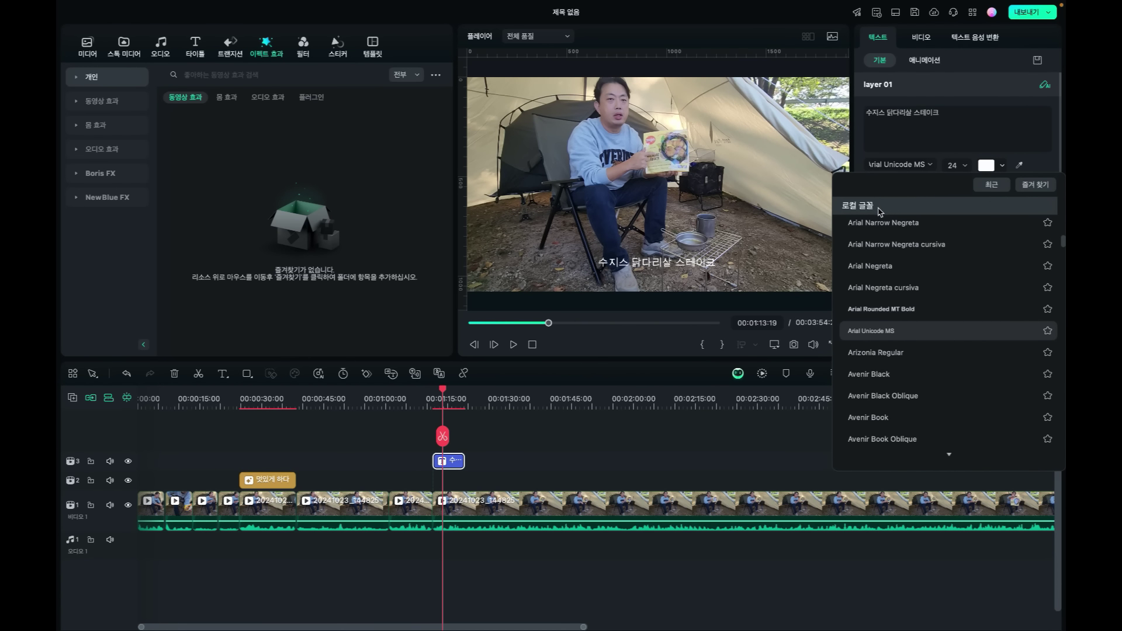
scroll(879, 211, "up", 5)
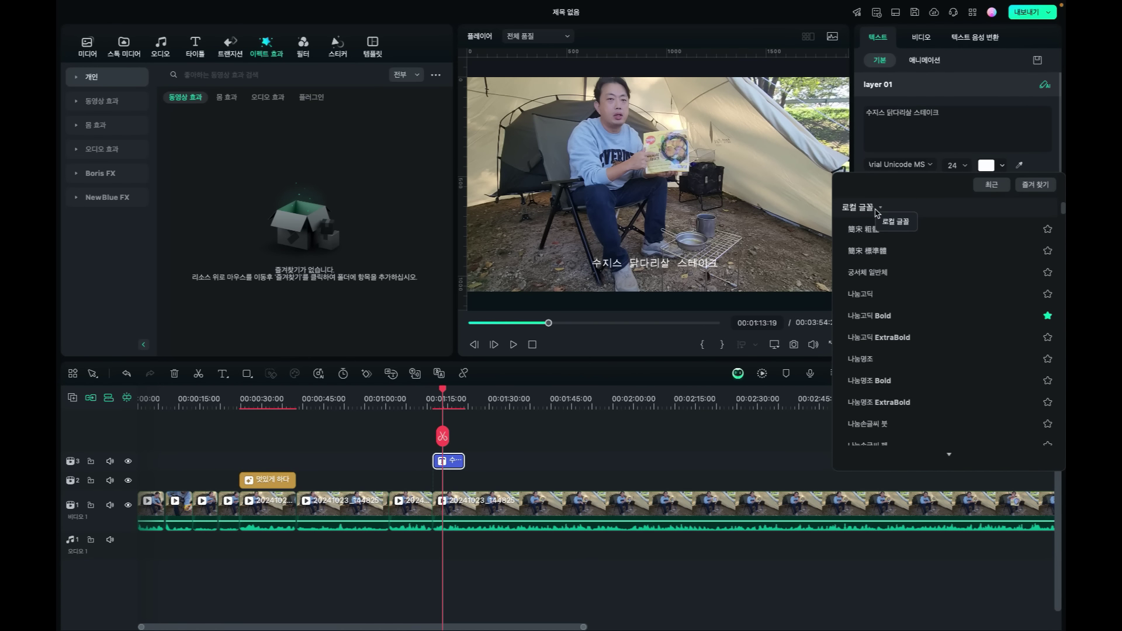
left_click(877, 209)
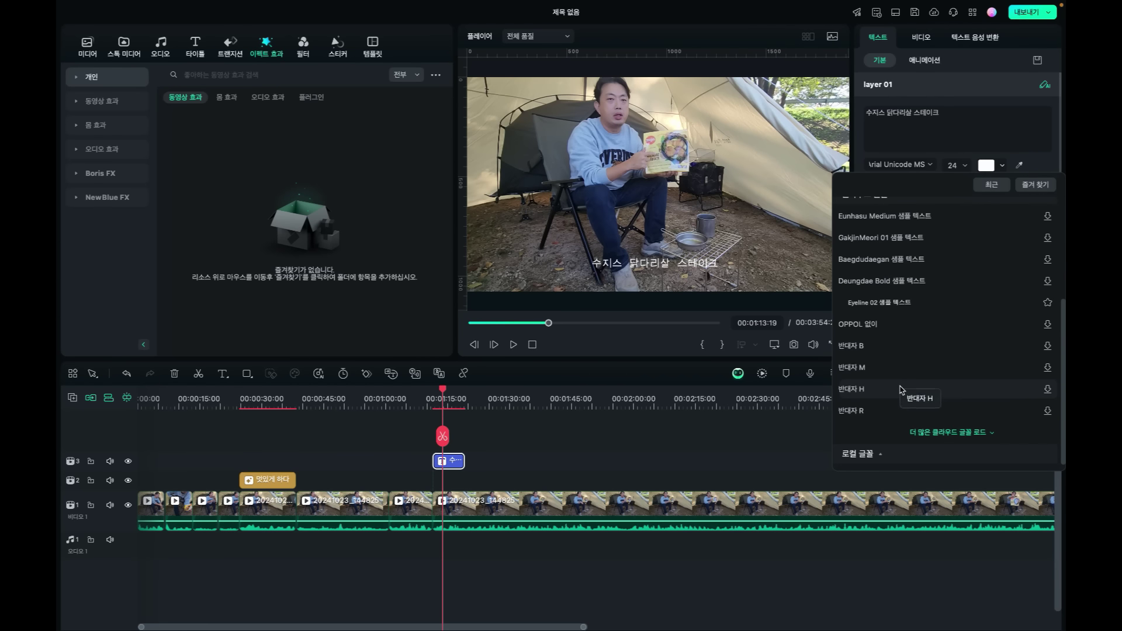
left_click(948, 432)
scroll(923, 438, "down", 2)
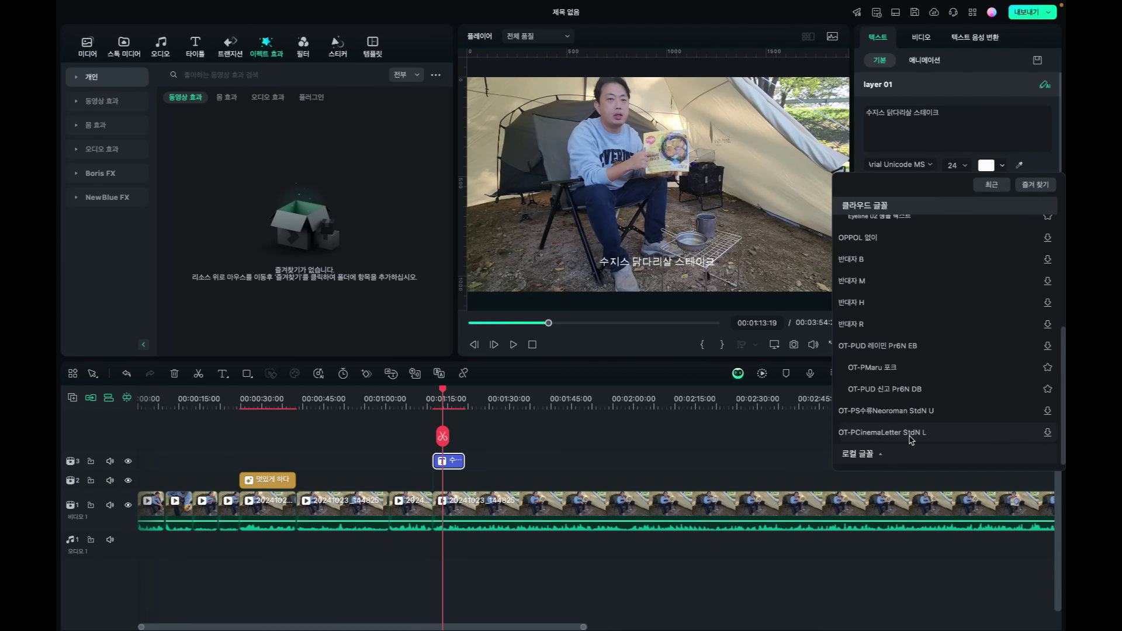
left_click(910, 439)
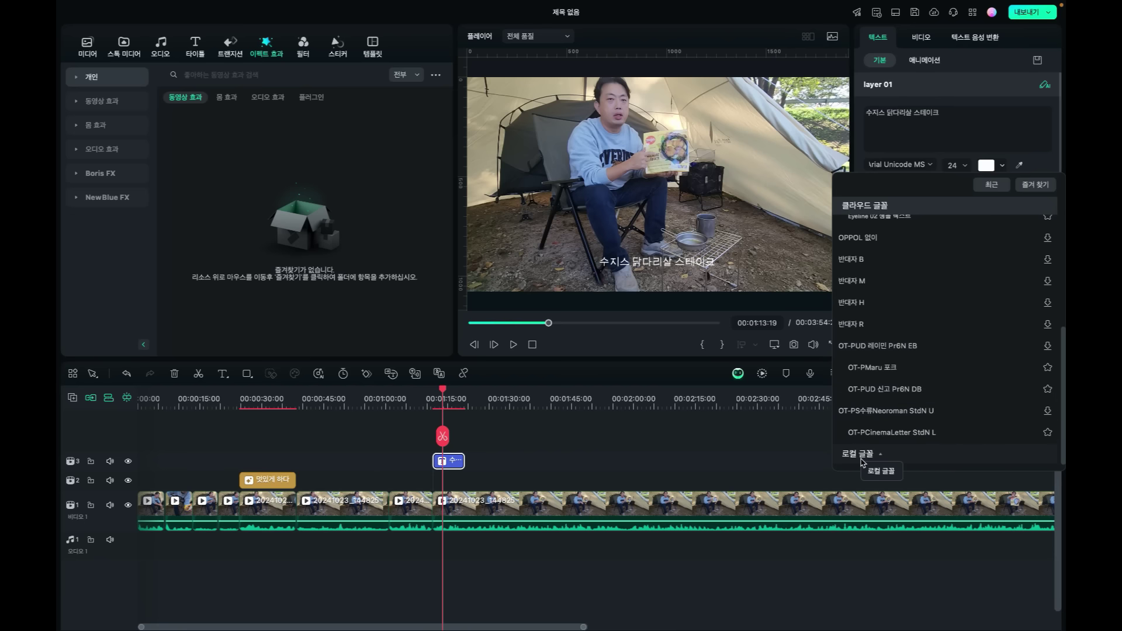
Step: Download the cloud font Eunhasu Medium and apply it to the caption "수지스 닭다리살 스테이크"
scroll(917, 292, "up", 10)
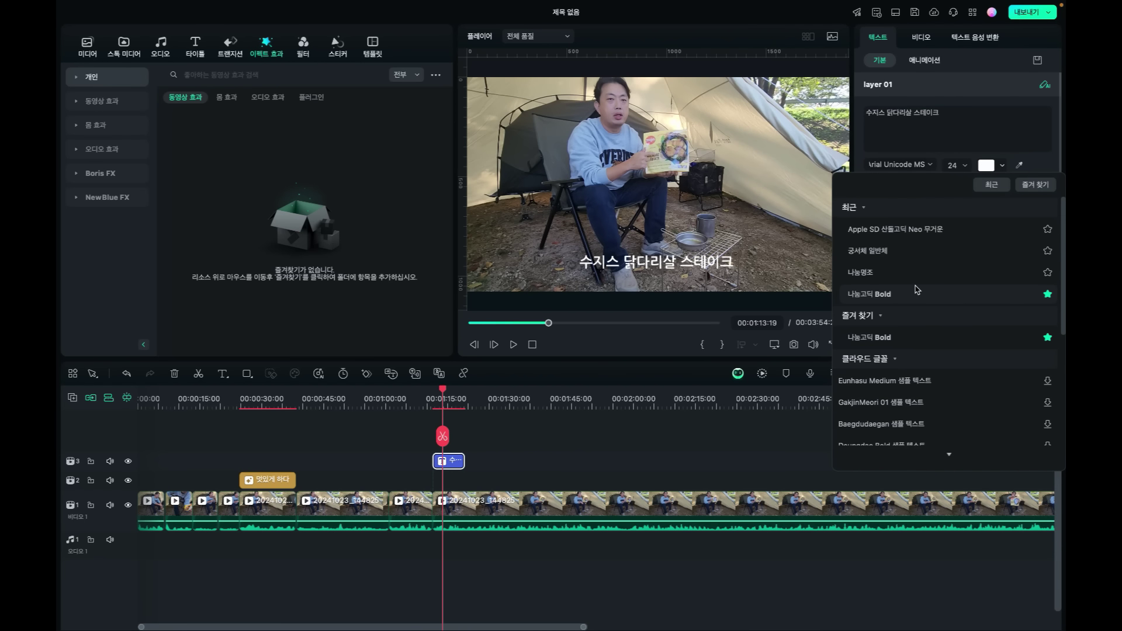
left_click(863, 208)
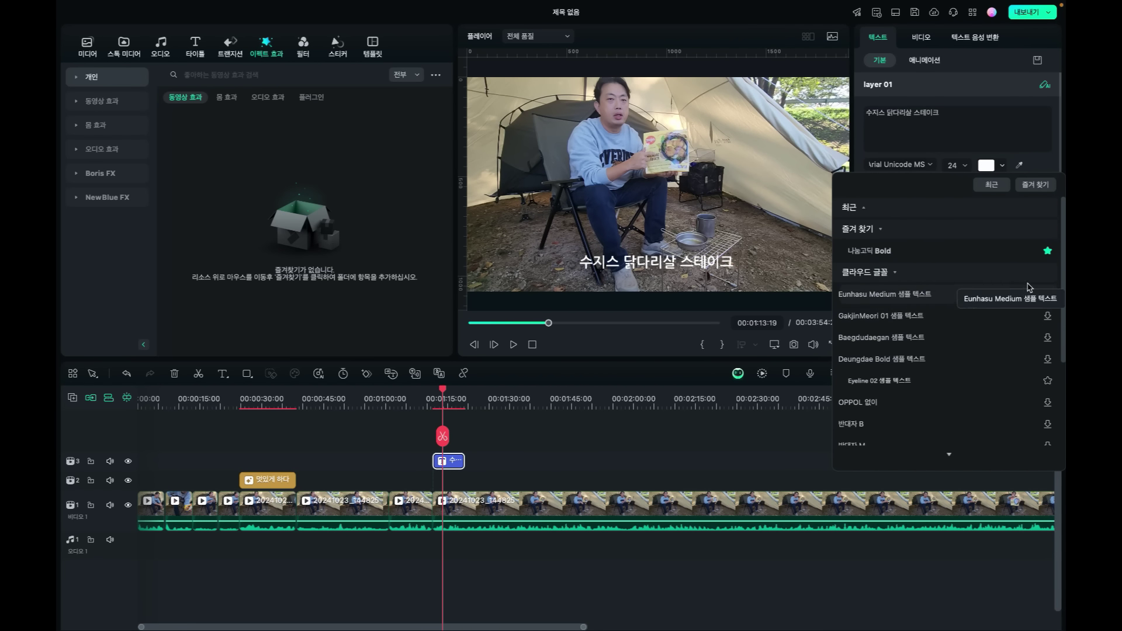
left_click(882, 296)
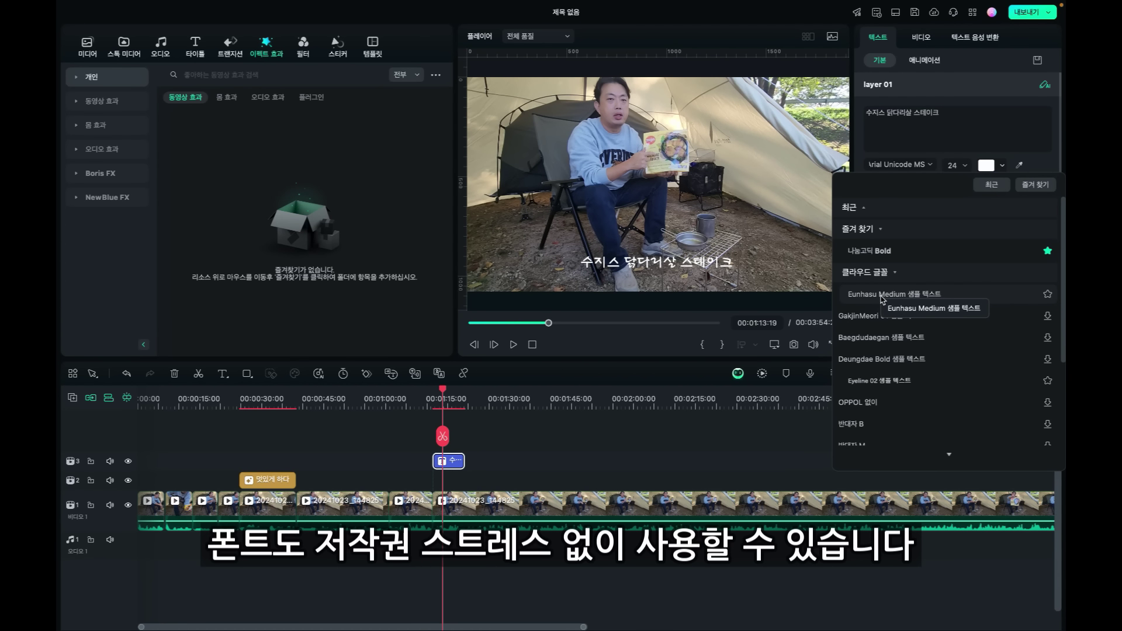
left_click(882, 295)
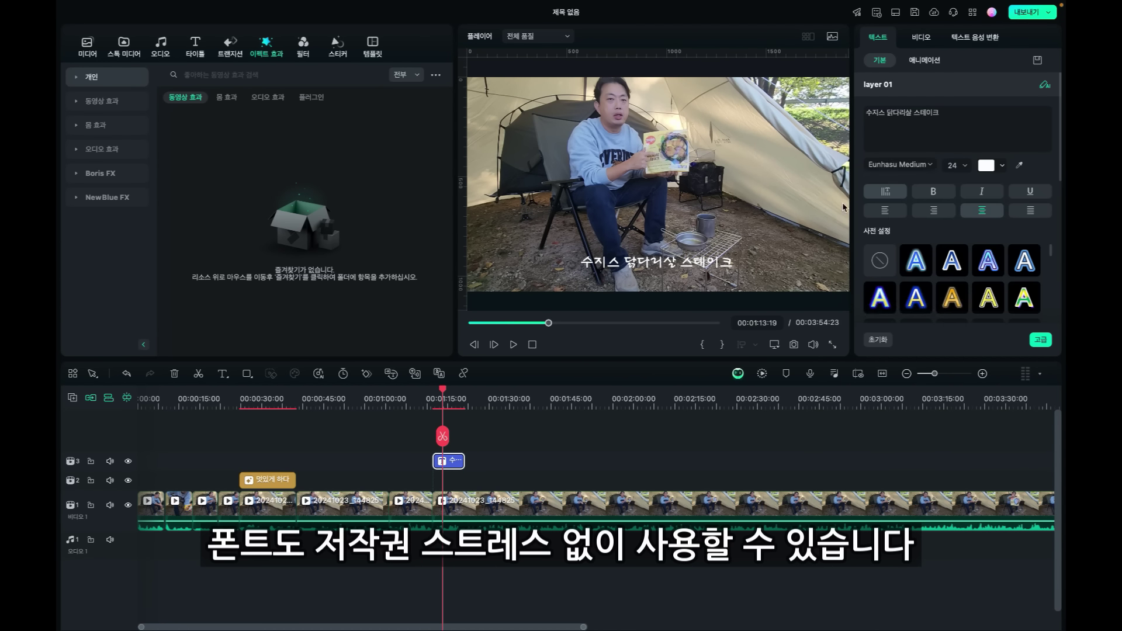
left_click(716, 263)
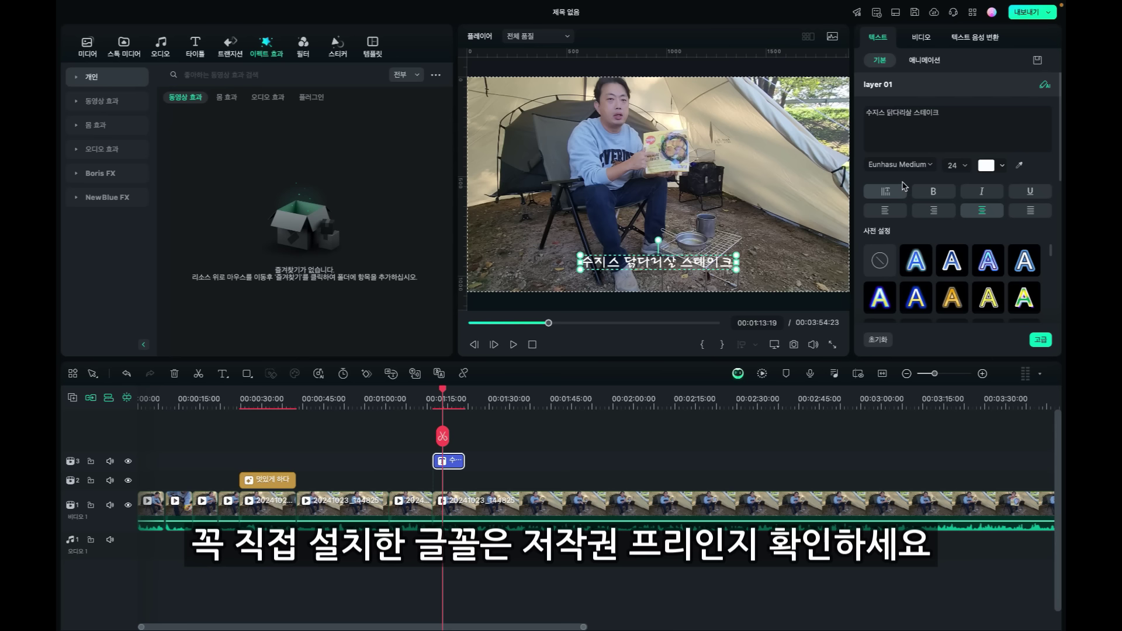
Step: Set the caption's font to 나눔고딕 ExtraBold and save its style as a custom text preset named "고딕자막 기본"
left_click(897, 165)
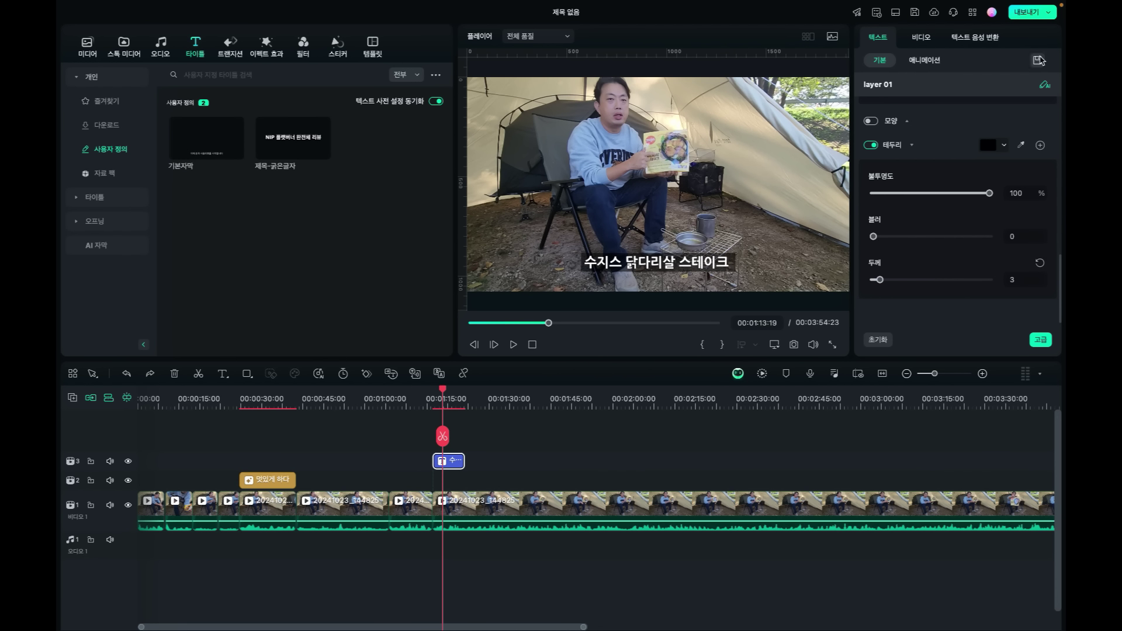
left_click(1037, 61)
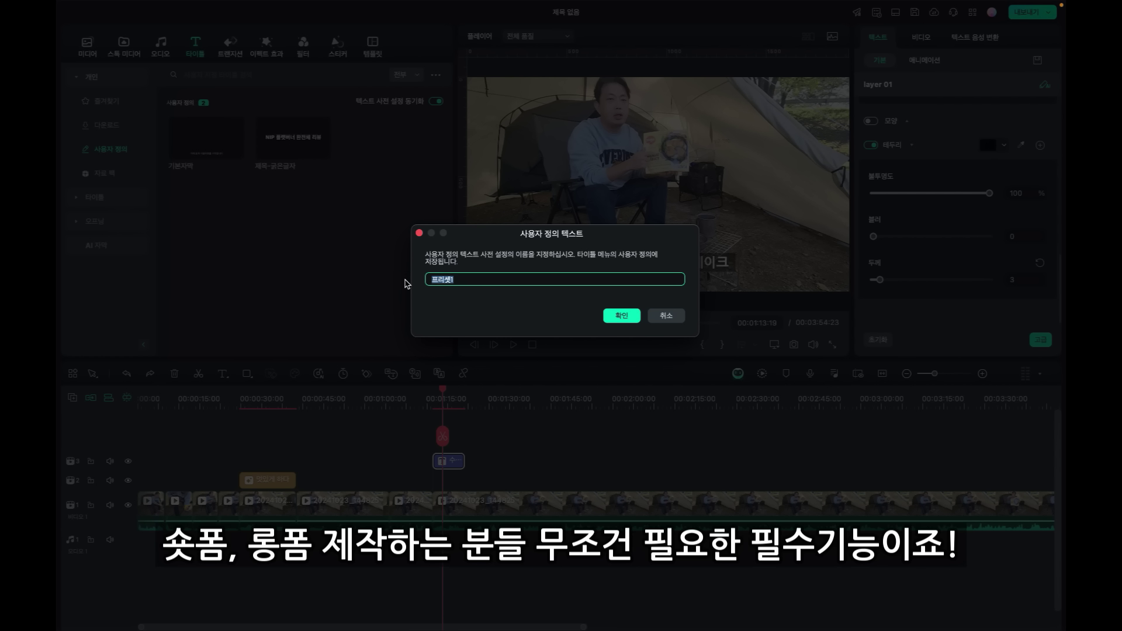
type("고딕자막 기본")
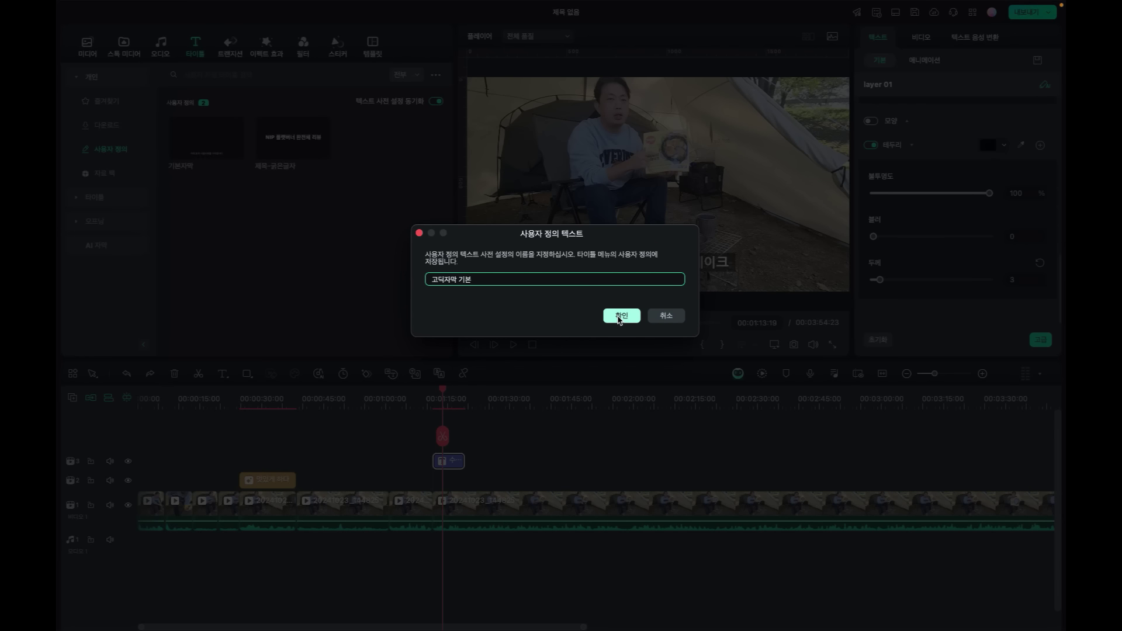
left_click(620, 315)
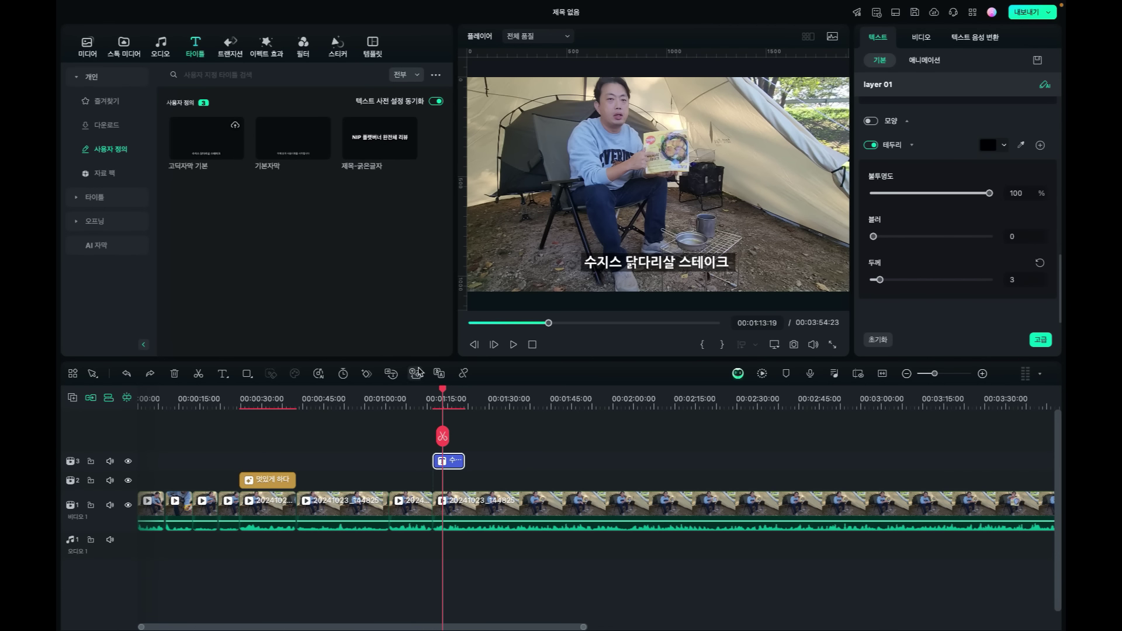
Step: Add the custom text preset 고딕자막 기본 to the caption track at about 00:01:27:22
left_click(501, 403)
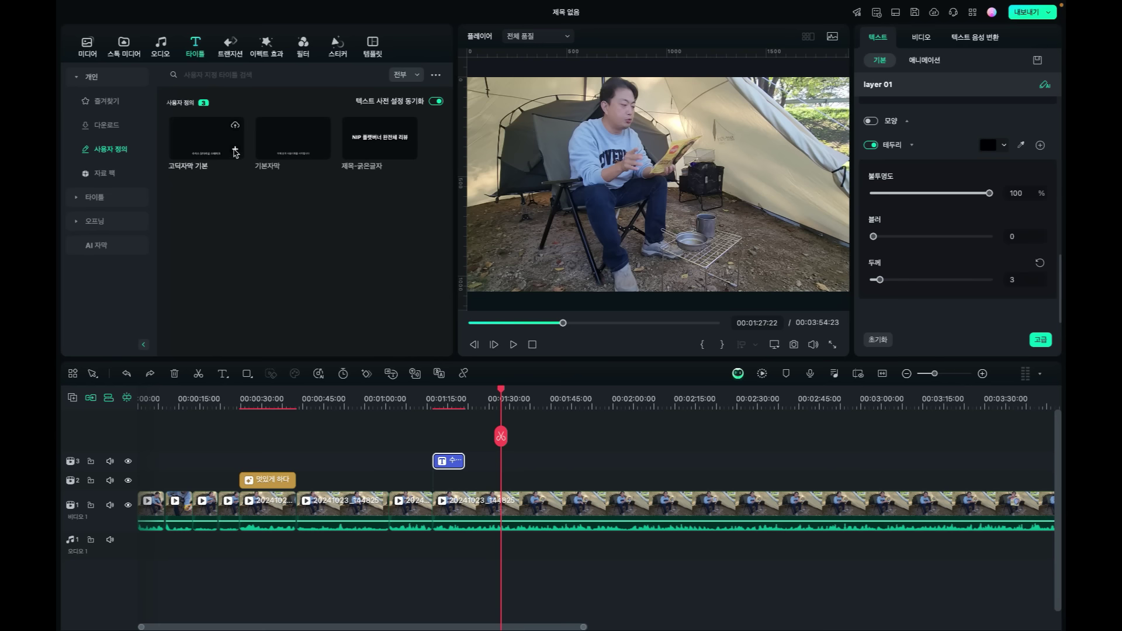
left_click(235, 152)
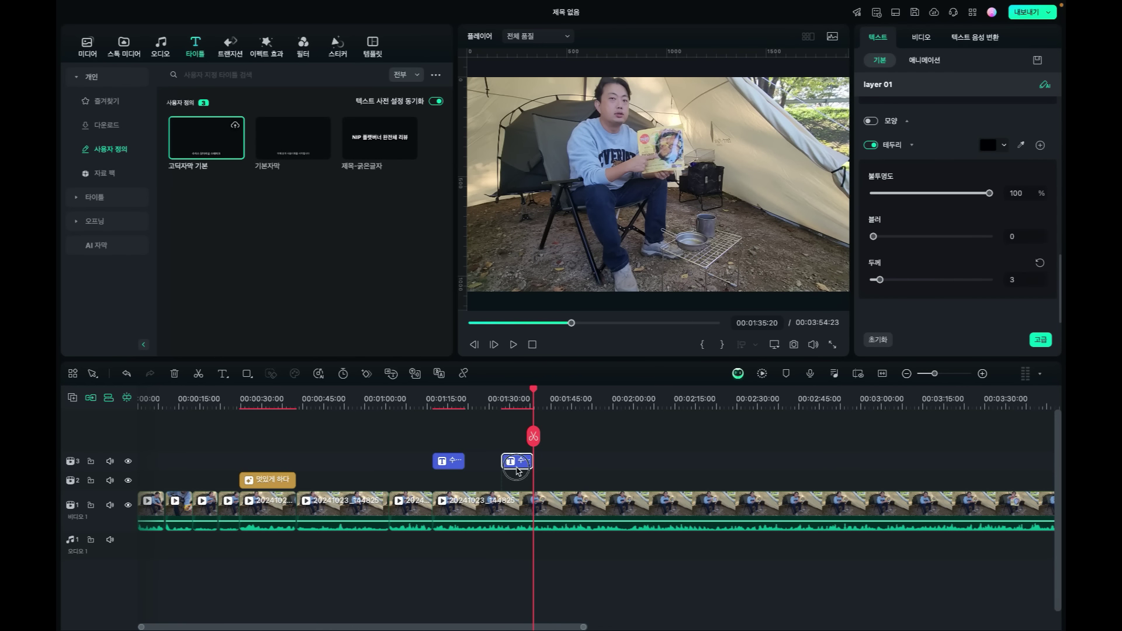
left_click_drag(513, 408, 552, 407)
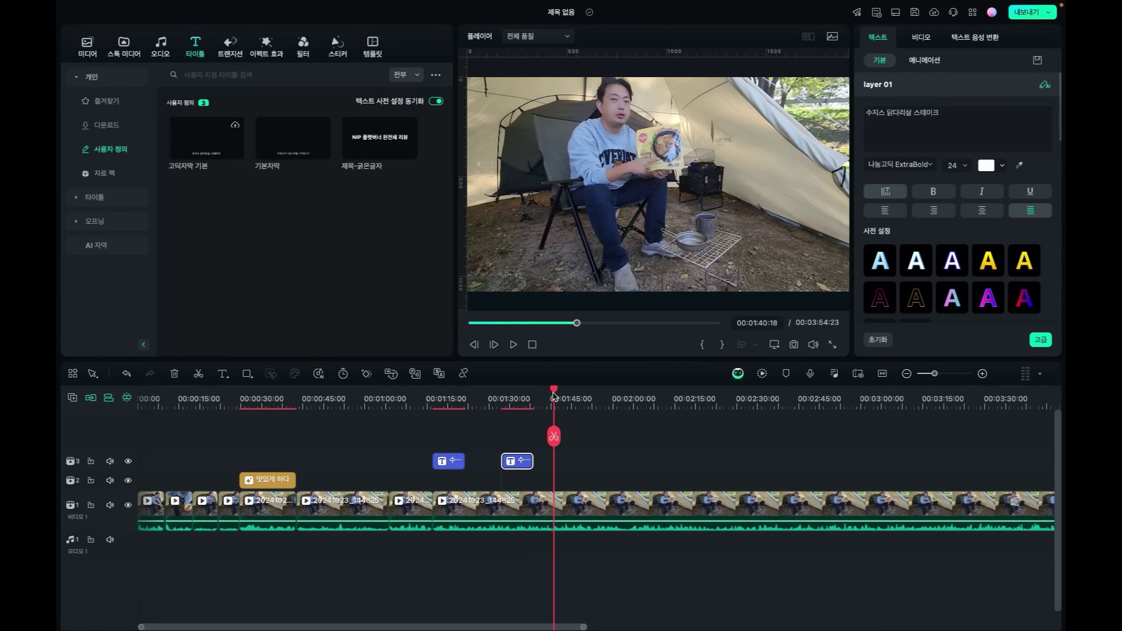
Step: Delete both caption clips from the text track
left_click_drag(428, 440, 532, 471)
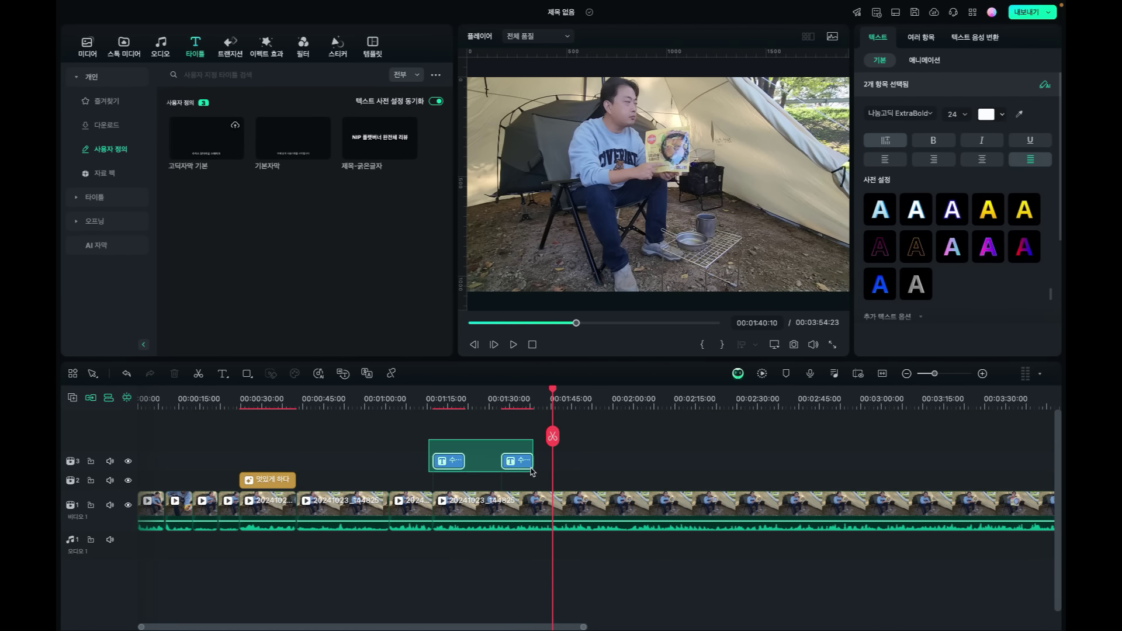
key("Delete")
Step: Select the long final video clip and open the speech-to-text (스피치 투 텍스트) settings of the AI captions for it
left_click(560, 498)
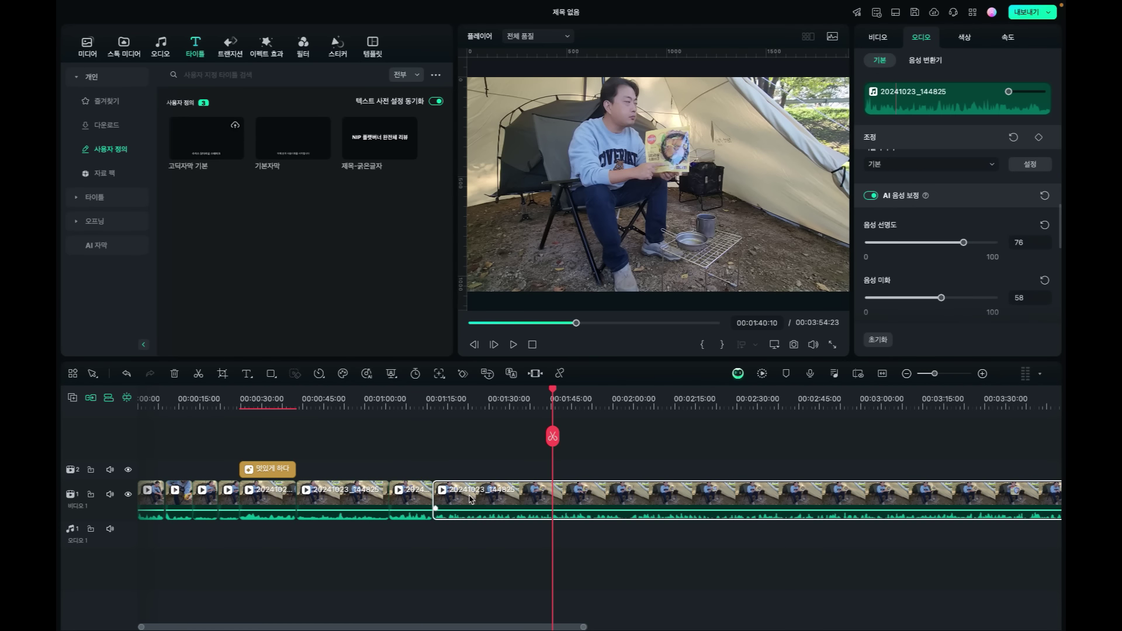
left_click(753, 401)
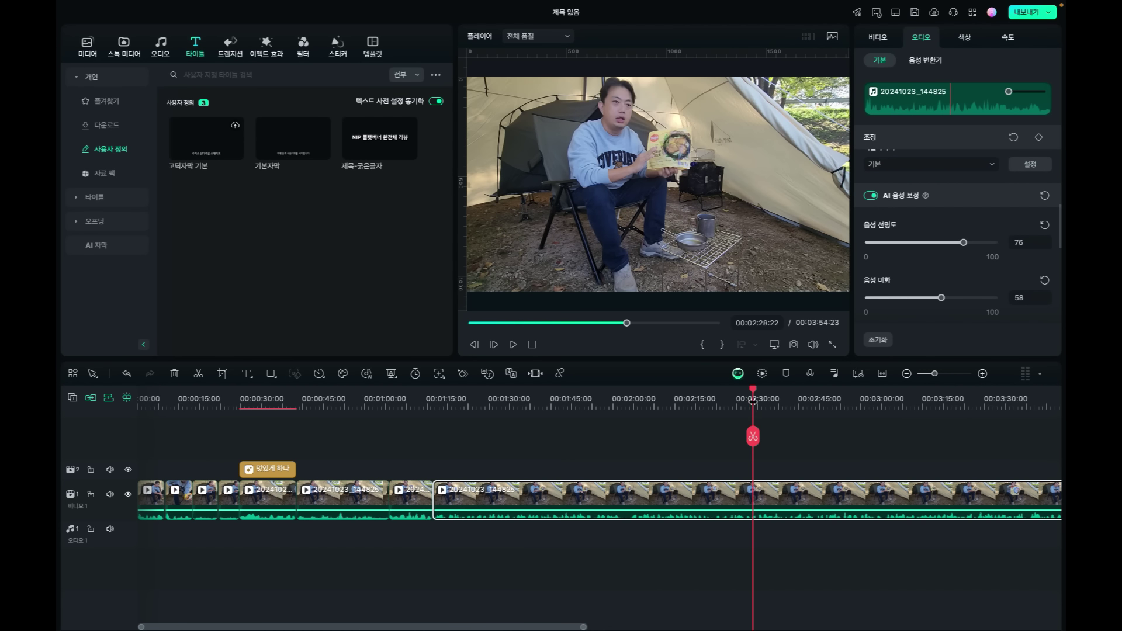
left_click_drag(753, 395, 1015, 399)
left_click(809, 400)
left_click(494, 401)
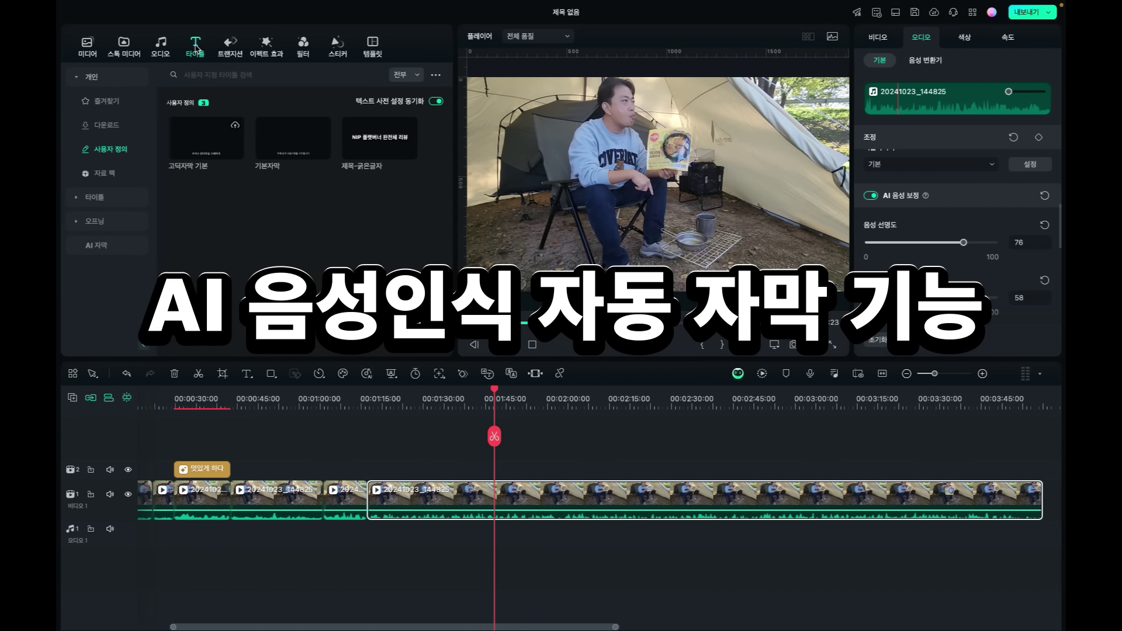
left_click(82, 78)
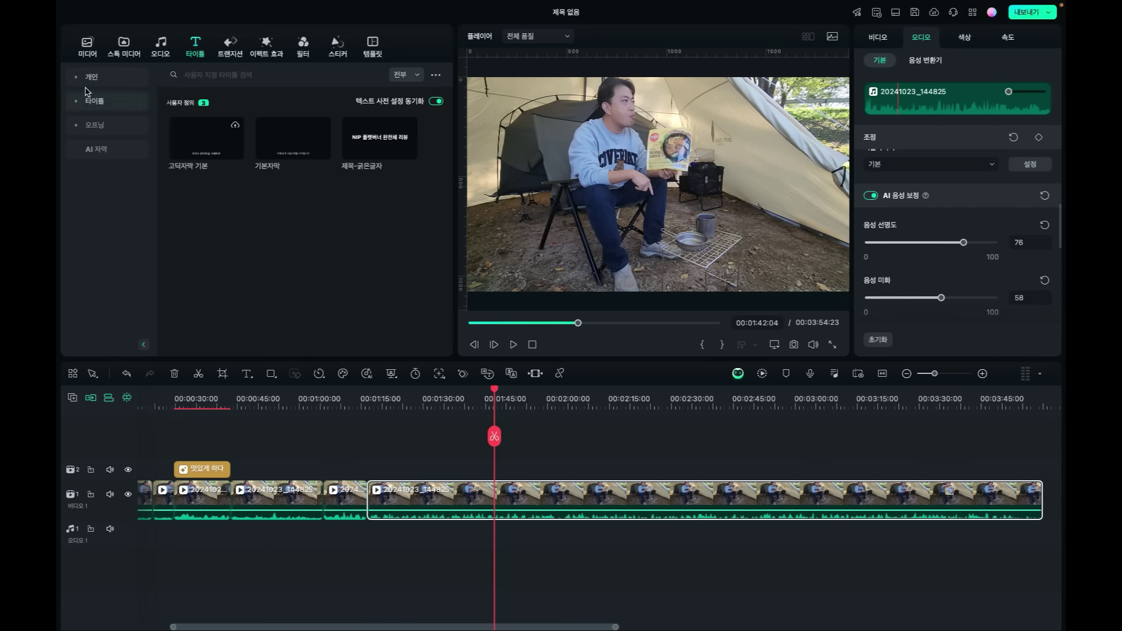
left_click(97, 157)
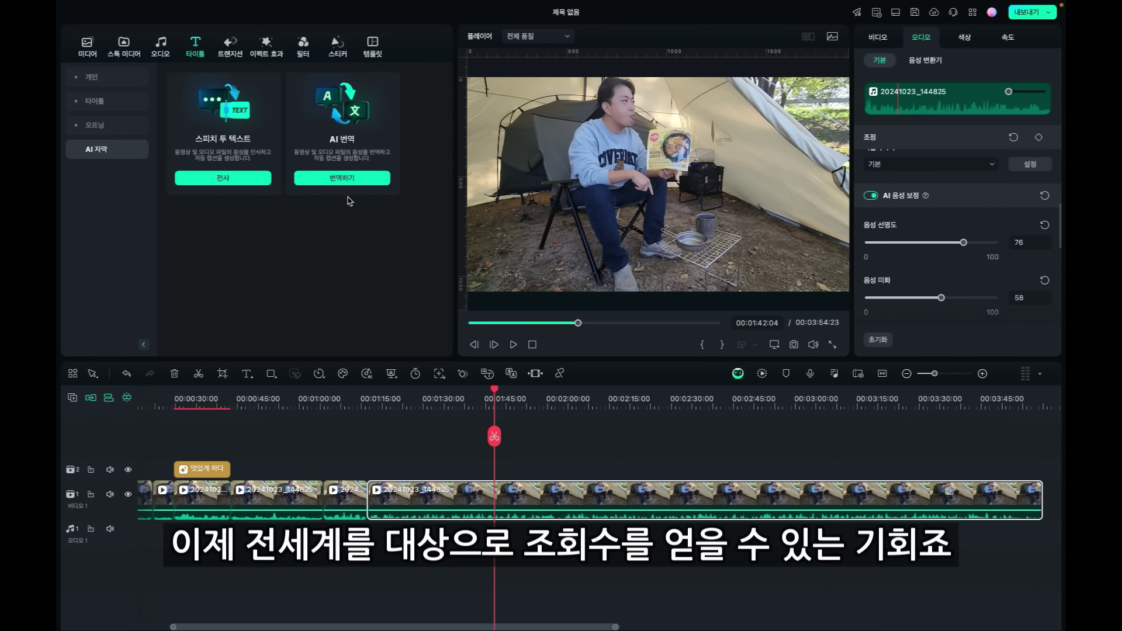
left_click(223, 177)
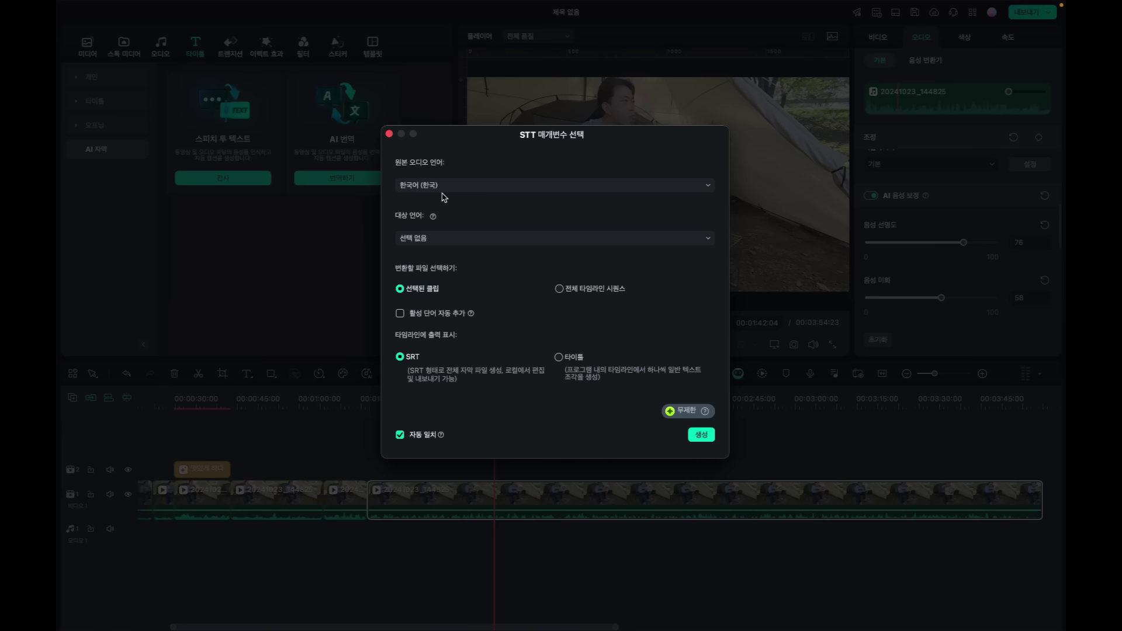
Step: Look through the source audio languages and set the target language of the transcription to 영어 (미국)
left_click(444, 187)
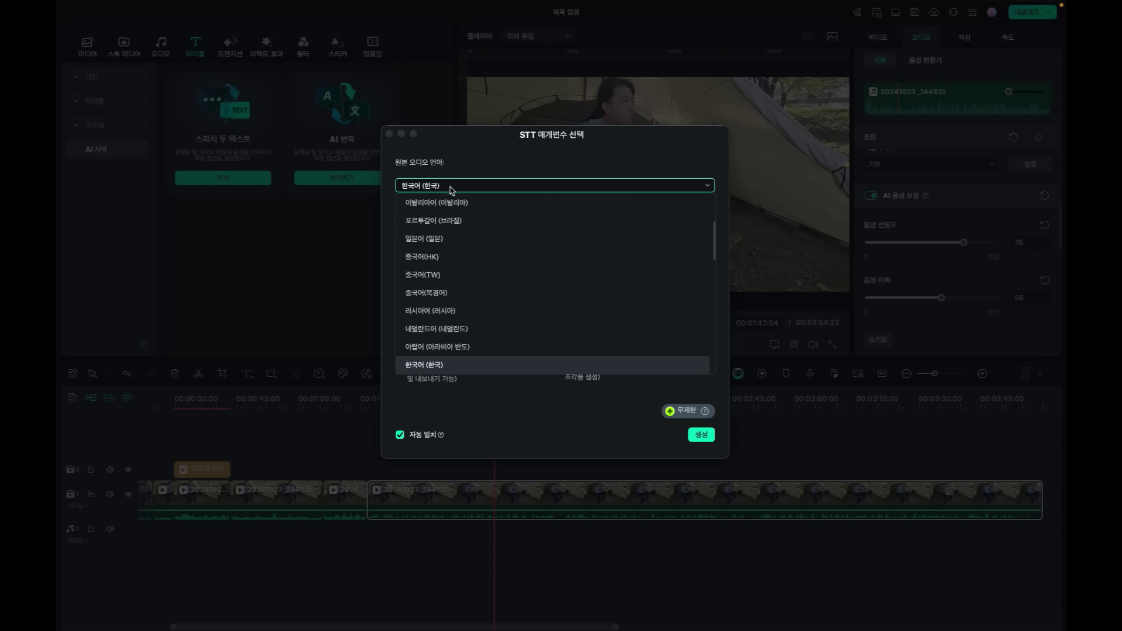
left_click(449, 187)
left_click(445, 184)
scroll(451, 252, "up", 5)
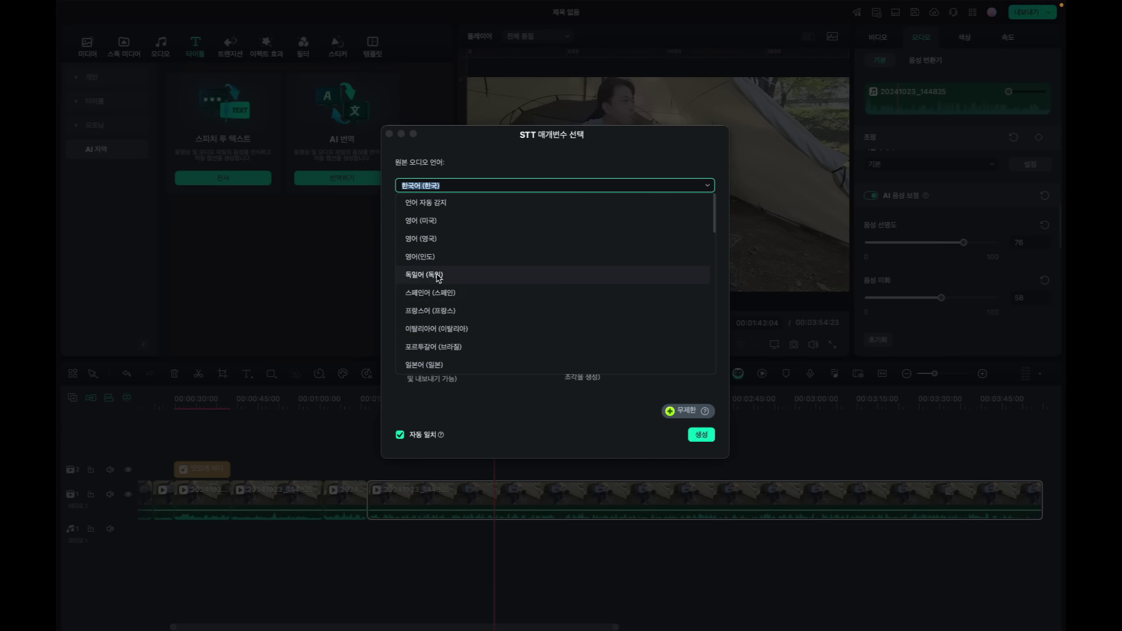
left_click(477, 162)
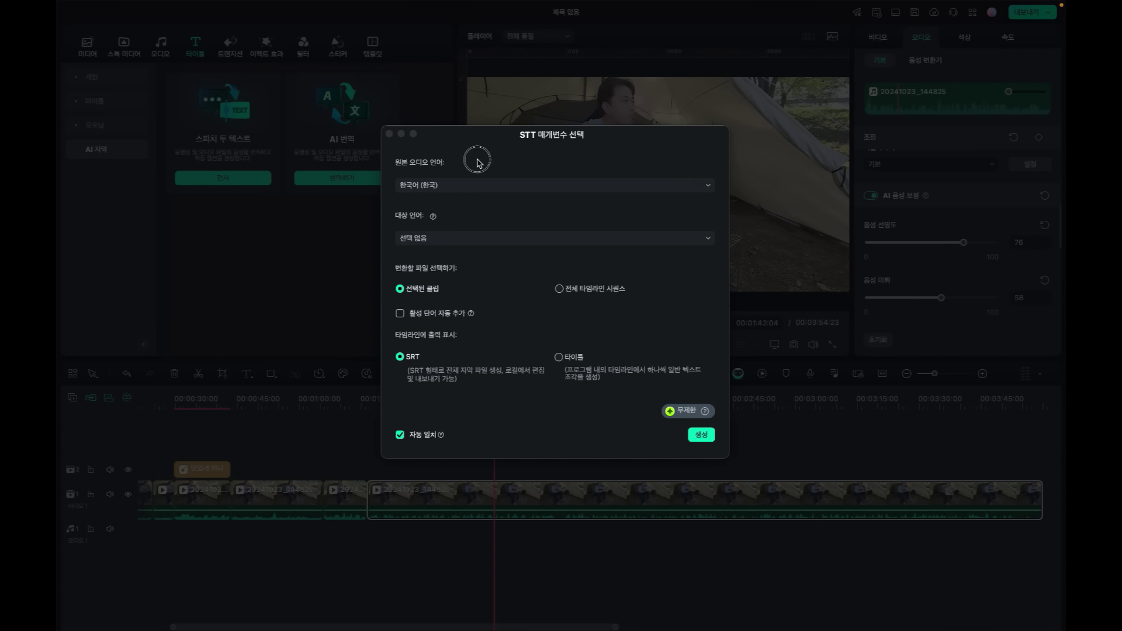
left_click(418, 238)
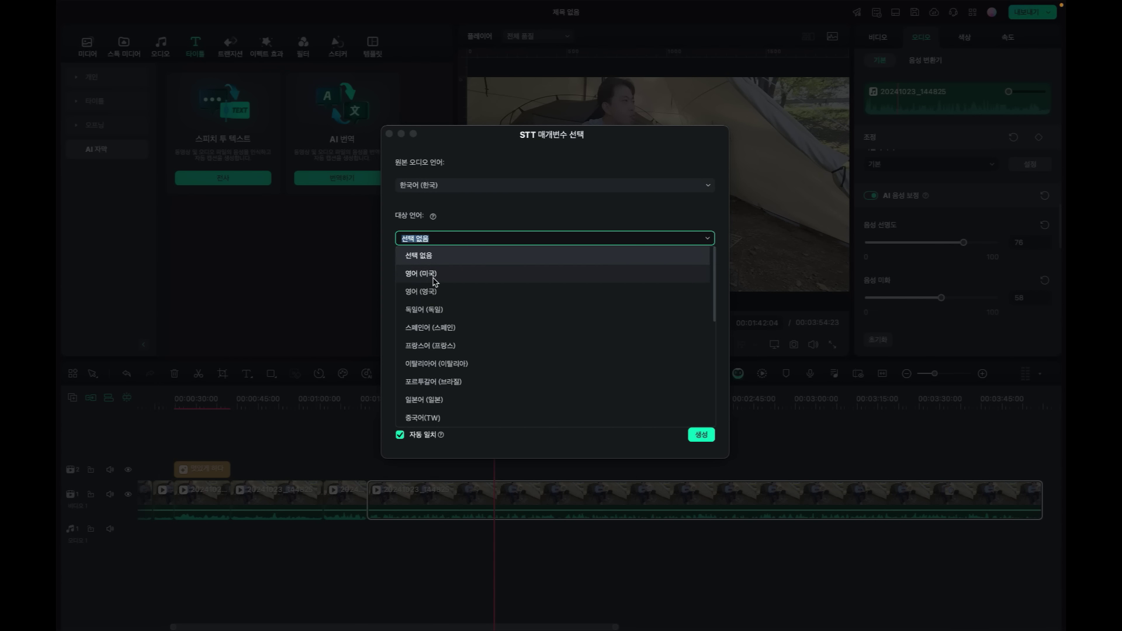
left_click(434, 275)
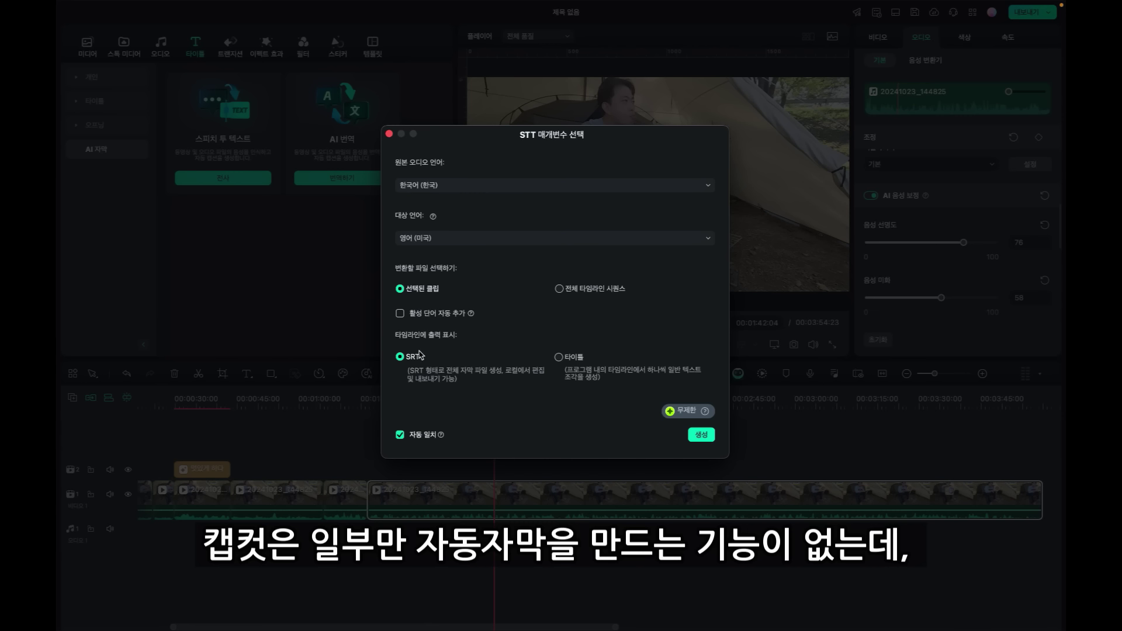
Step: Enable automatic active words (활성 단어 자동 추가) with title output and generate the captions for the selected clip
left_click(420, 316)
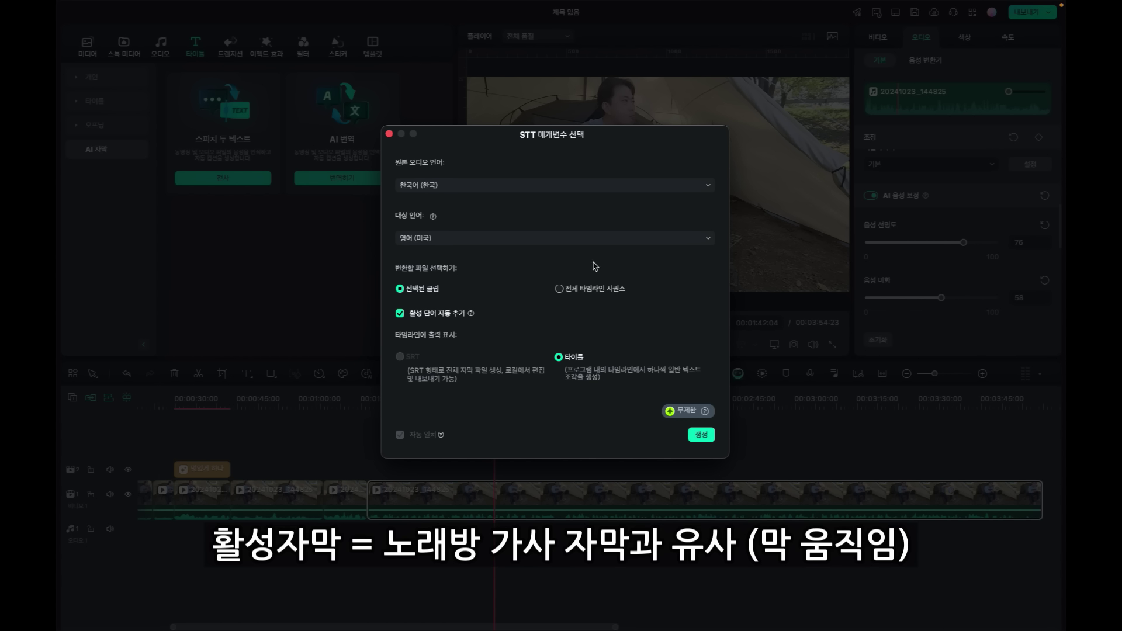
left_click(437, 314)
left_click(400, 357)
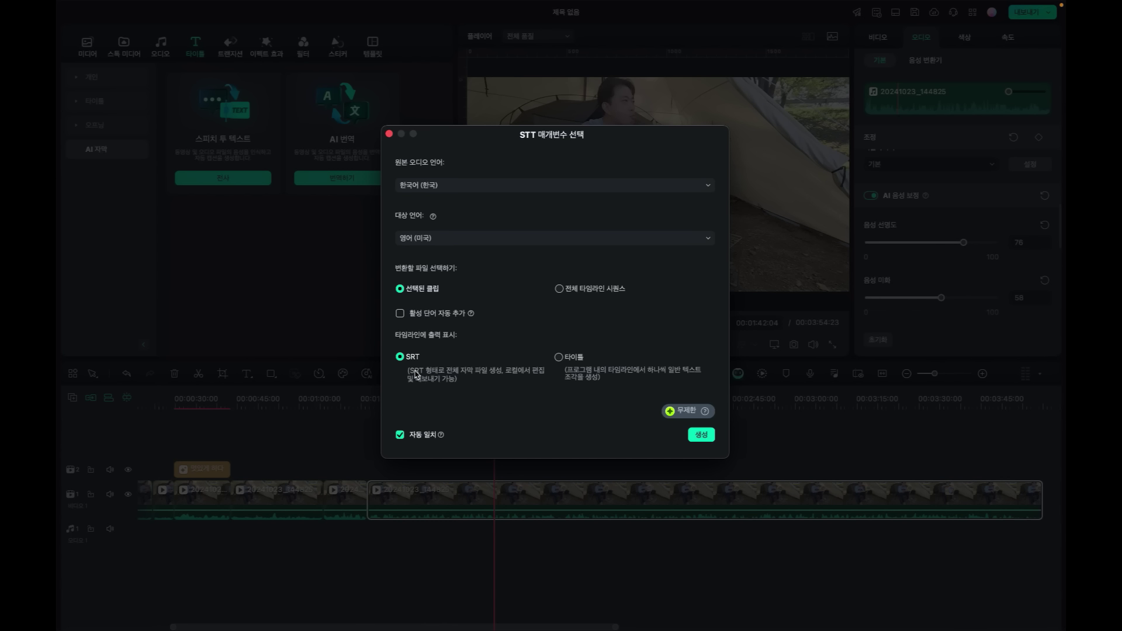
left_click(422, 313)
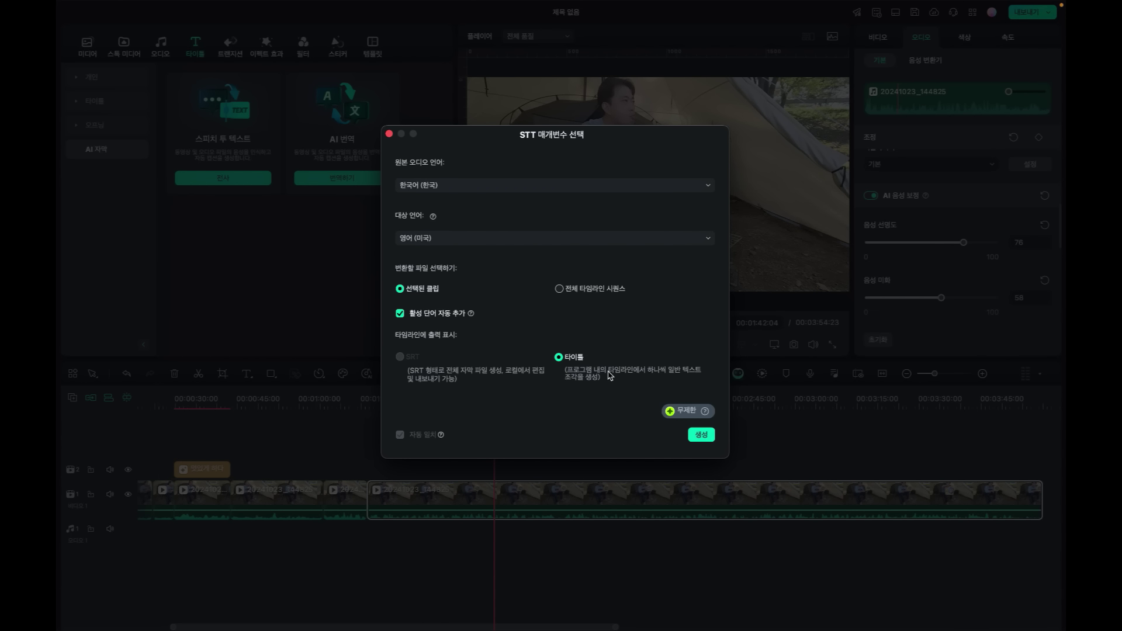
left_click(701, 434)
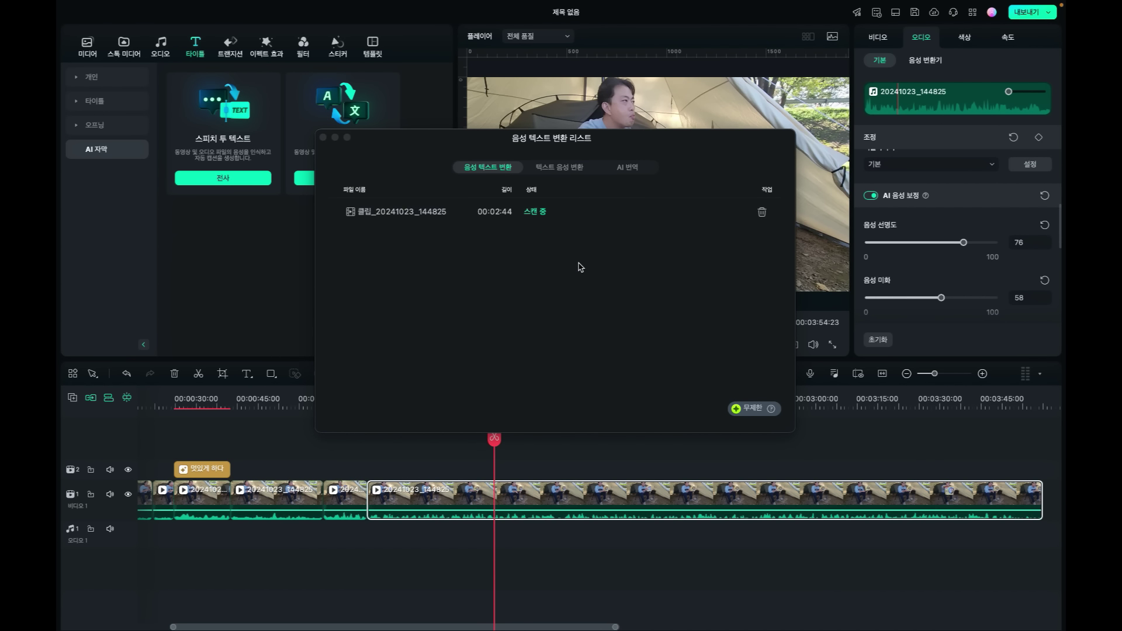
Step: Scrub from about 00:01:13 to 00:02:01 to review the generated Korean and English captions
left_click_drag(450, 388, 374, 394)
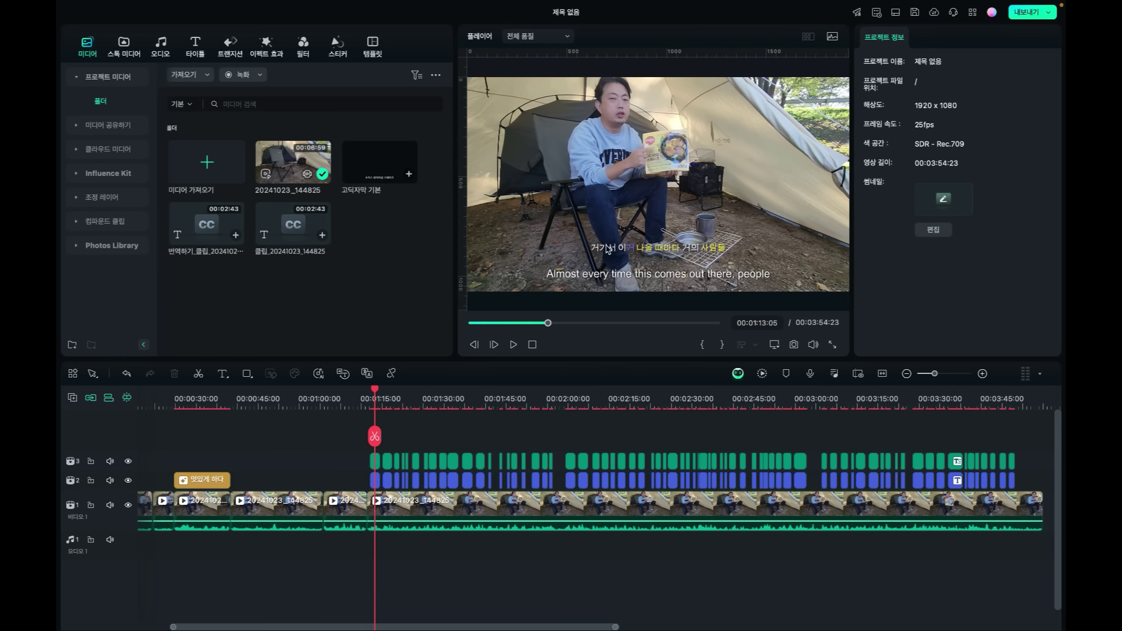
left_click_drag(376, 391, 575, 403)
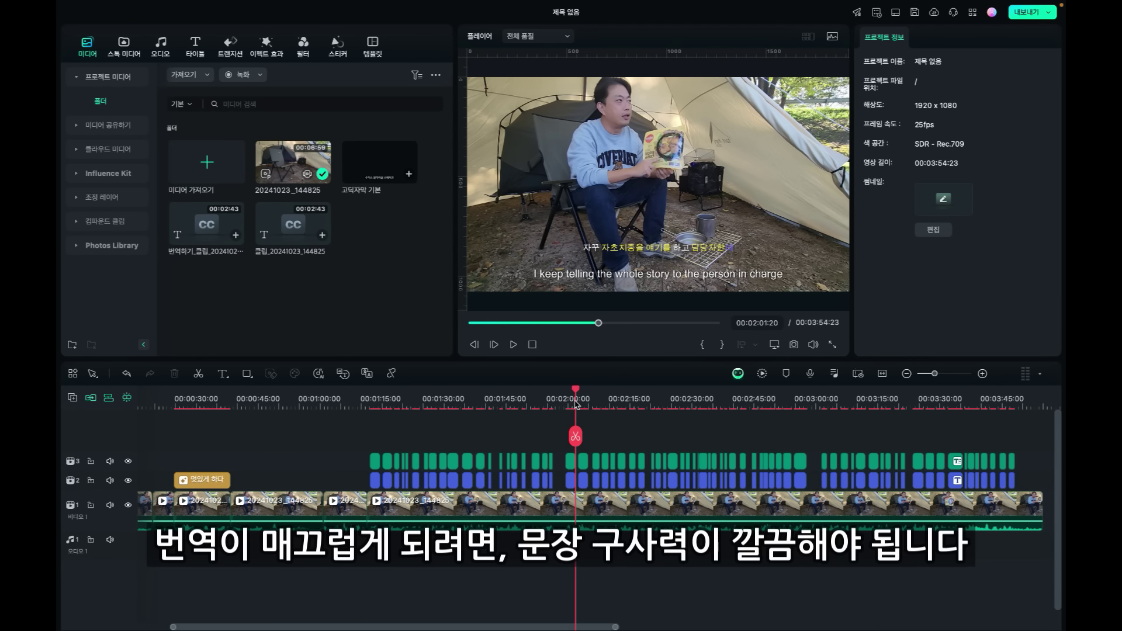
Step: With the playhead at about 00:02:09, toggle the visibility of both caption tracks, keeping the Korean track 3 shown and the English track 2 hidden
left_click_drag(575, 402, 607, 399)
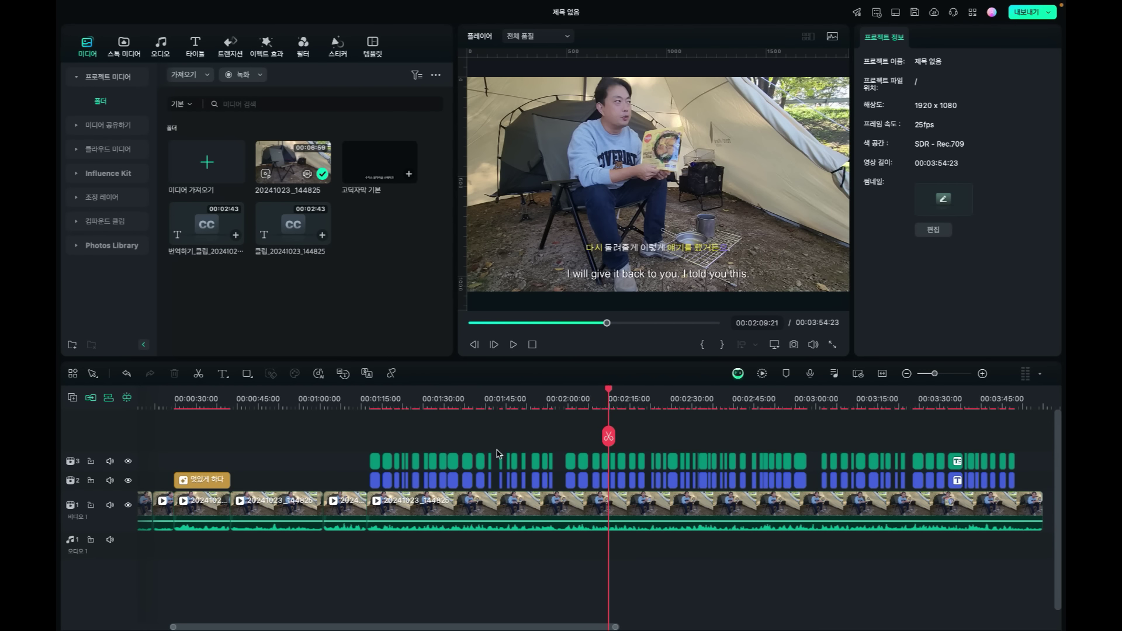
left_click(346, 445)
scroll(130, 462, "left", 3)
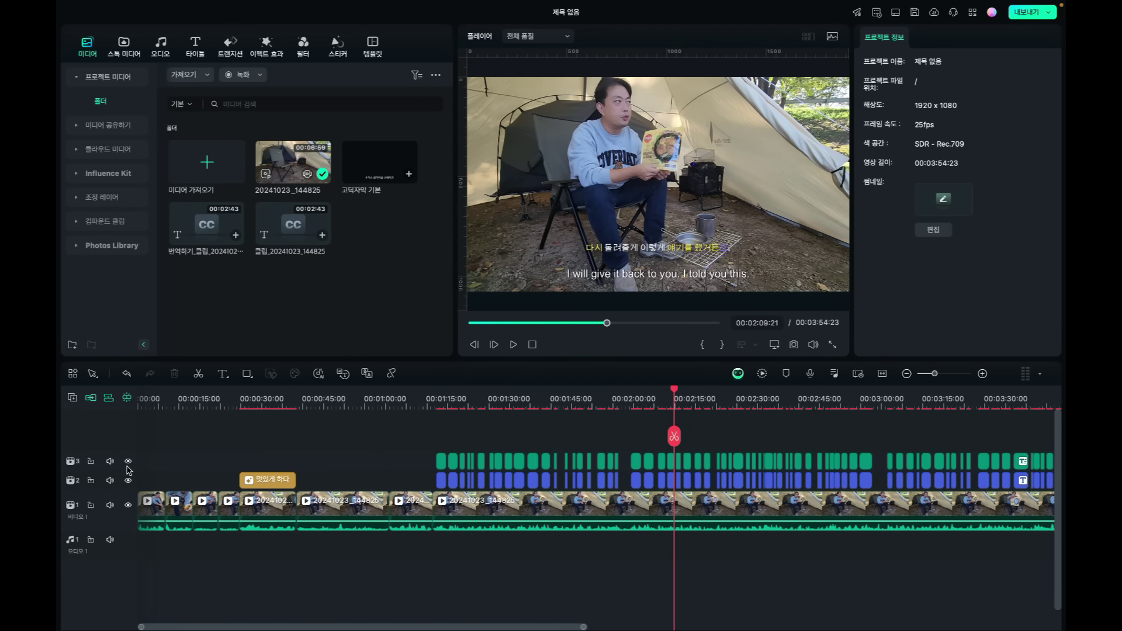
left_click(129, 462)
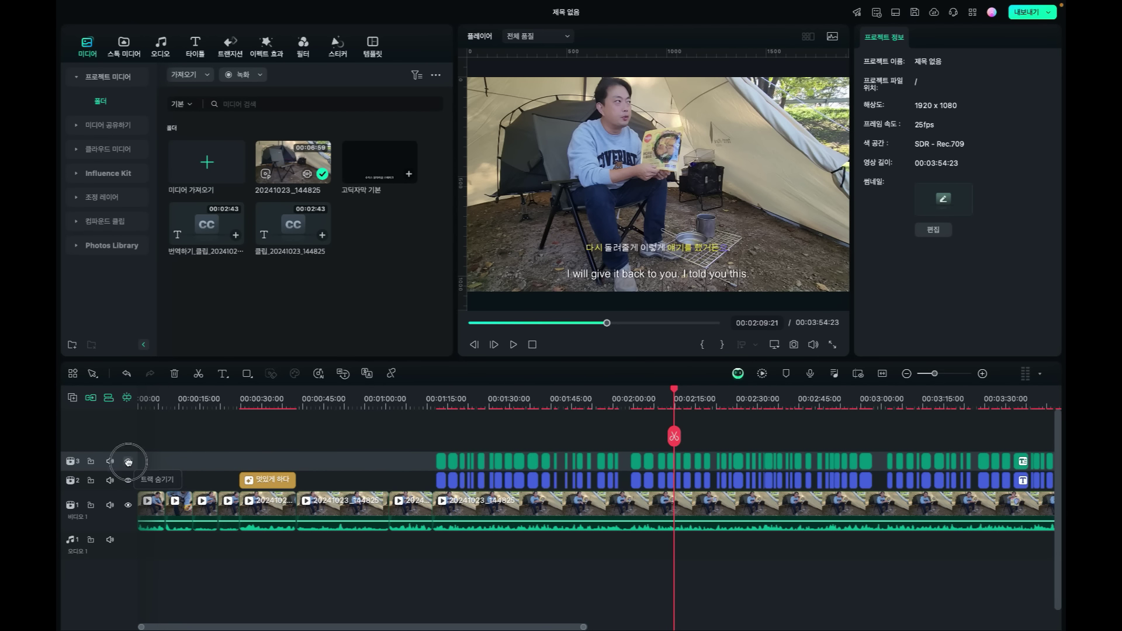
left_click(128, 461)
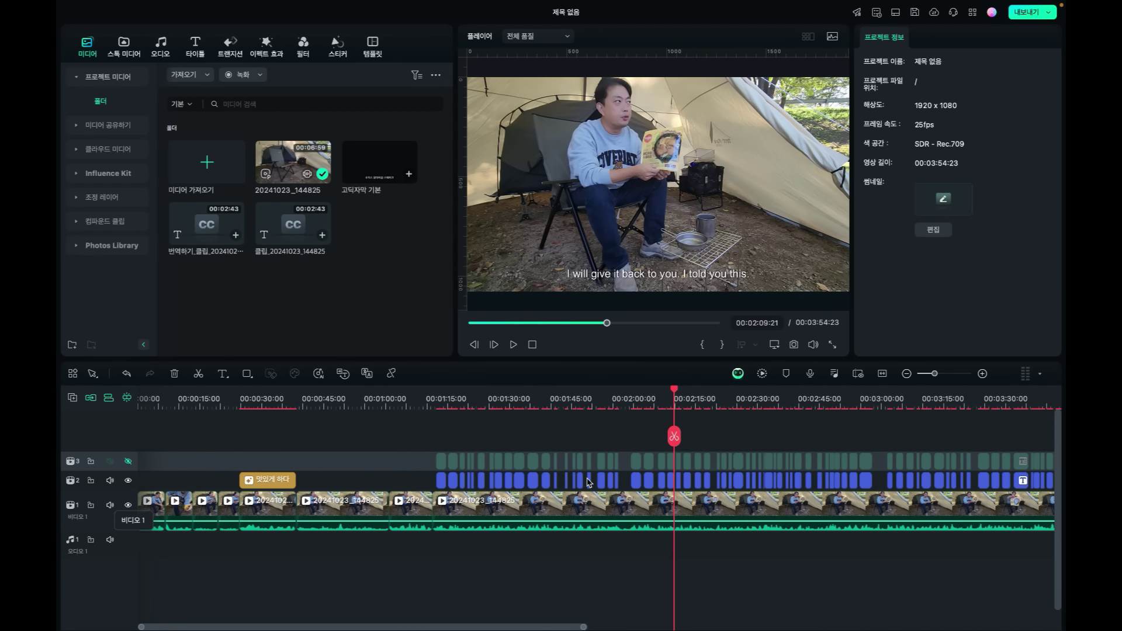
left_click(128, 480)
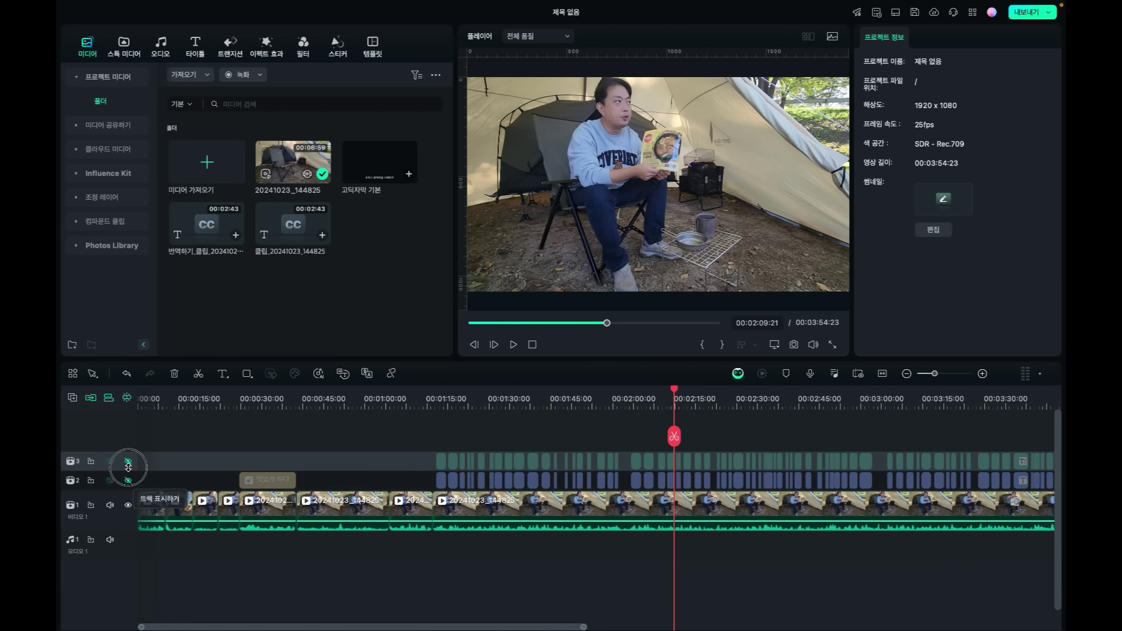
left_click(128, 462)
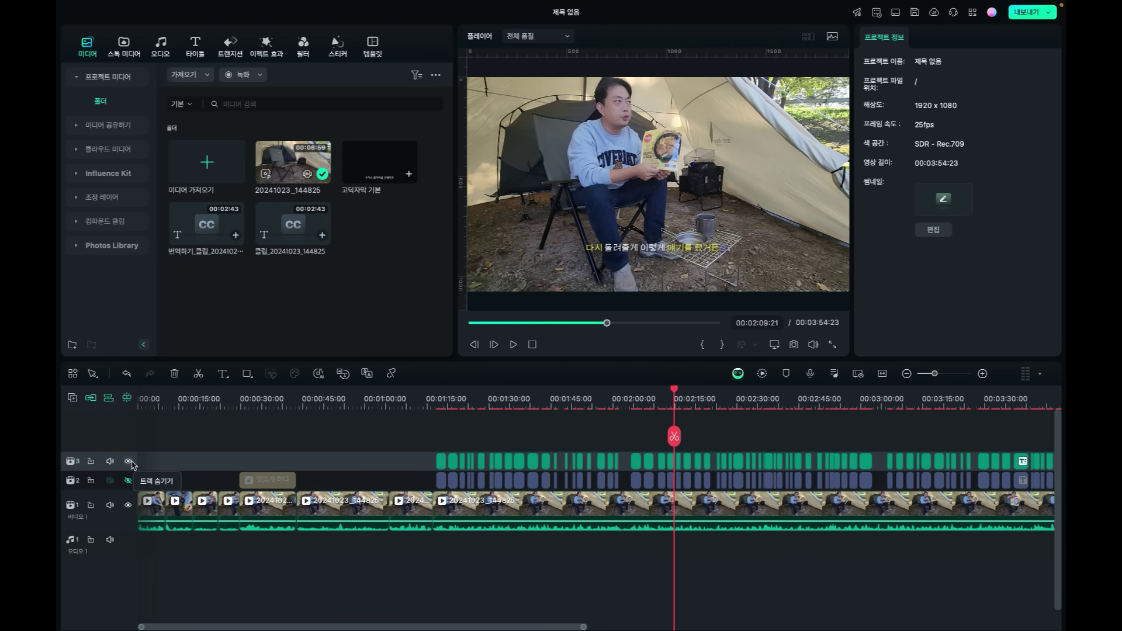
Step: Scrub through the Korean captions from about 00:01:46 and look at the transform settings of the caption clip near 00:02:05
left_click(577, 401)
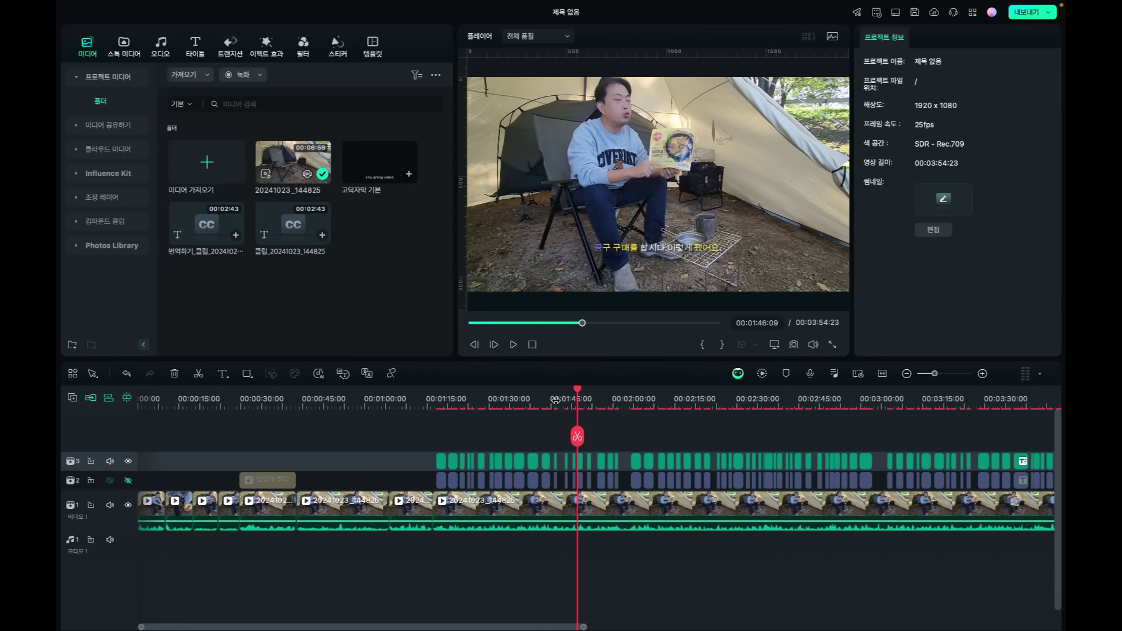
left_click_drag(578, 390, 654, 403)
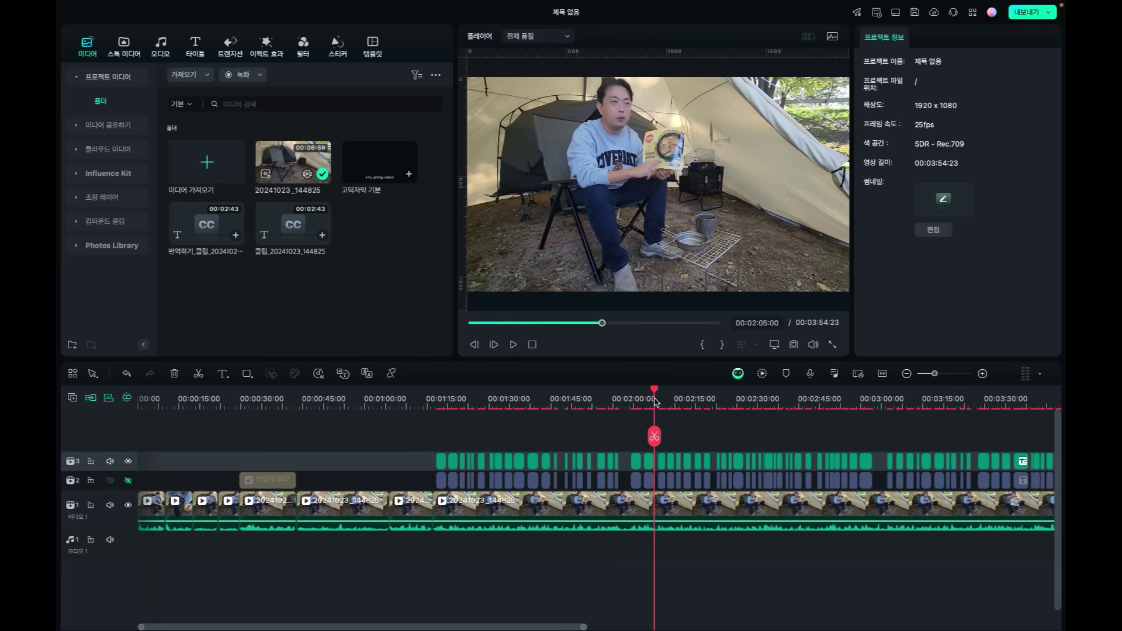
left_click(648, 461)
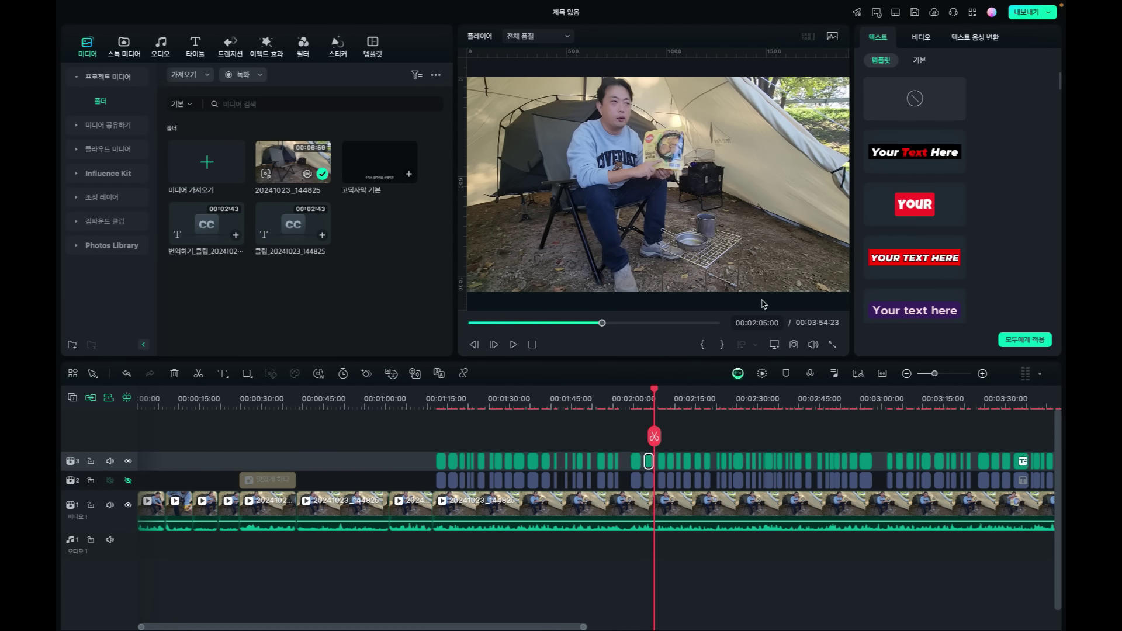
left_click(922, 39)
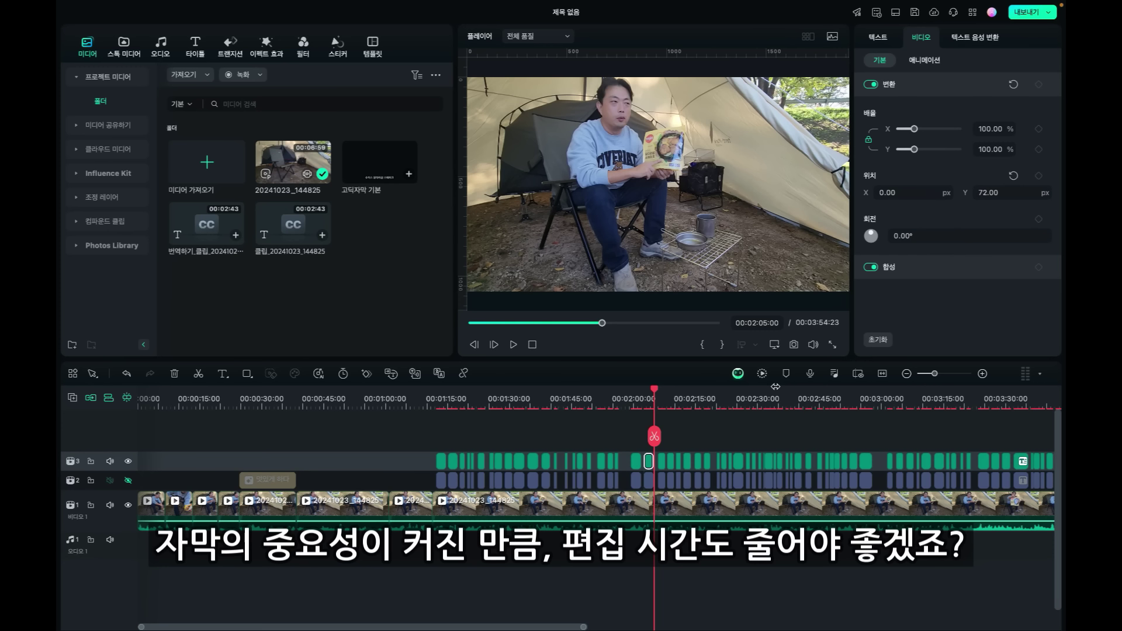
left_click_drag(655, 397, 758, 406)
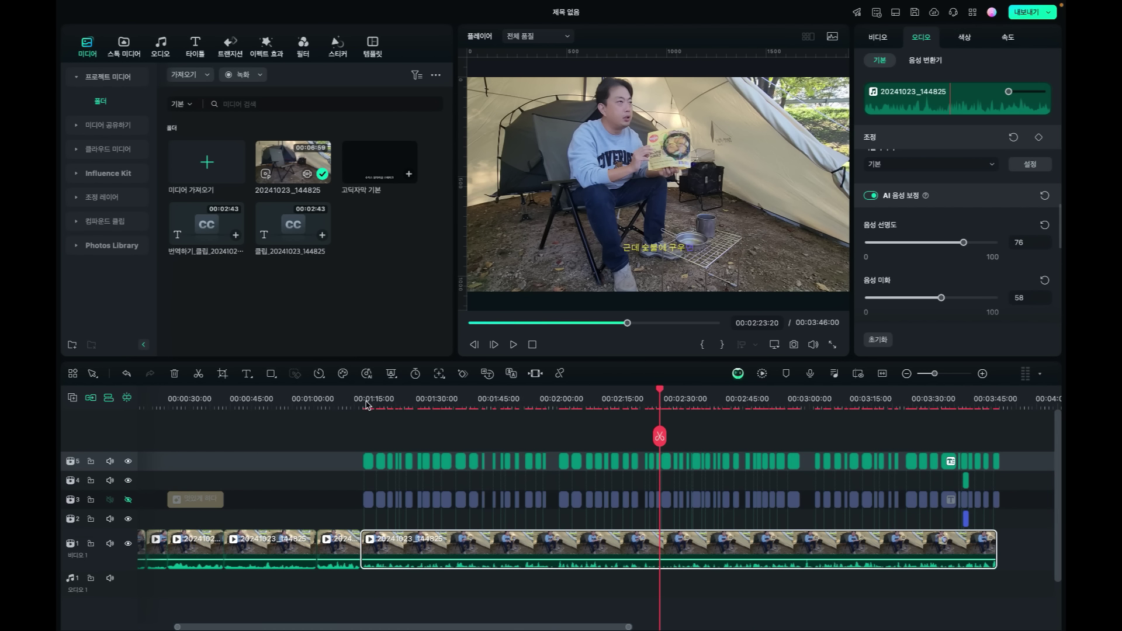
Step: Place the playhead at 00:01:12:19 and look through the AI 음악, AI 음향 효과 and 텍스트 투 스피치 audio tools
left_click(366, 403)
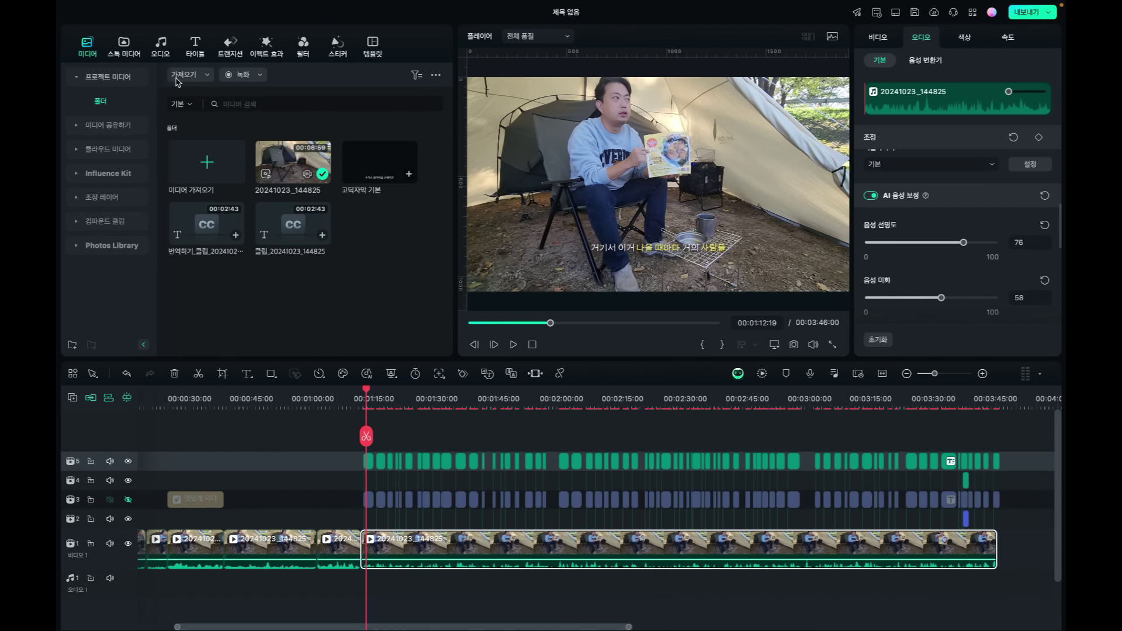
left_click(166, 46)
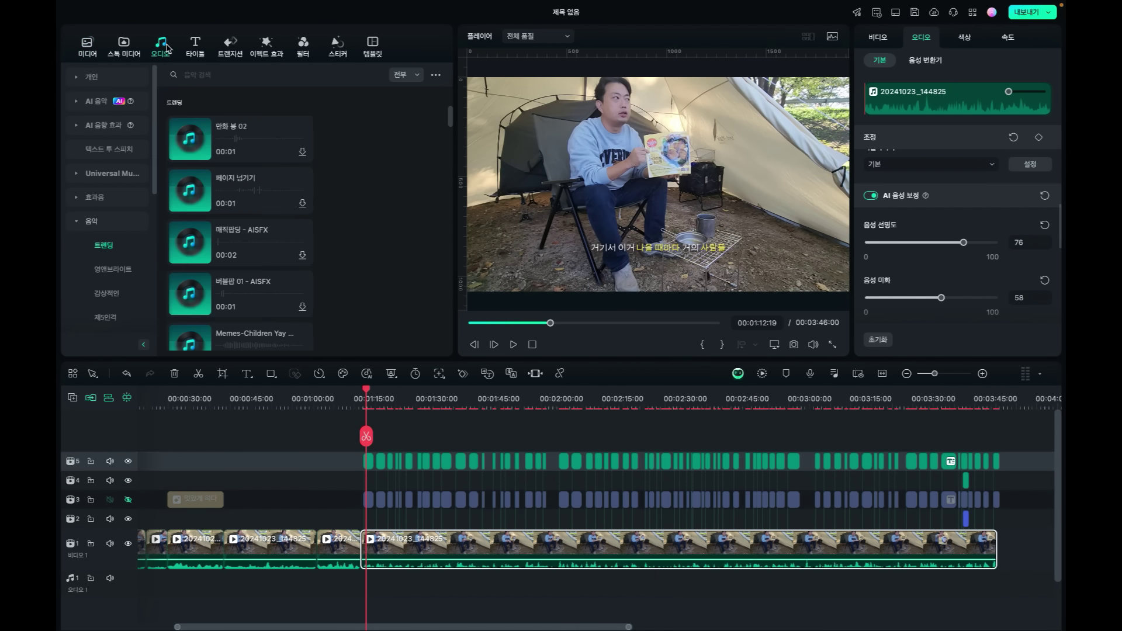
left_click(97, 101)
left_click(79, 103)
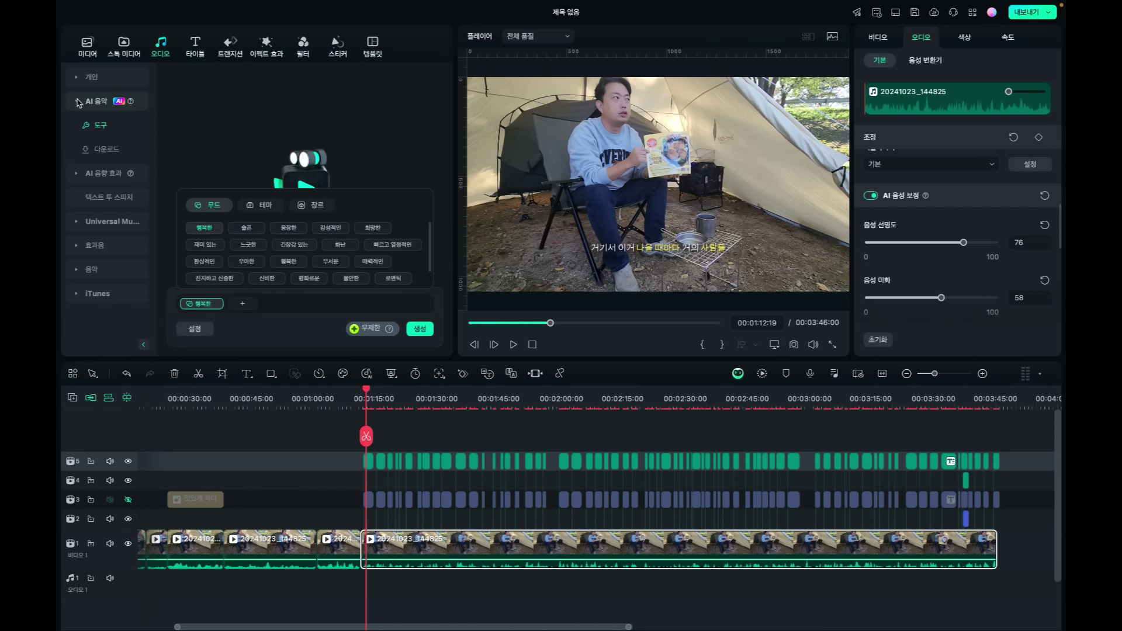
left_click(78, 175)
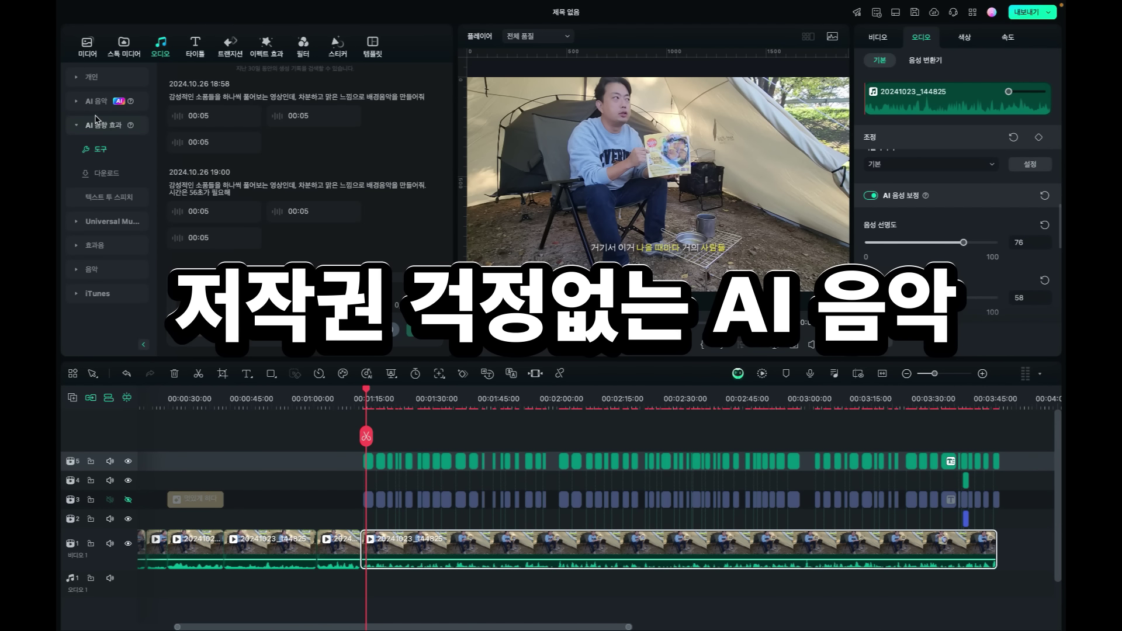
left_click(91, 199)
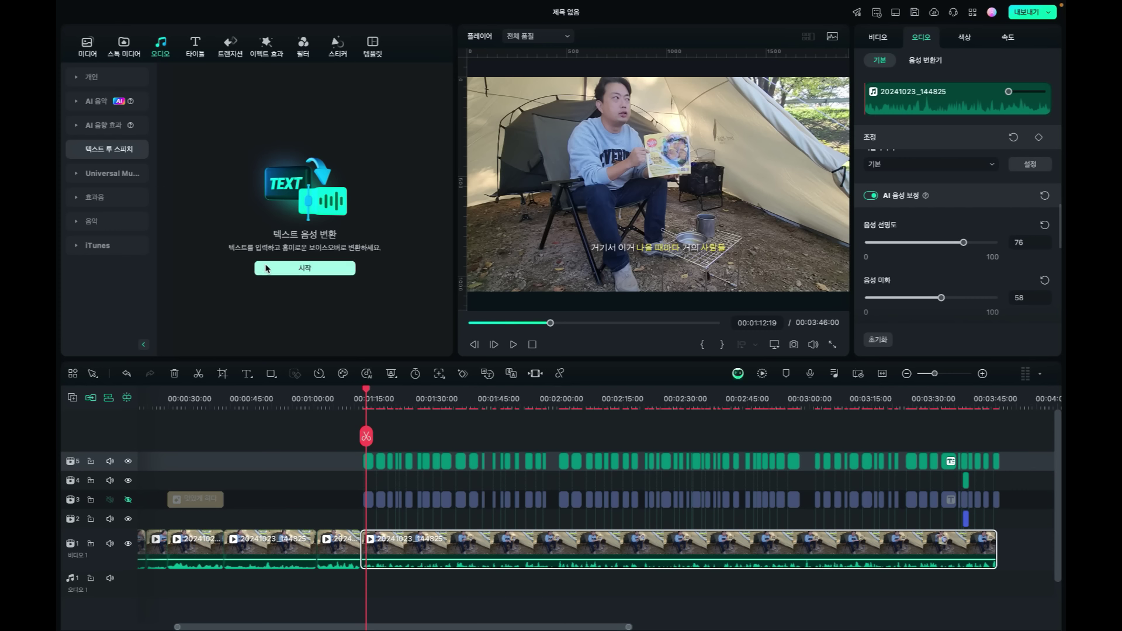
Step: Browse the Universal Music, 효과음 and 음악 libraries, including the 트렌딩 music category
left_click(111, 173)
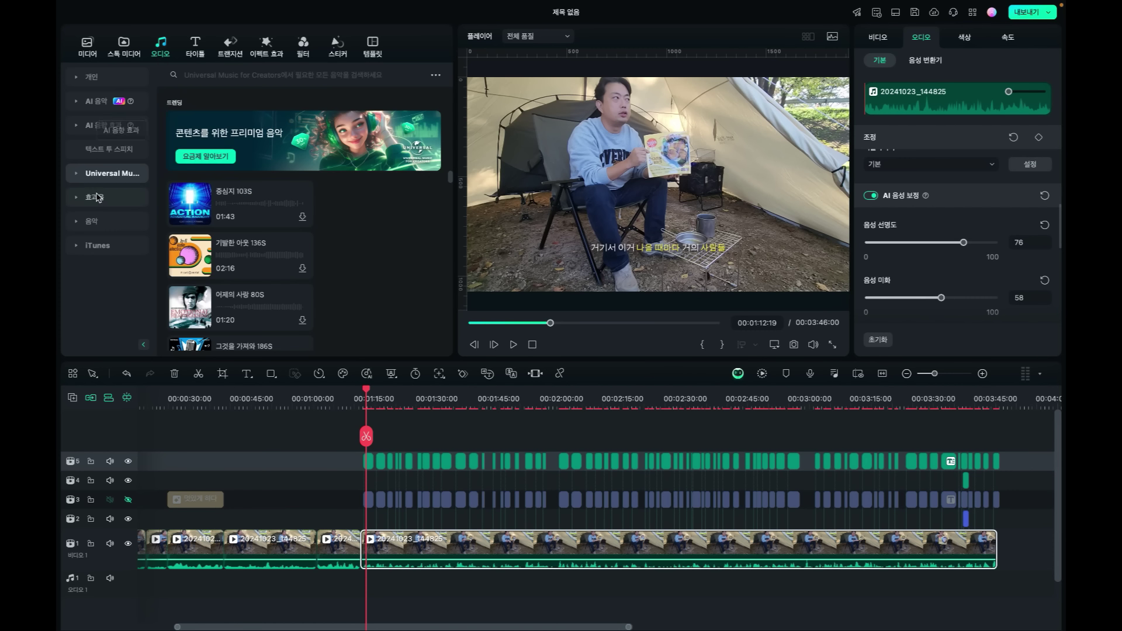
left_click(97, 198)
left_click(96, 198)
left_click(91, 223)
left_click(91, 224)
left_click(77, 226)
scroll(105, 259, "down", 2)
left_click(107, 196)
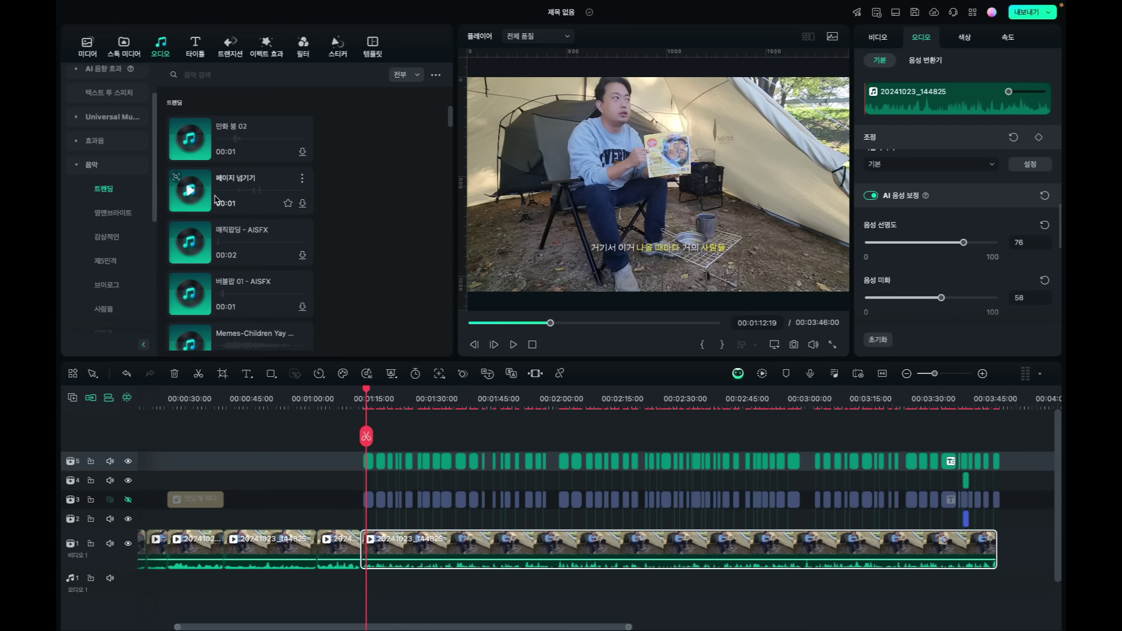
left_click(80, 165)
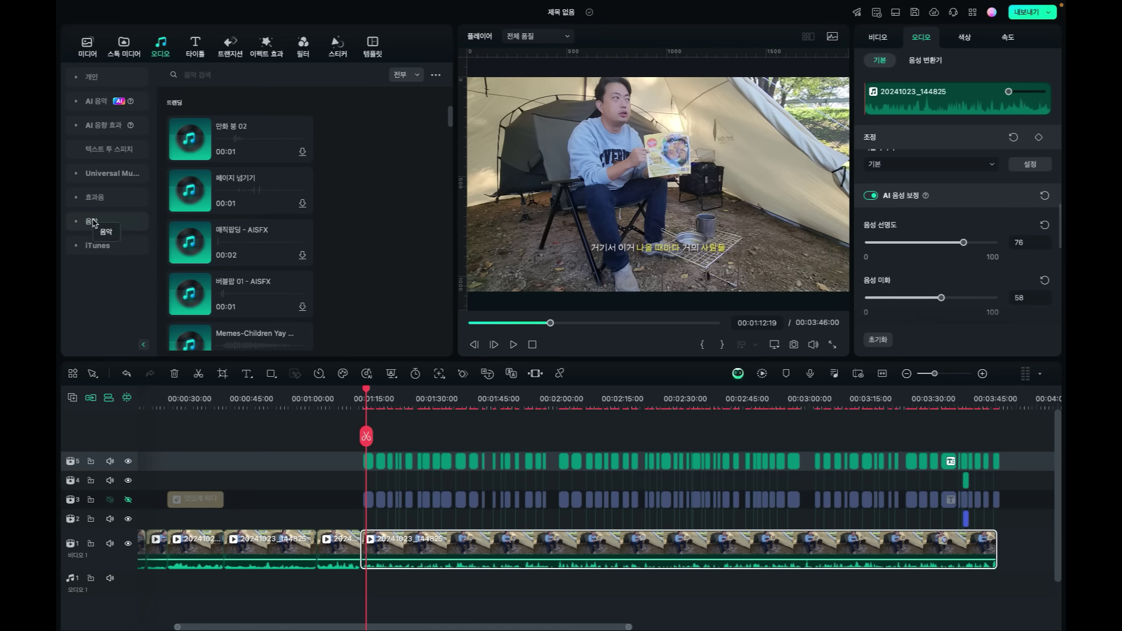
Step: Examine the previously generated AI 음악 tracks and the downloaded AI music, ending in its generation tool (도구)
left_click(100, 108)
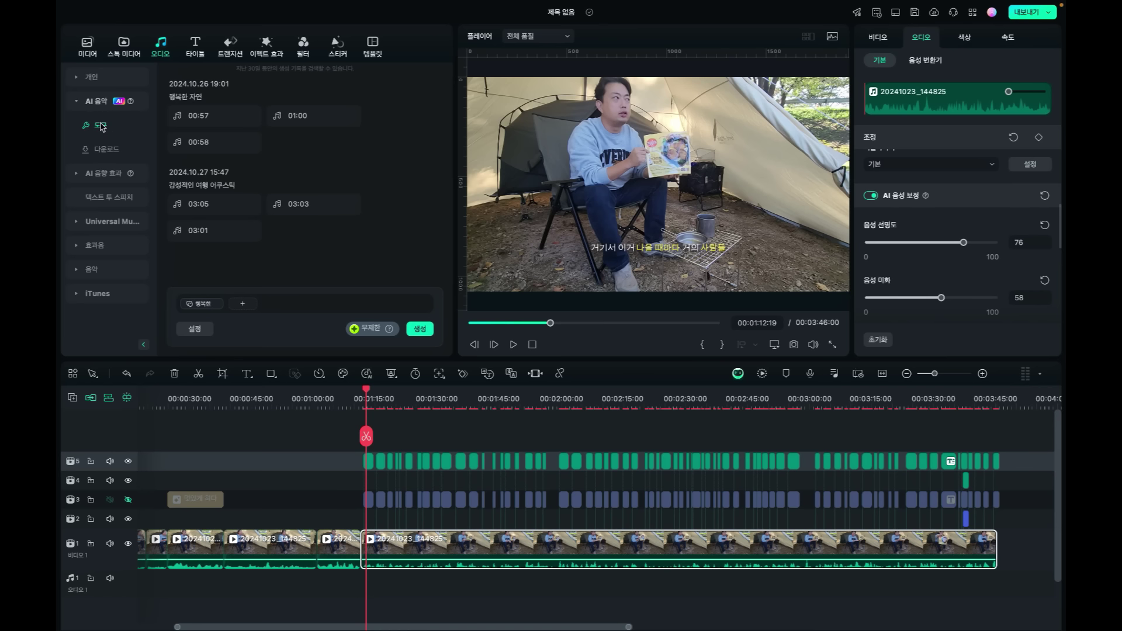
left_click(106, 149)
left_click(101, 126)
left_click(106, 152)
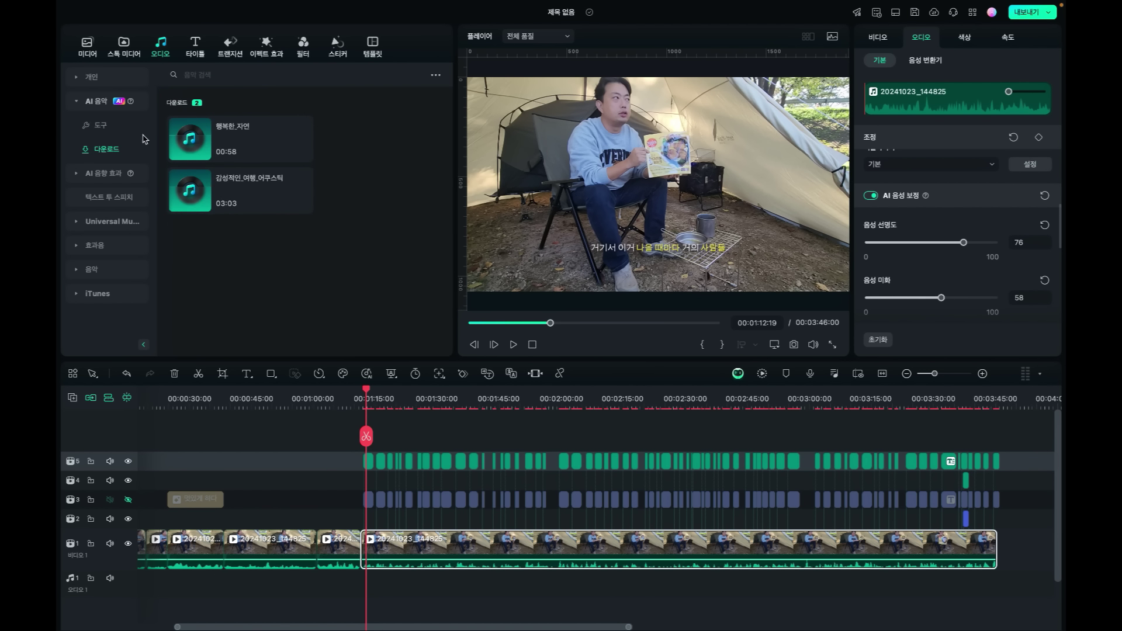
left_click(124, 131)
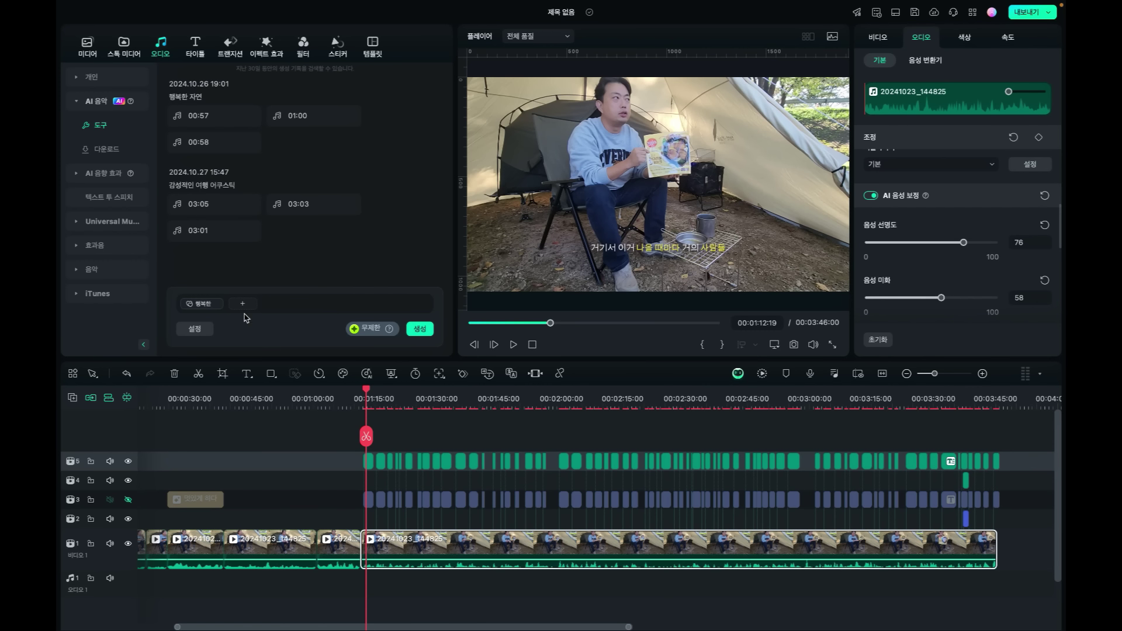
Step: Move the playhead to the start of the long final clip and check the clip's length in its speed settings
left_click(362, 395)
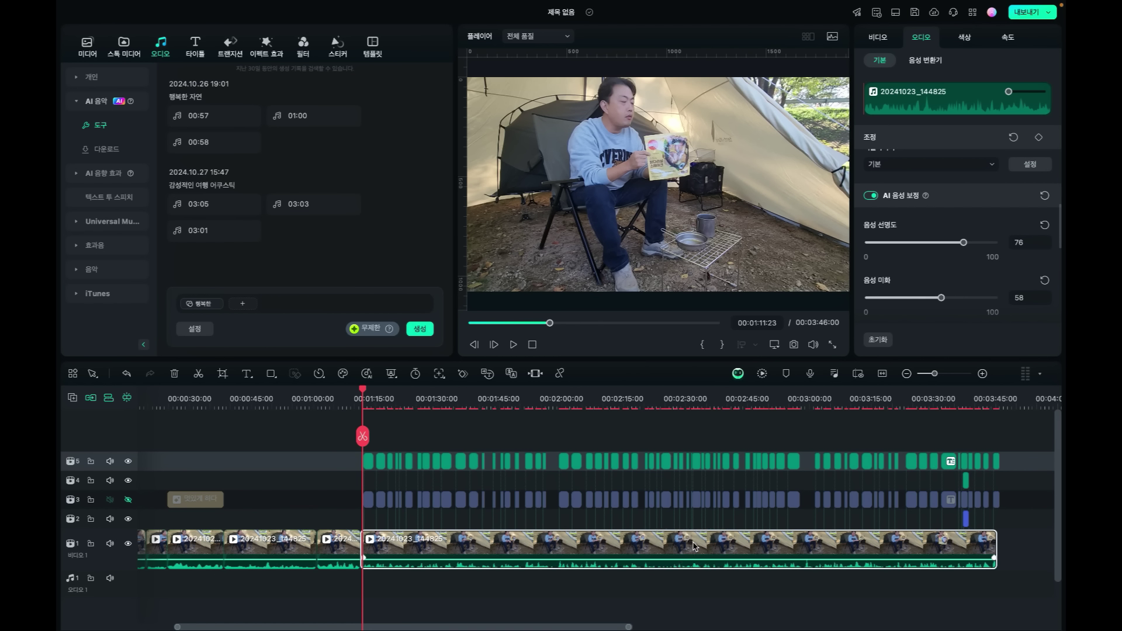
left_click(926, 516)
left_click(1008, 38)
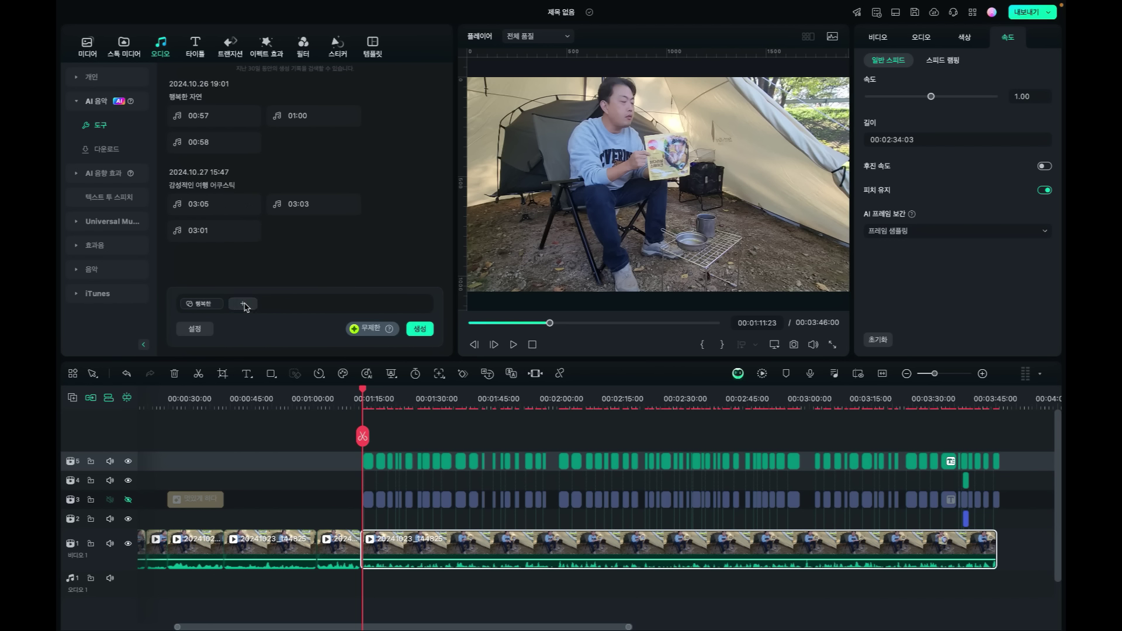
Step: Remove the 행복한 tag from the AI music request, keep its speed at 보통, and increase the playback time and number of generated tracks
left_click(223, 298)
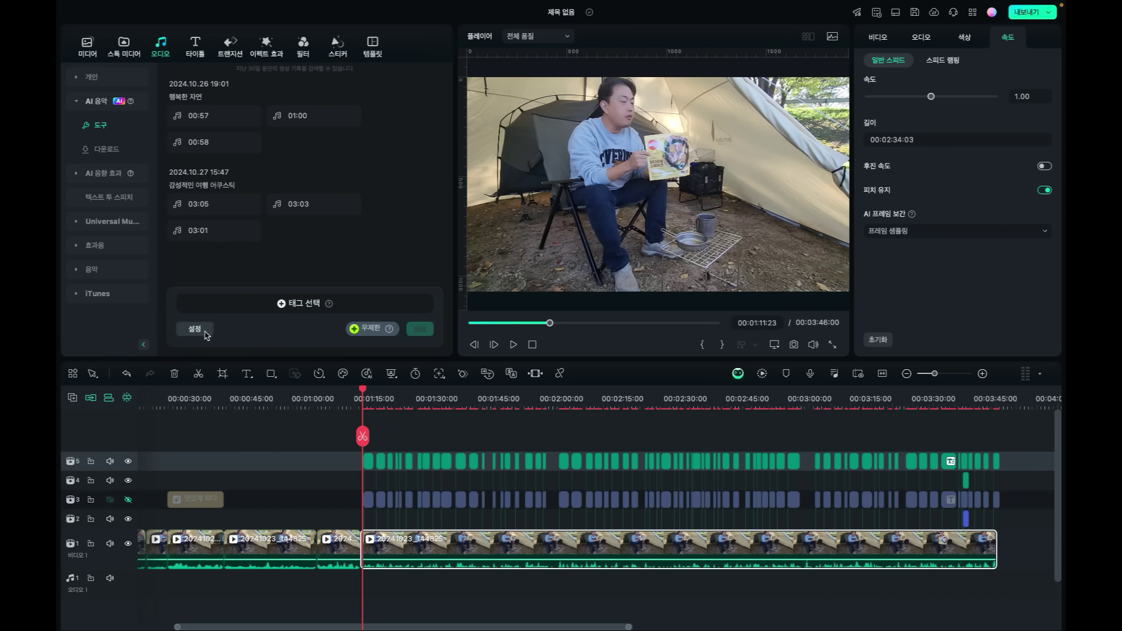
left_click(195, 330)
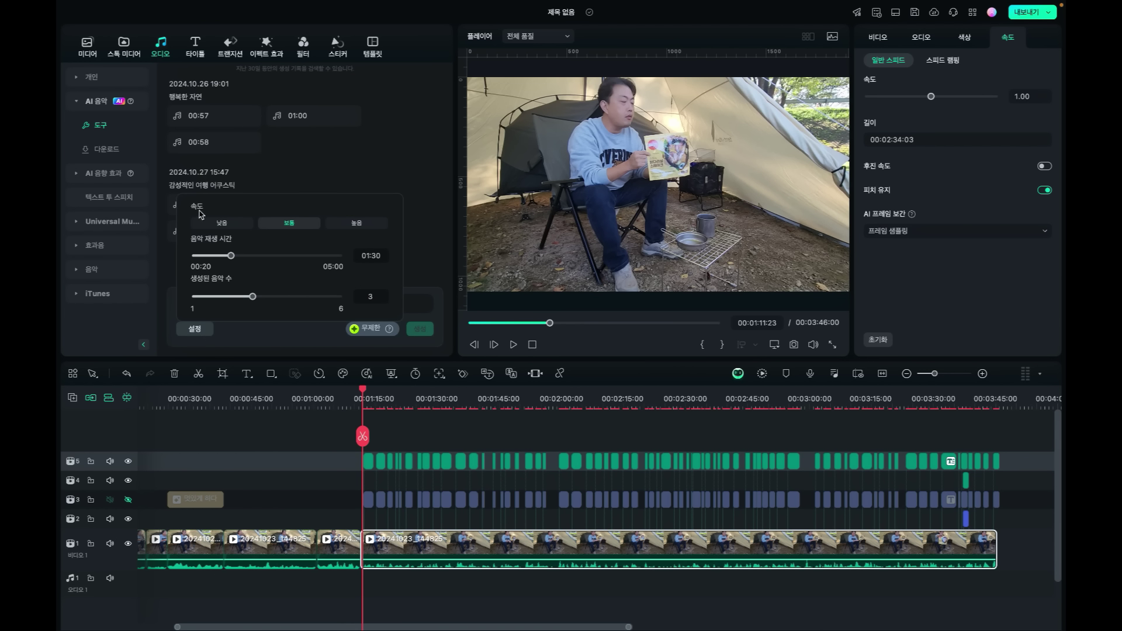
left_click(232, 227)
left_click(279, 223)
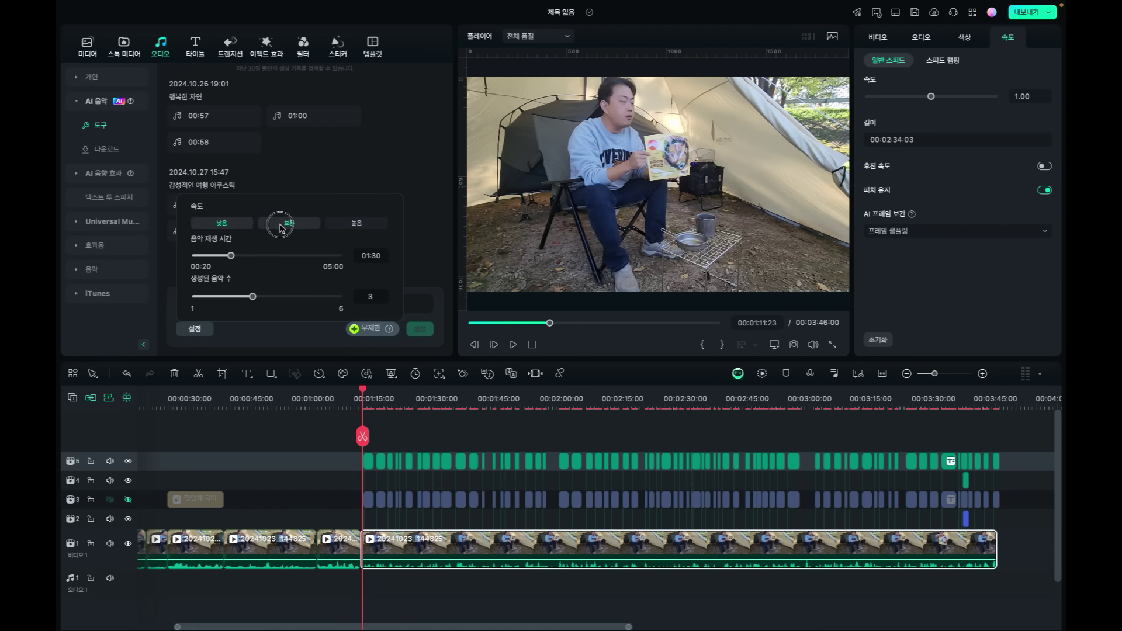
left_click(358, 223)
left_click(302, 222)
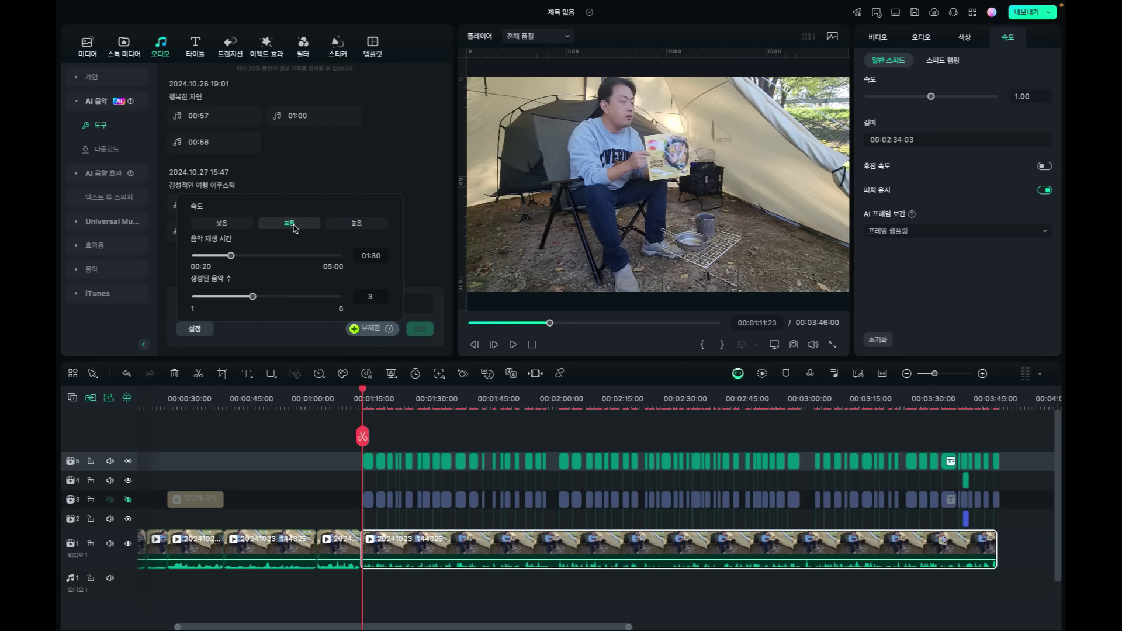
left_click_drag(231, 256, 267, 262)
mouse_move(254, 300)
left_mouse_down()
mouse_move(286, 299)
mouse_move(266, 304)
left_mouse_up()
mouse_move(385, 333)
left_click(196, 328)
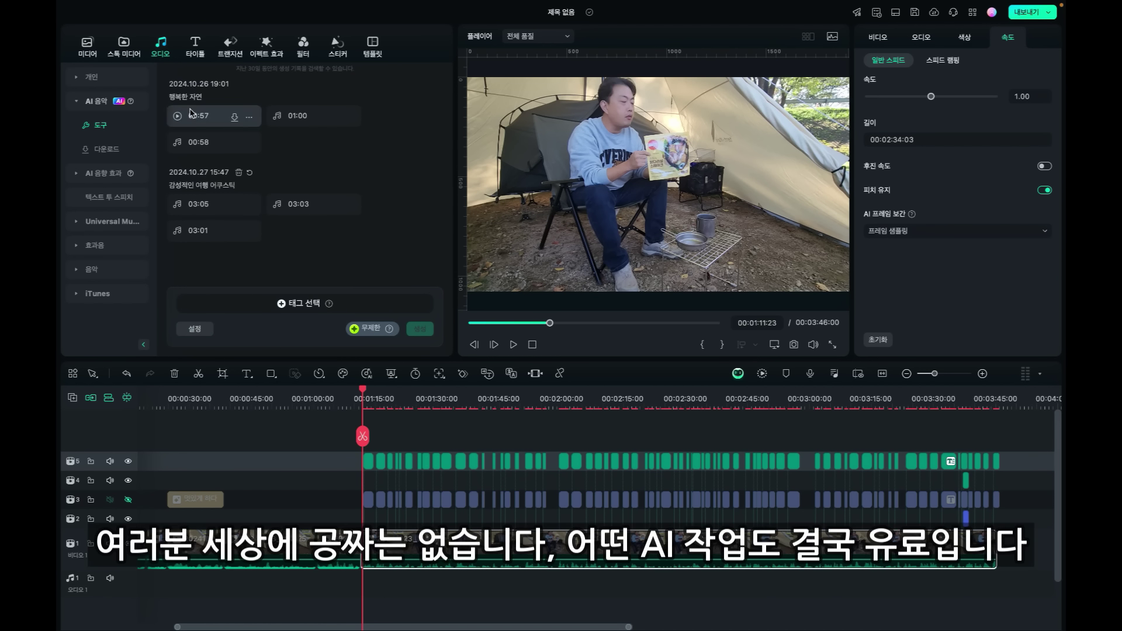
Step: Add the mood tag 매력적인 and the theme tag 요리 to the AI music request
left_click(291, 301)
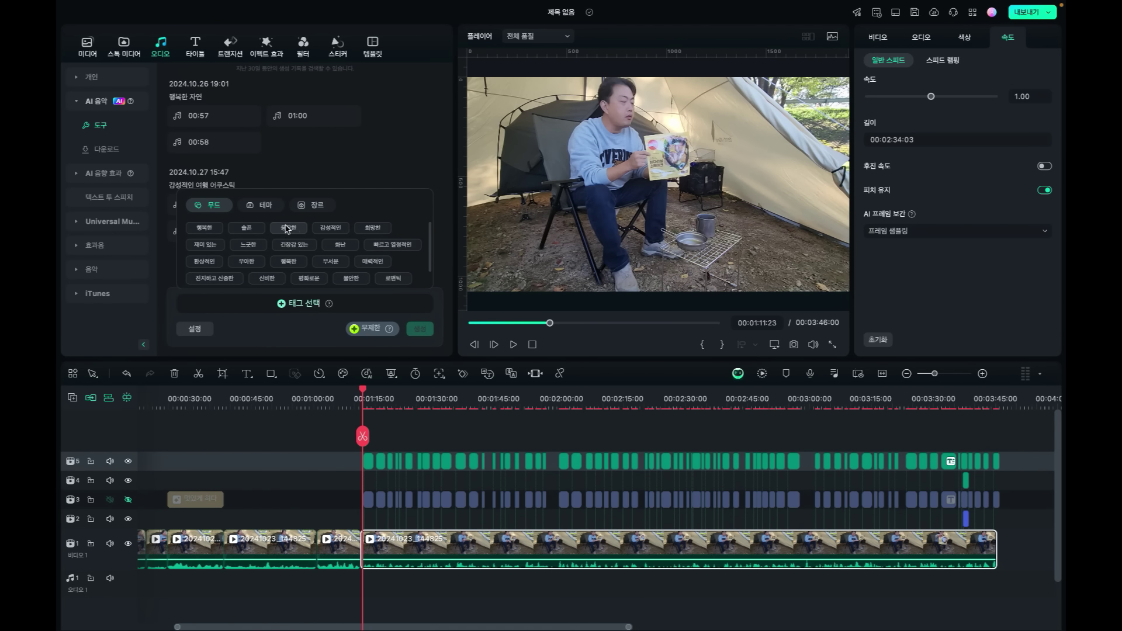
left_click(214, 248)
scroll(343, 254, "down", 1)
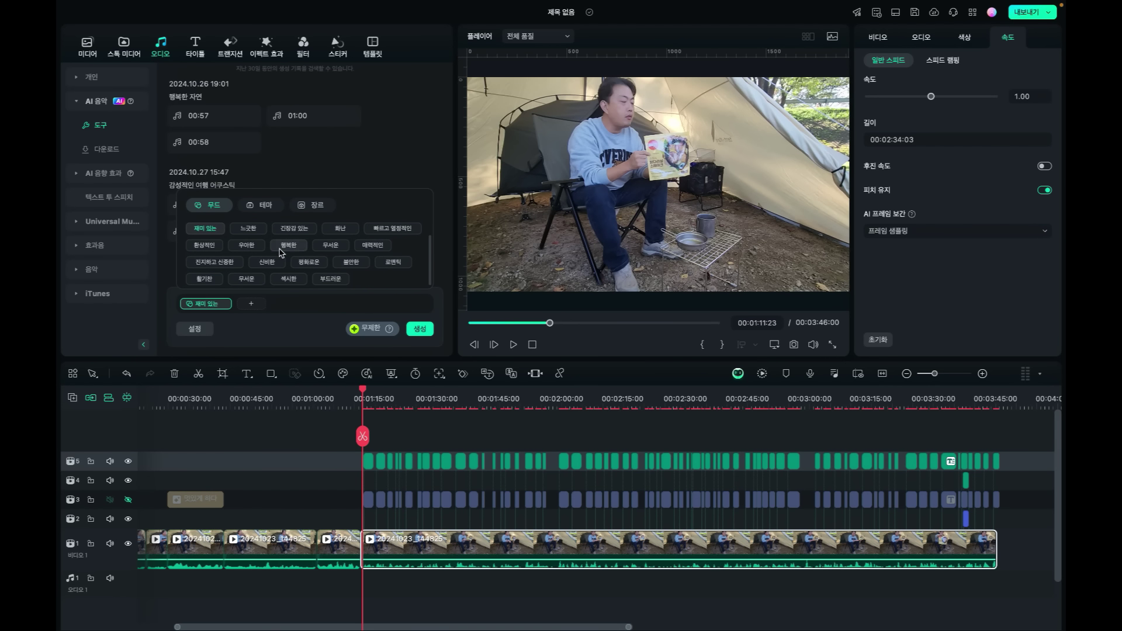
left_click(372, 245)
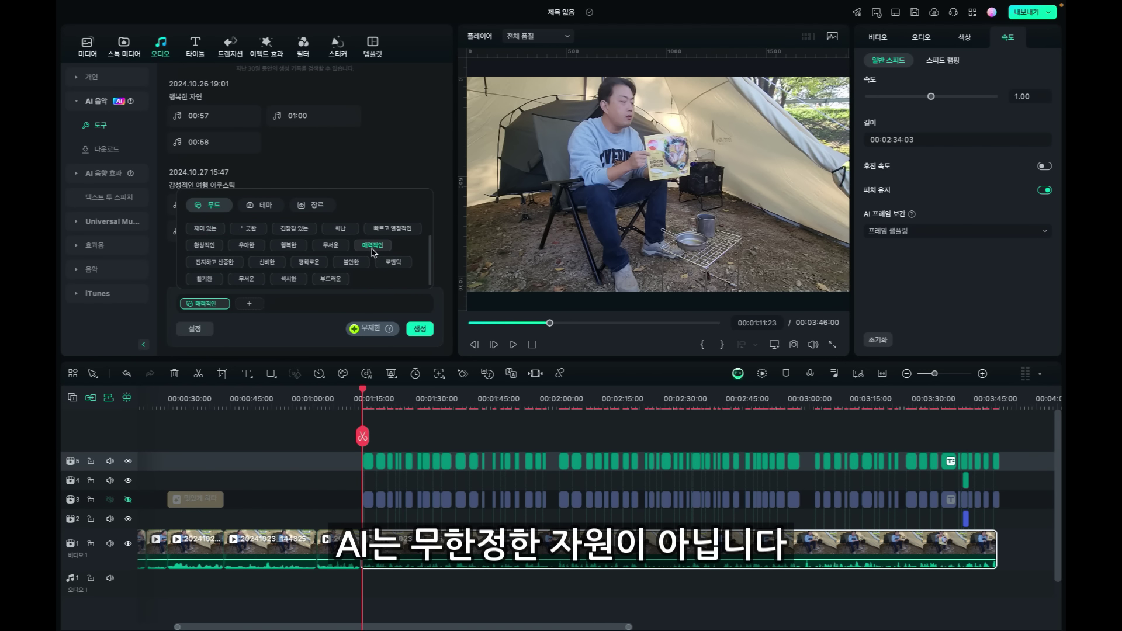
left_click(245, 305)
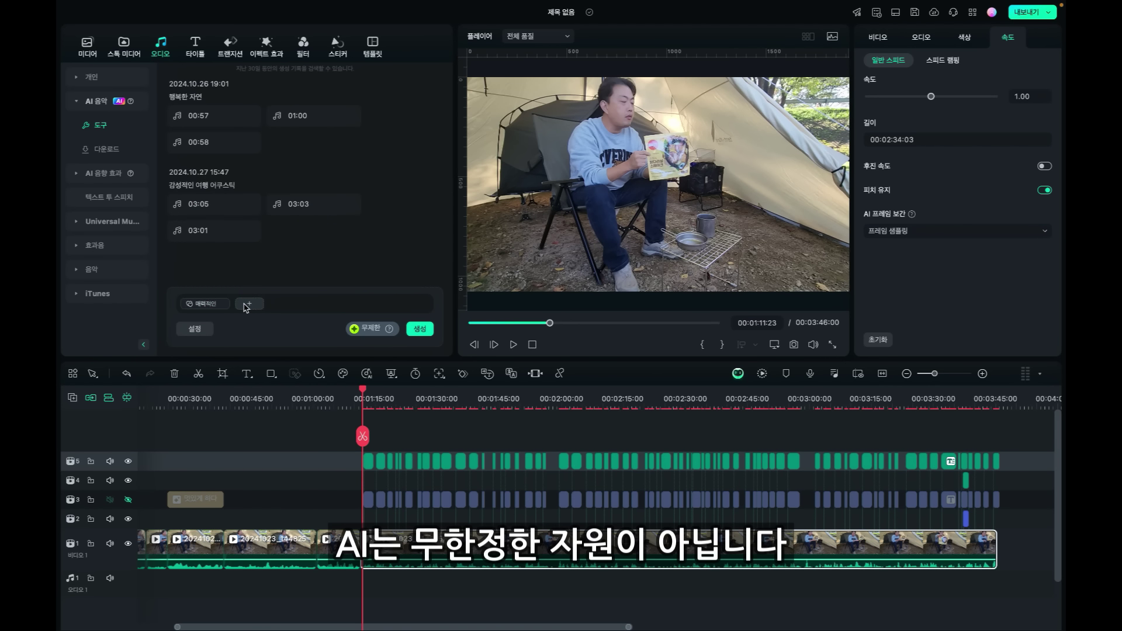
left_click(246, 305)
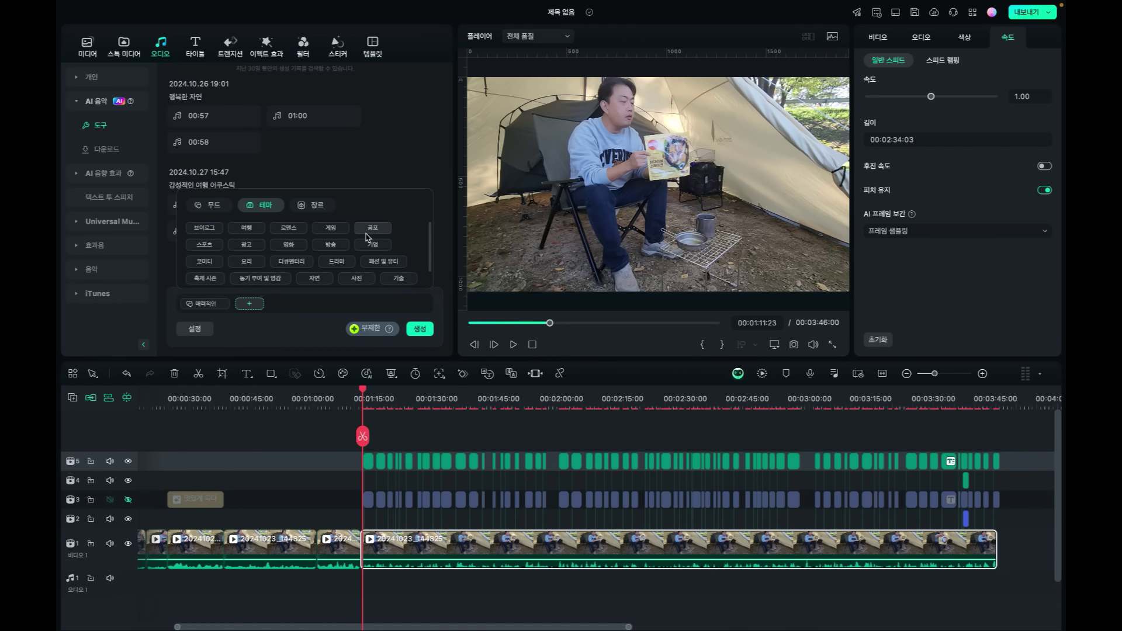
left_click(246, 262)
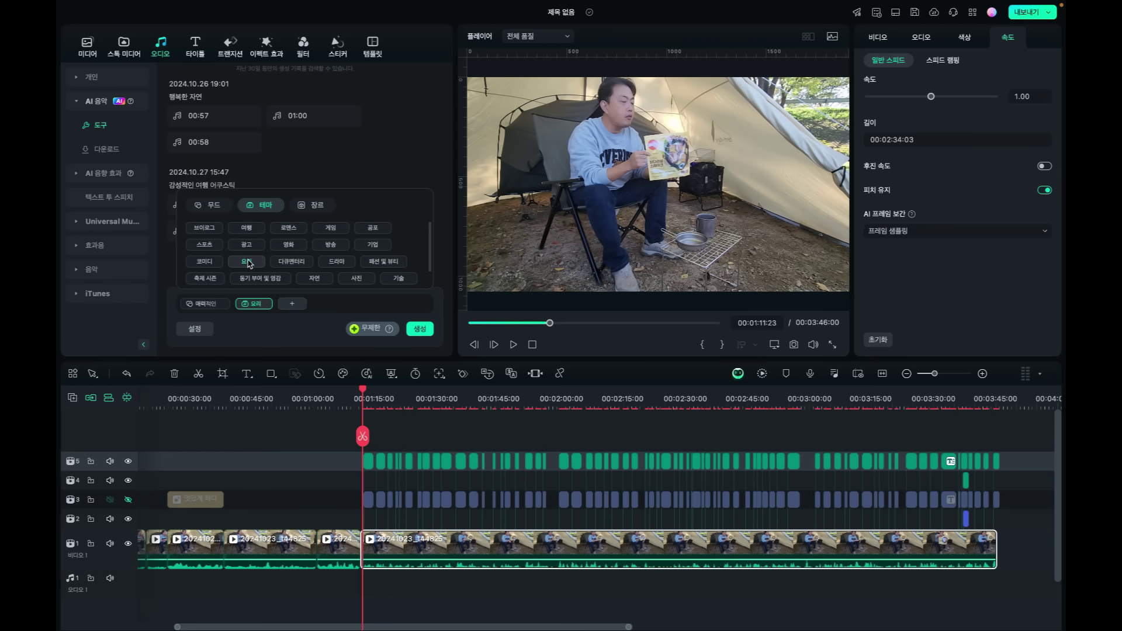
Step: Add the genre tag 비트 to the AI music request and generate the tracks
left_click(293, 305)
left_click(293, 305)
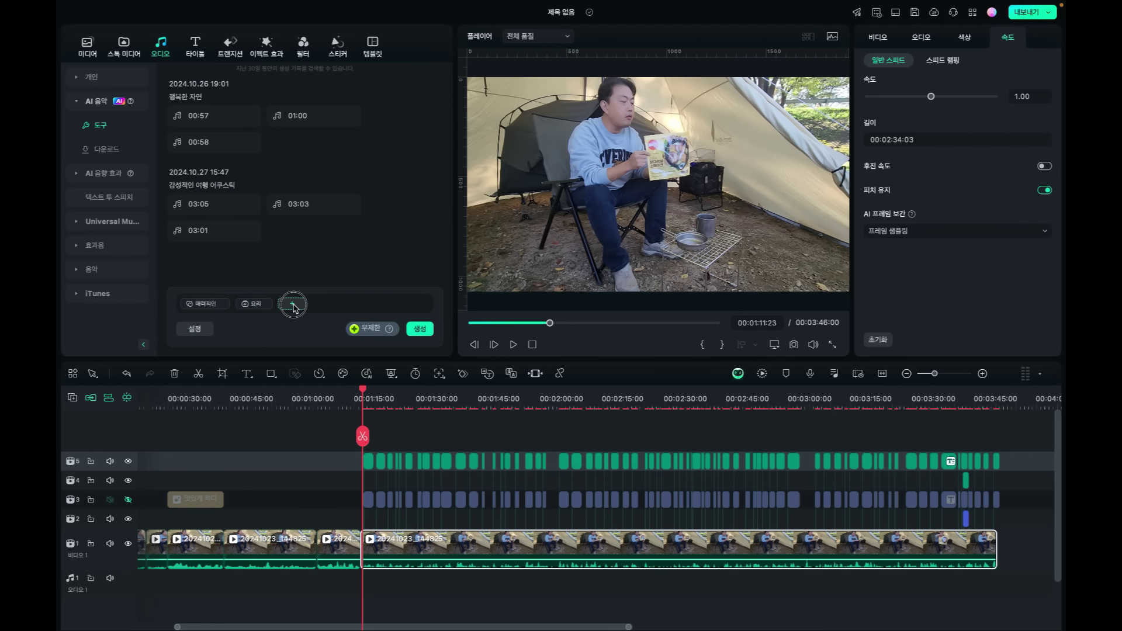
scroll(208, 230, "down", 1)
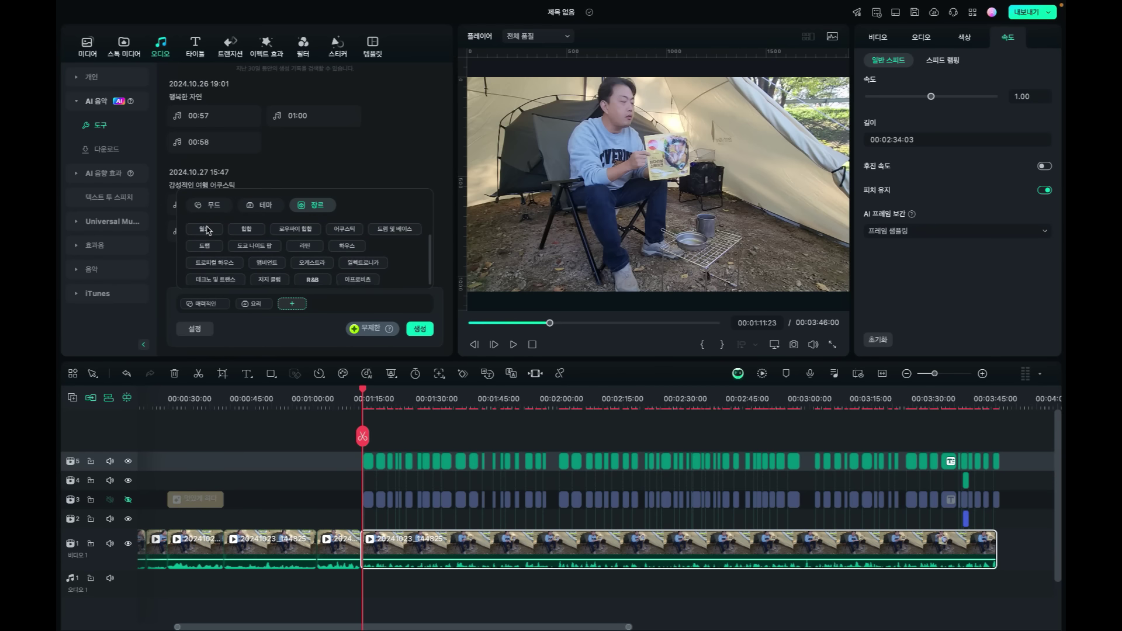
scroll(207, 229, "up", 1)
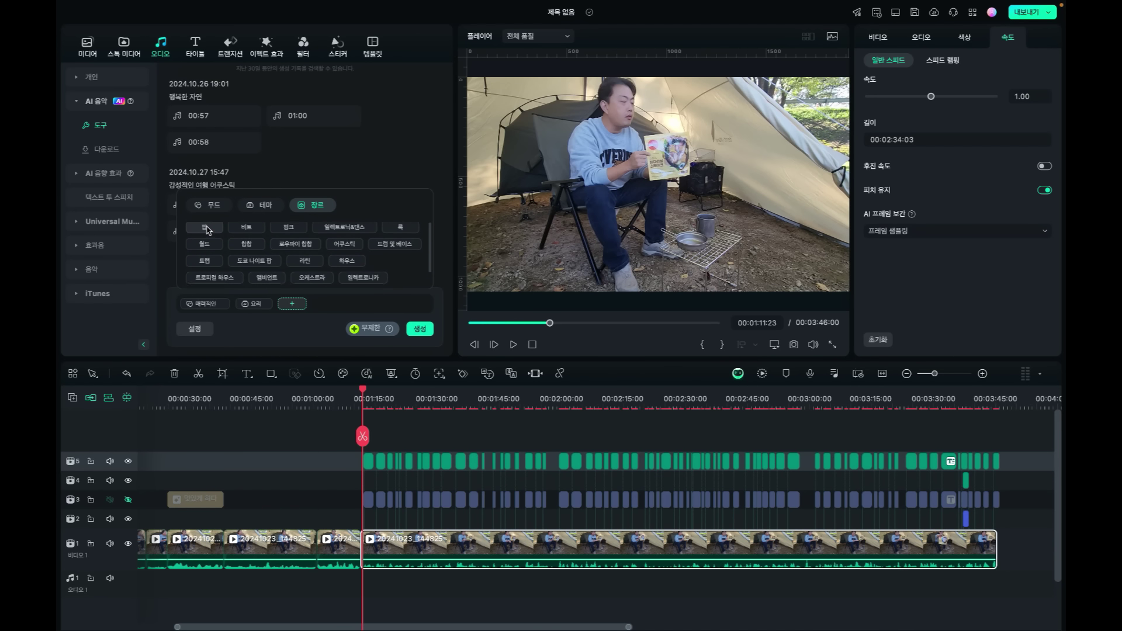
scroll(207, 230, "down", 1)
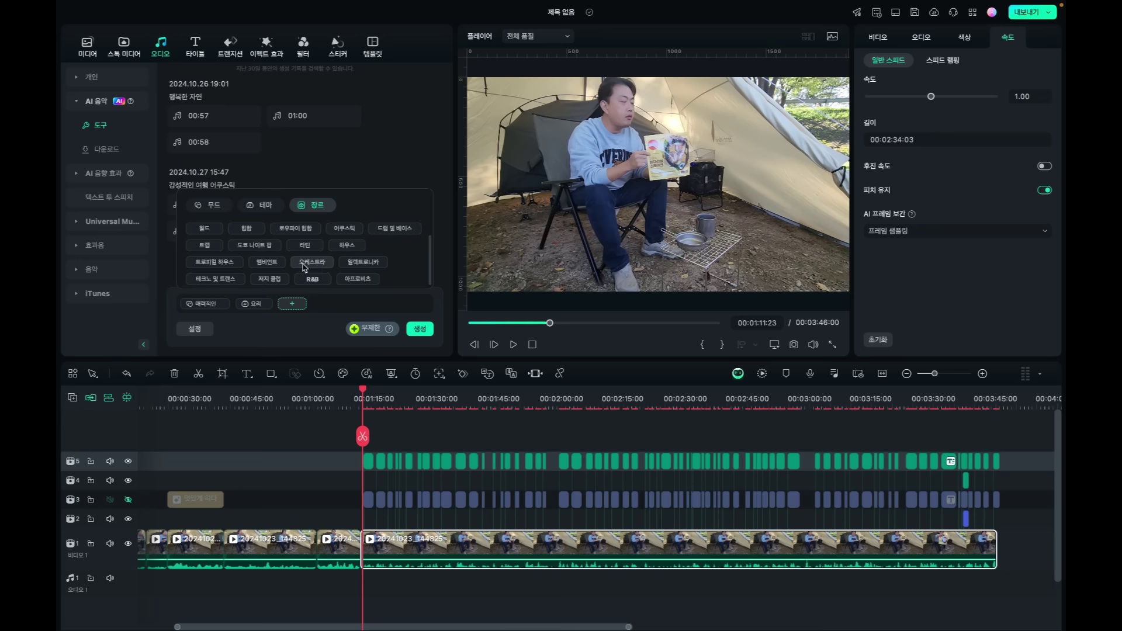
scroll(258, 261, "up", 1)
left_click(246, 227)
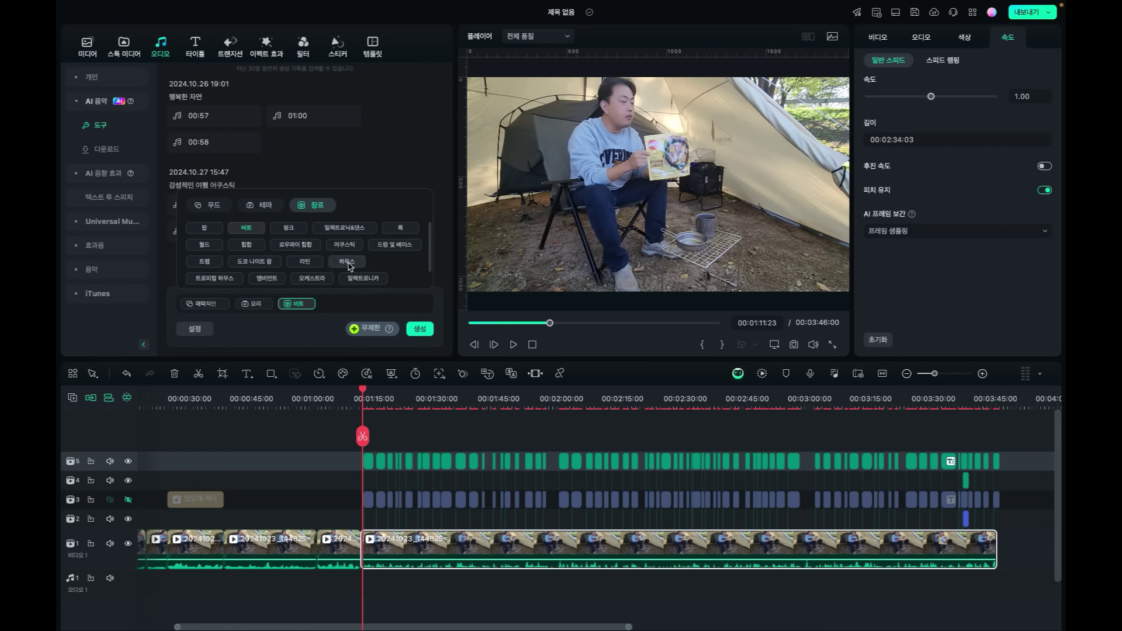
scroll(349, 266, "down", 1)
left_click(420, 329)
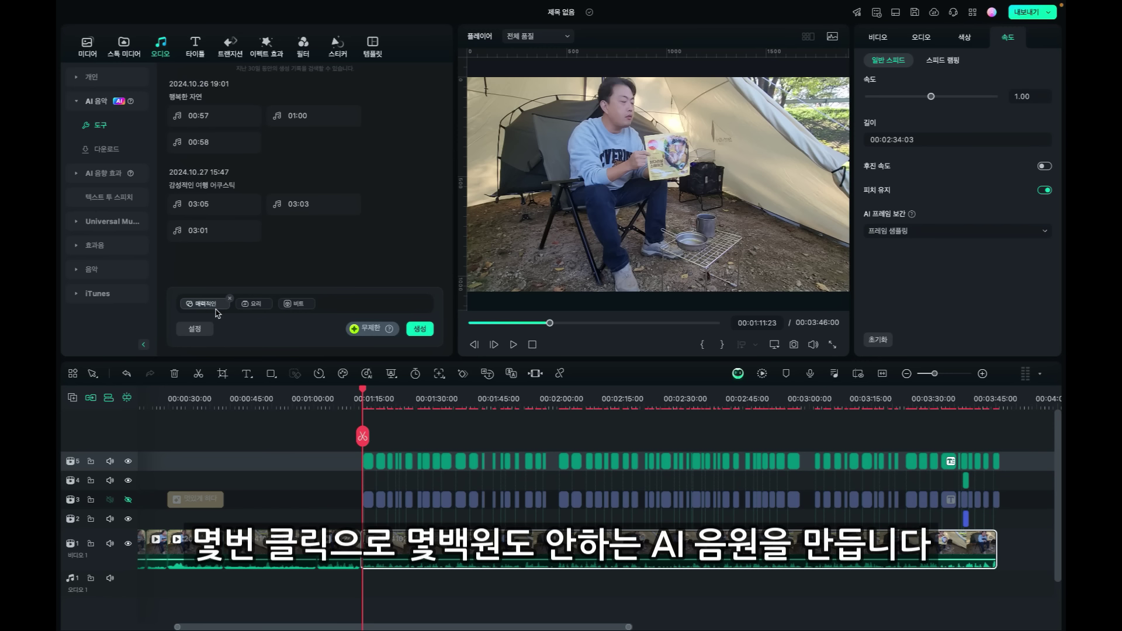
left_click(419, 329)
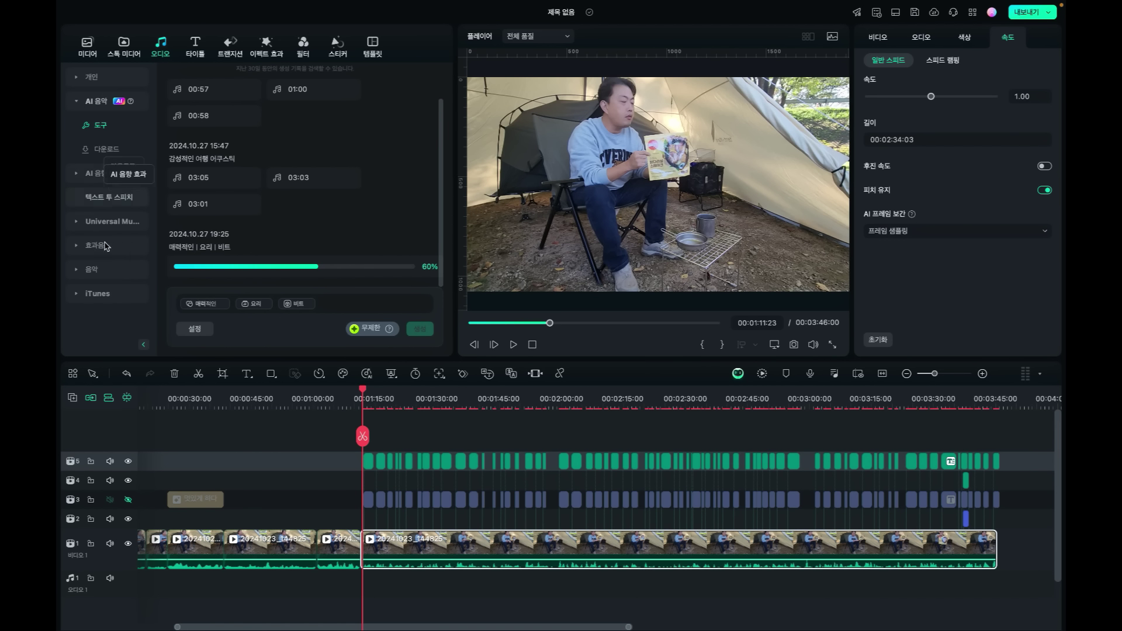
Step: View the AI 음향 효과 generation tool and return to the newest results in the AI 음악 tool
left_click(100, 175)
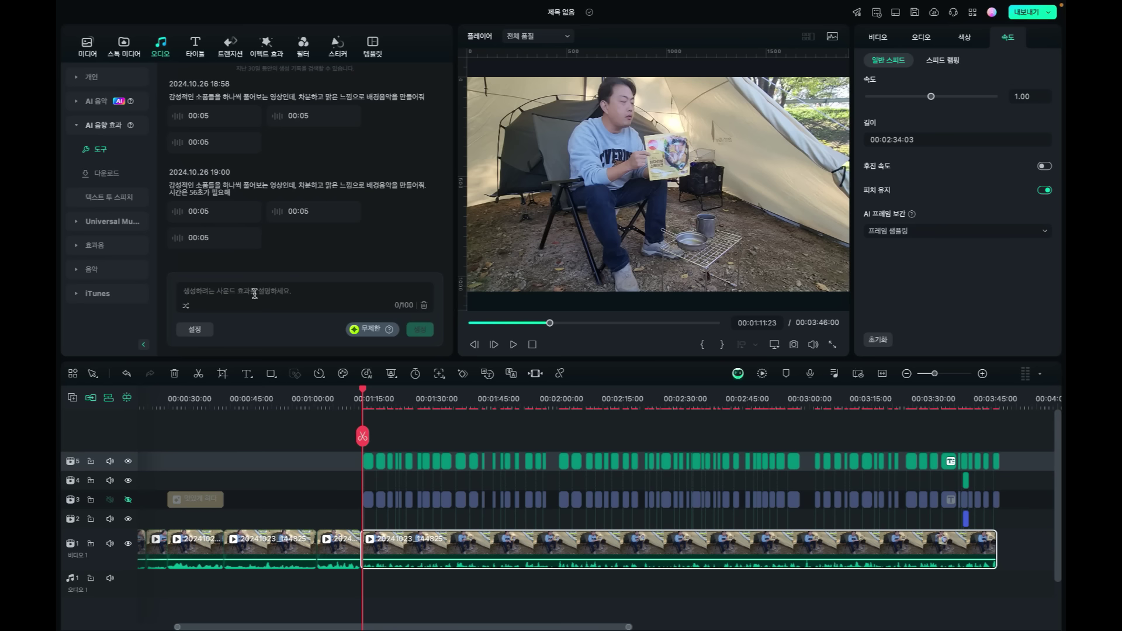
left_click(98, 103)
scroll(251, 237, "down", 2)
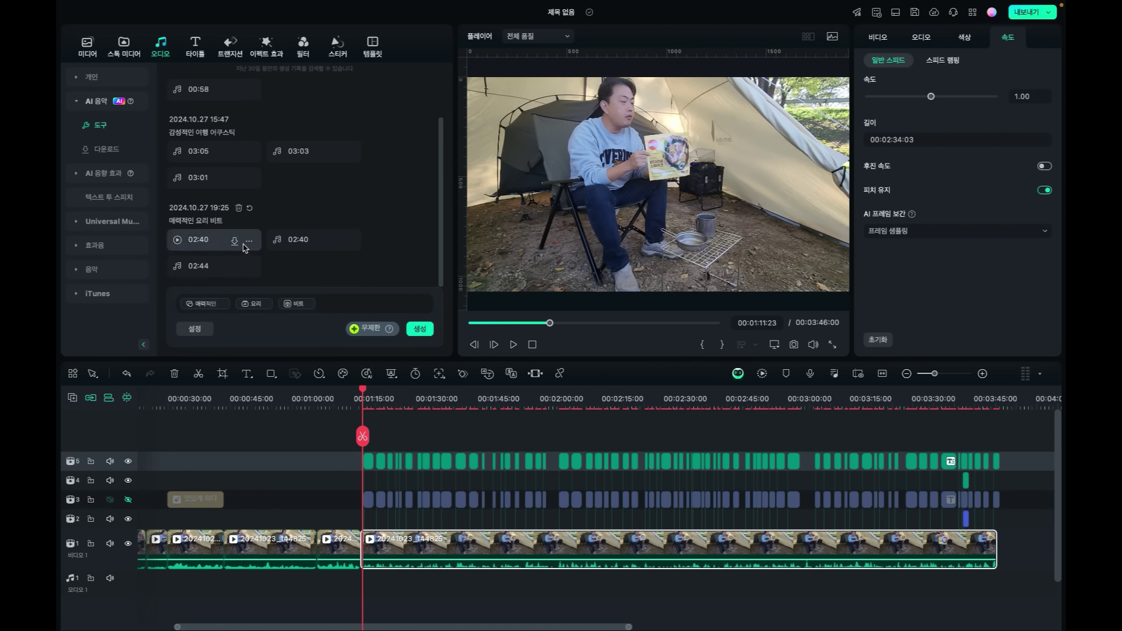
Step: Listen to the three newly generated 매력적인 요리 비트 tracks and replay the second one
left_click(177, 240)
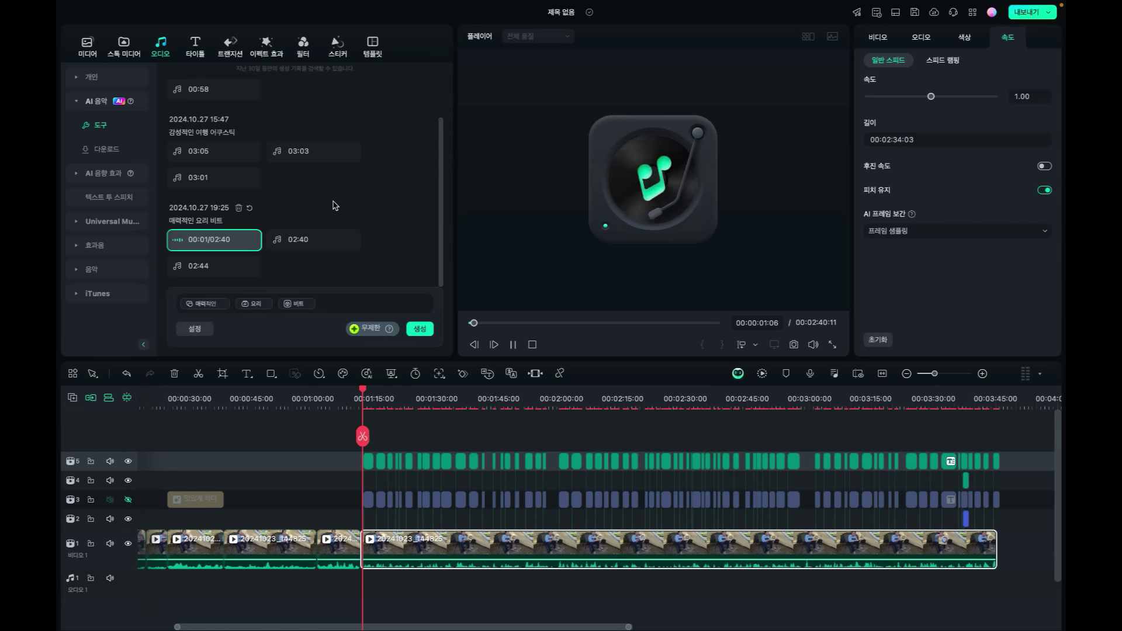
left_click(277, 244)
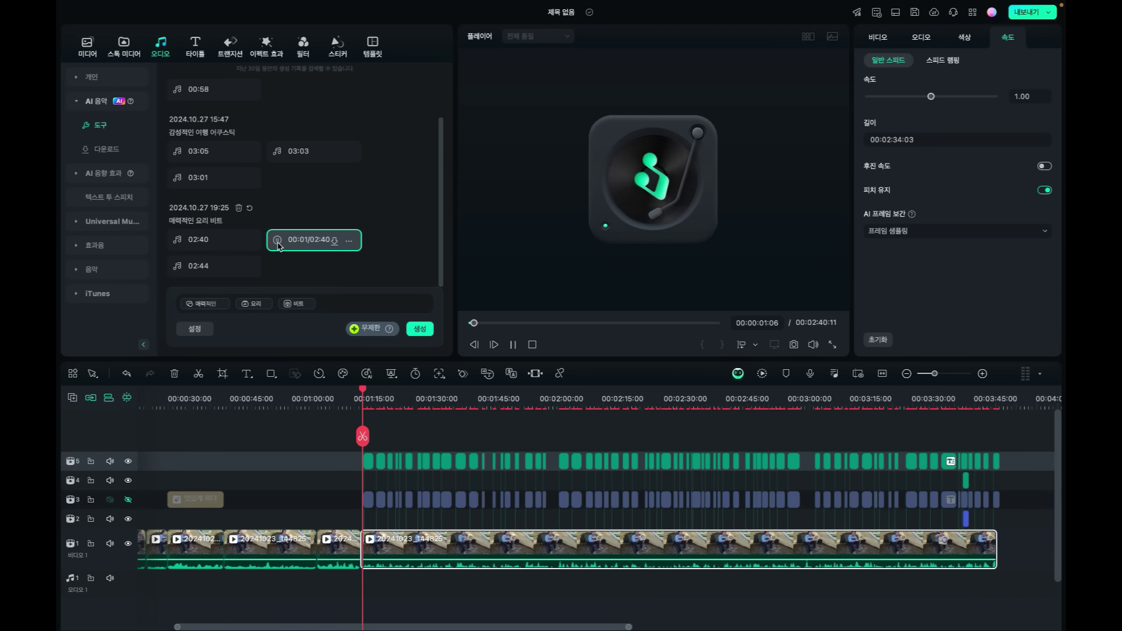
mouse_move(178, 270)
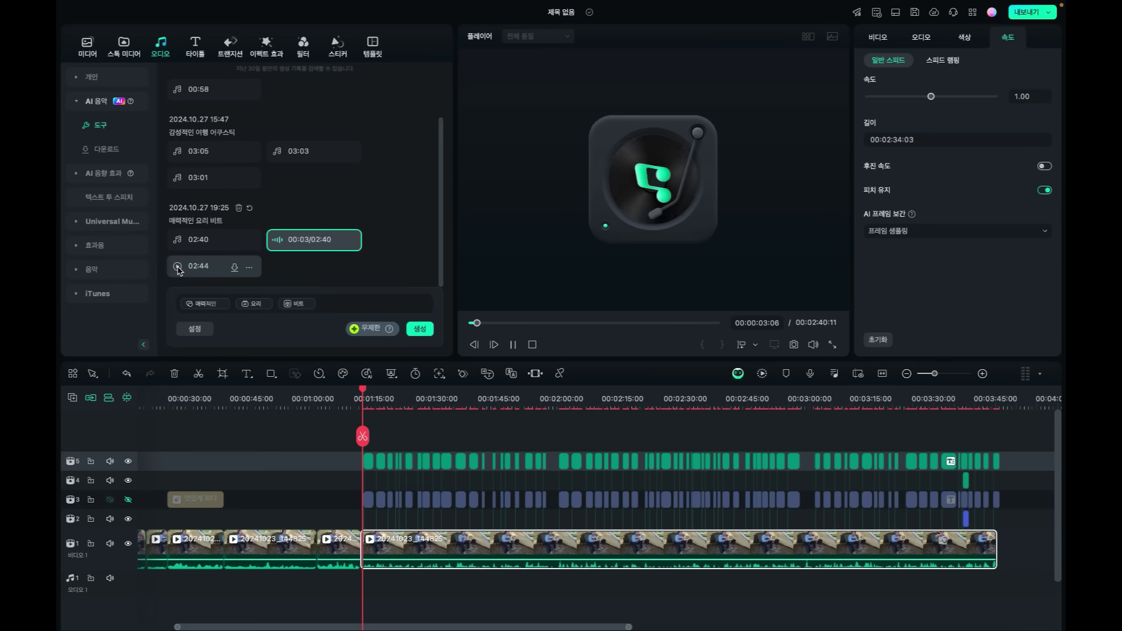
left_click(177, 267)
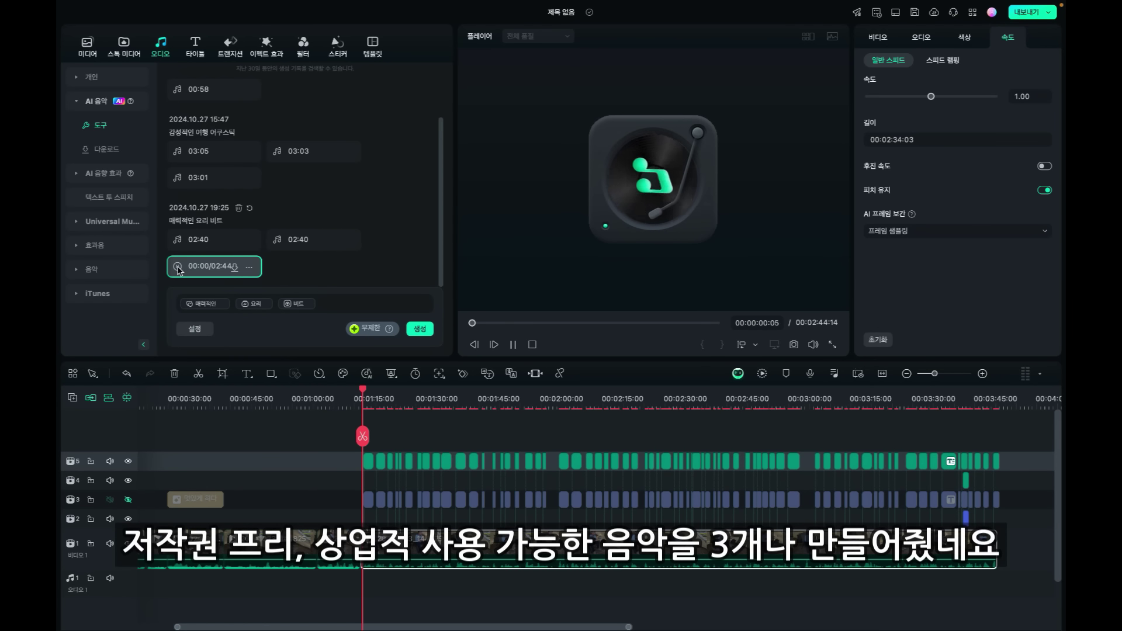
left_click(293, 241)
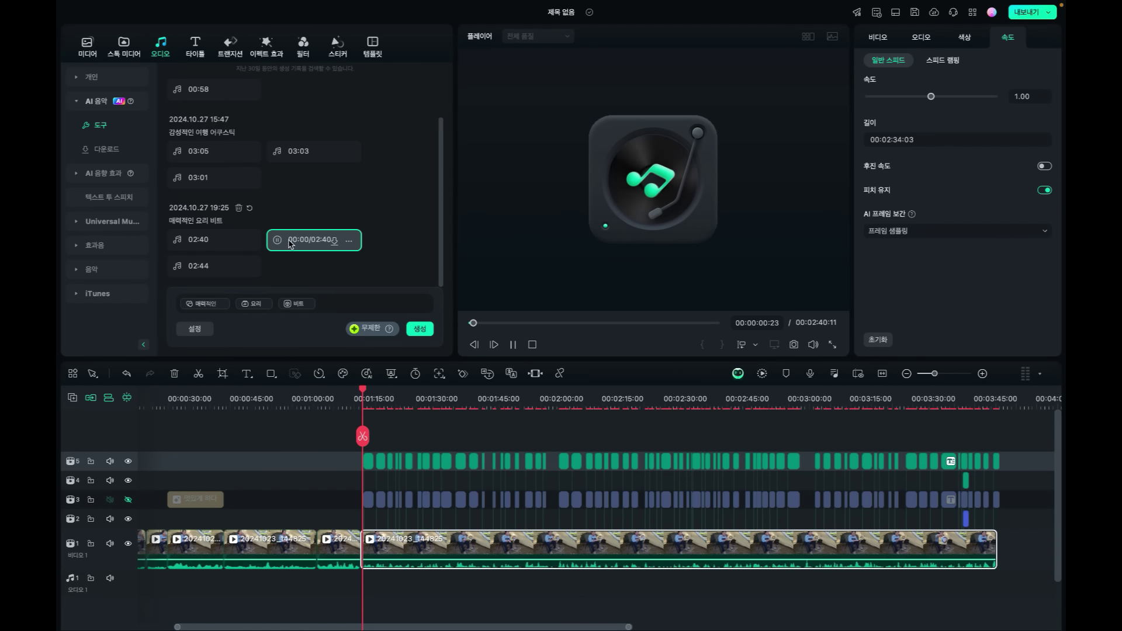
Step: Add the second 매력적인 요리 비트 track to the audio track at the start of the long final clip
mouse_move(350, 244)
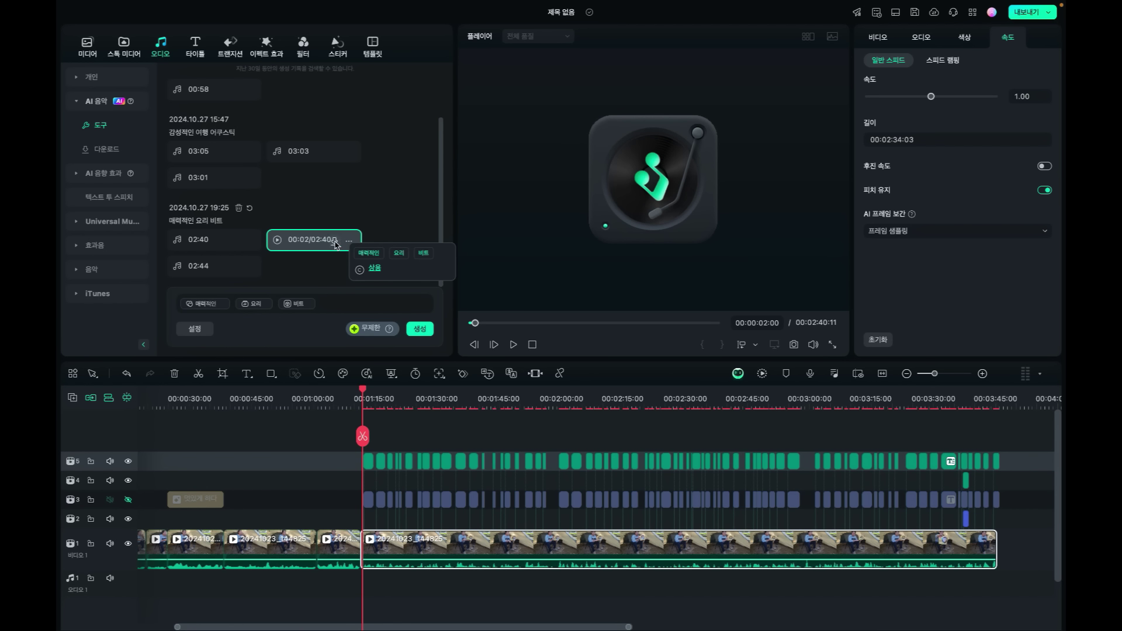
left_click(334, 241)
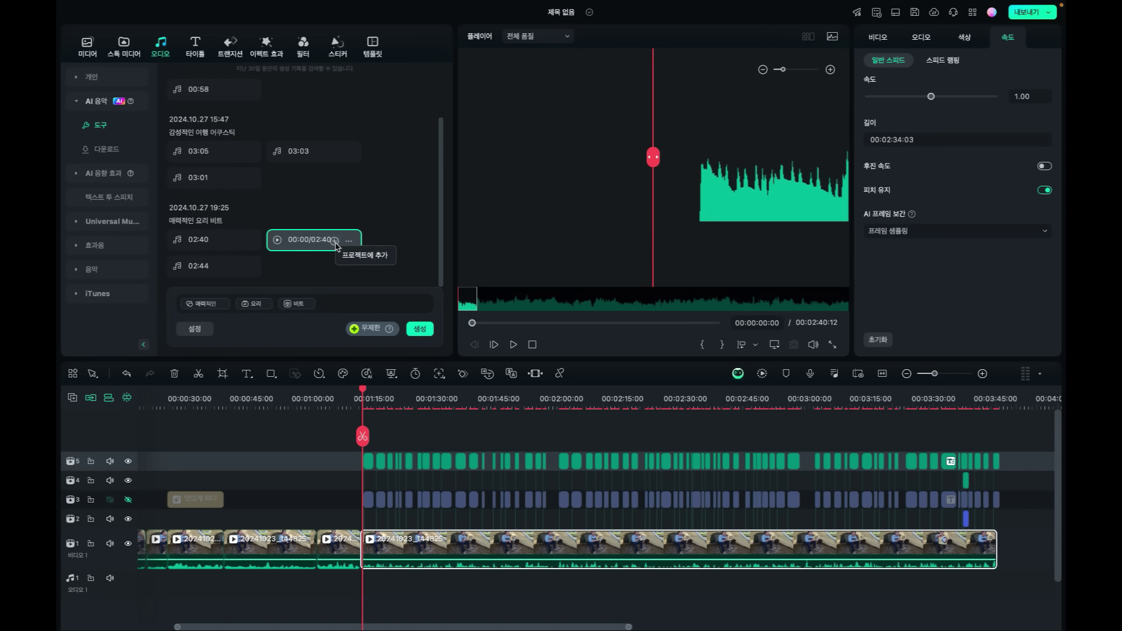
left_click(335, 242)
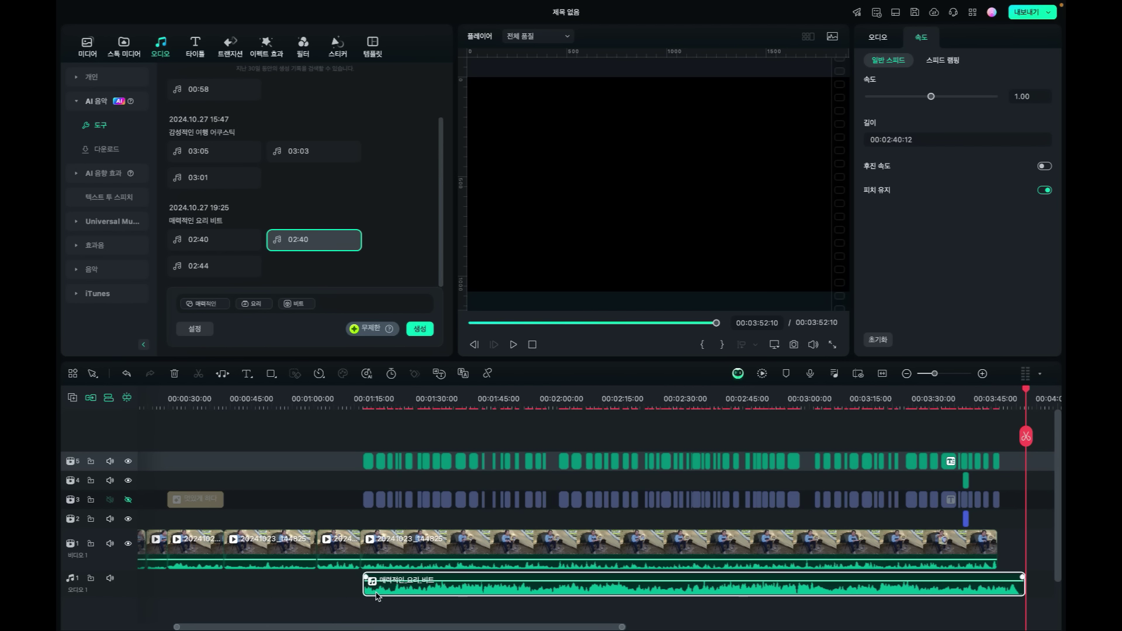
Step: Preview the final clip with the new music from its start and set the music clip's volume to -14.18 dB
left_click(364, 403)
left_click(513, 344)
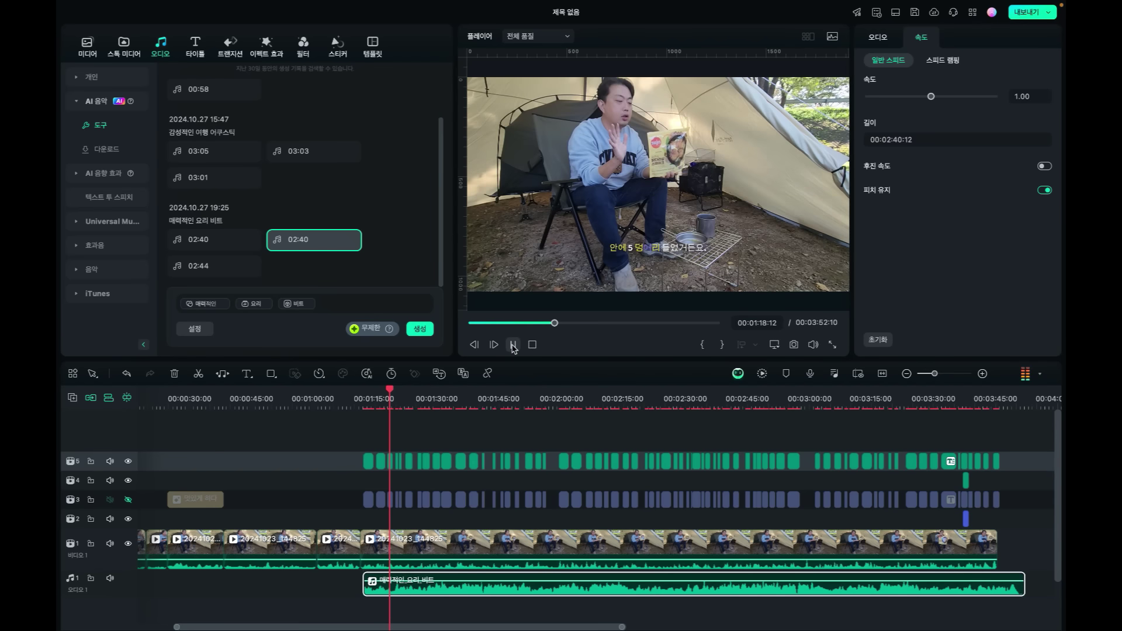
left_click(513, 345)
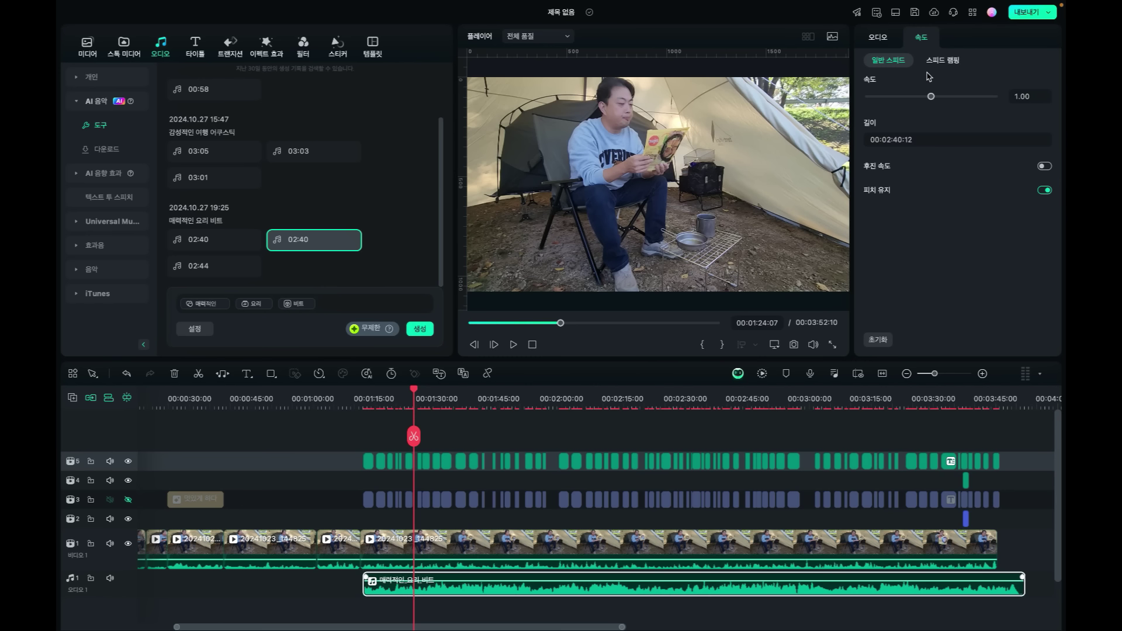
left_click(877, 37)
left_click_drag(962, 208, 961, 213)
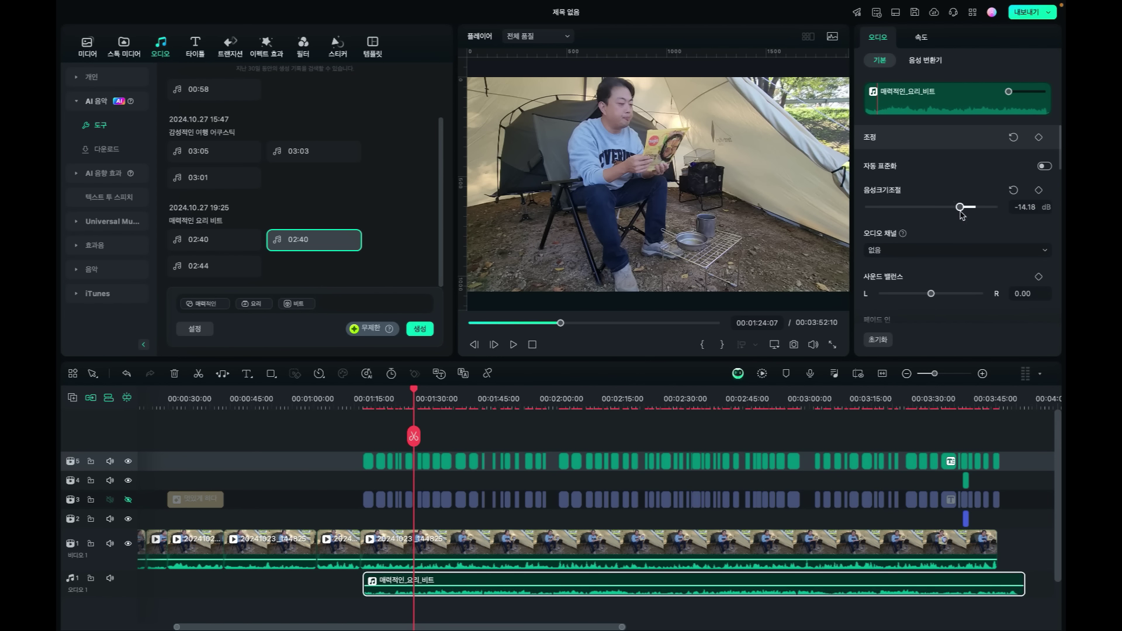
Step: Open the export settings and examine the 소셜 미디어, 장치 and 로컬 export options
left_click(1030, 16)
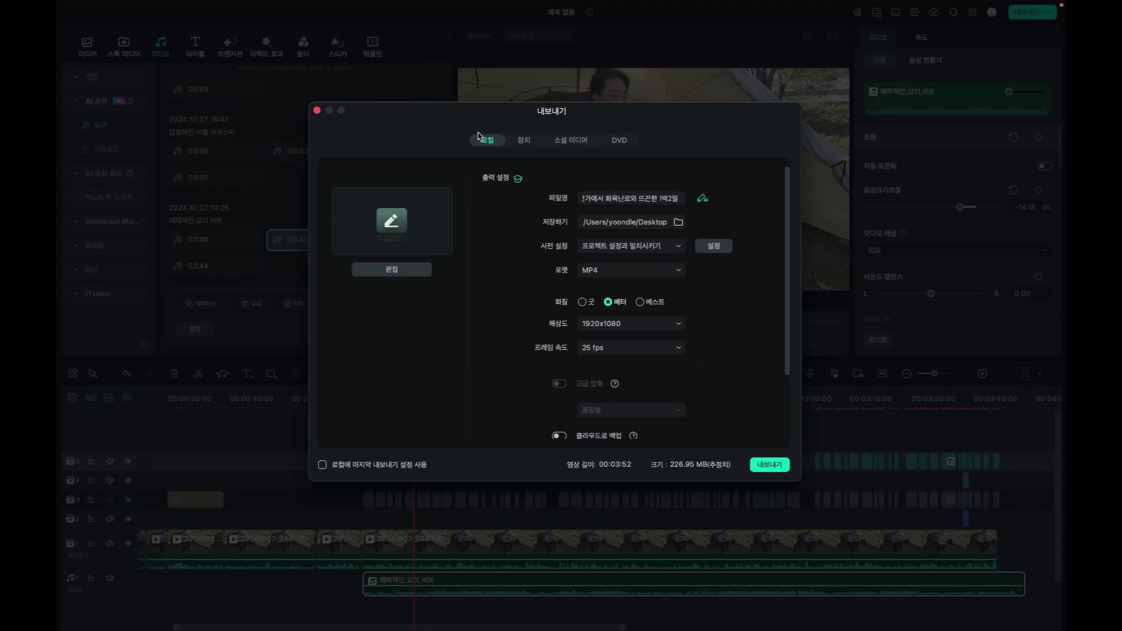
left_click(566, 141)
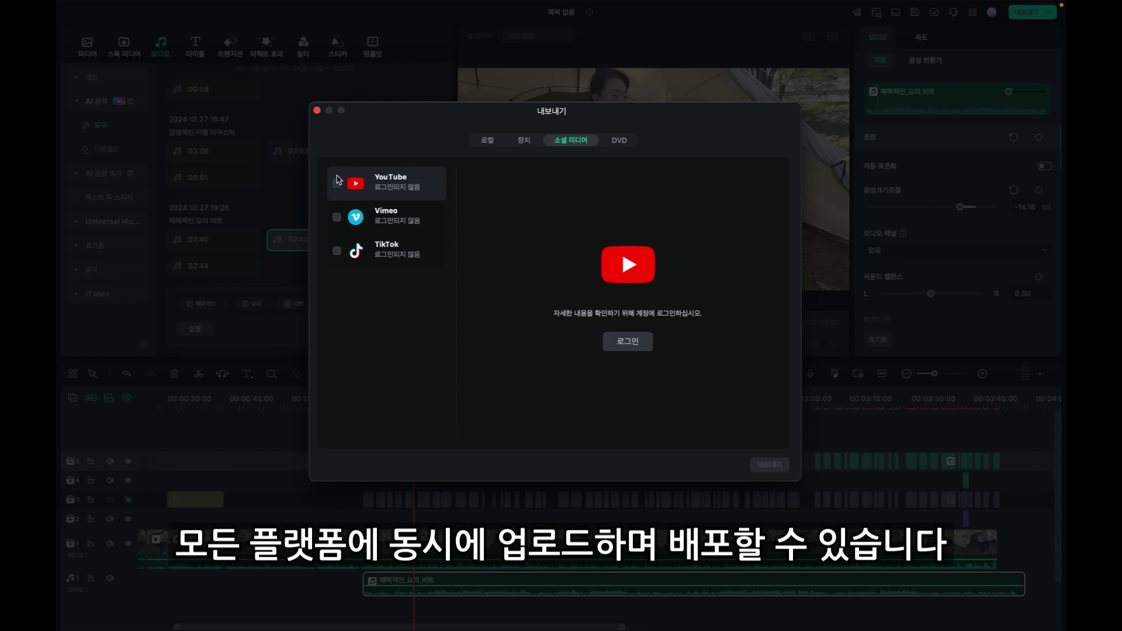
left_click(524, 142)
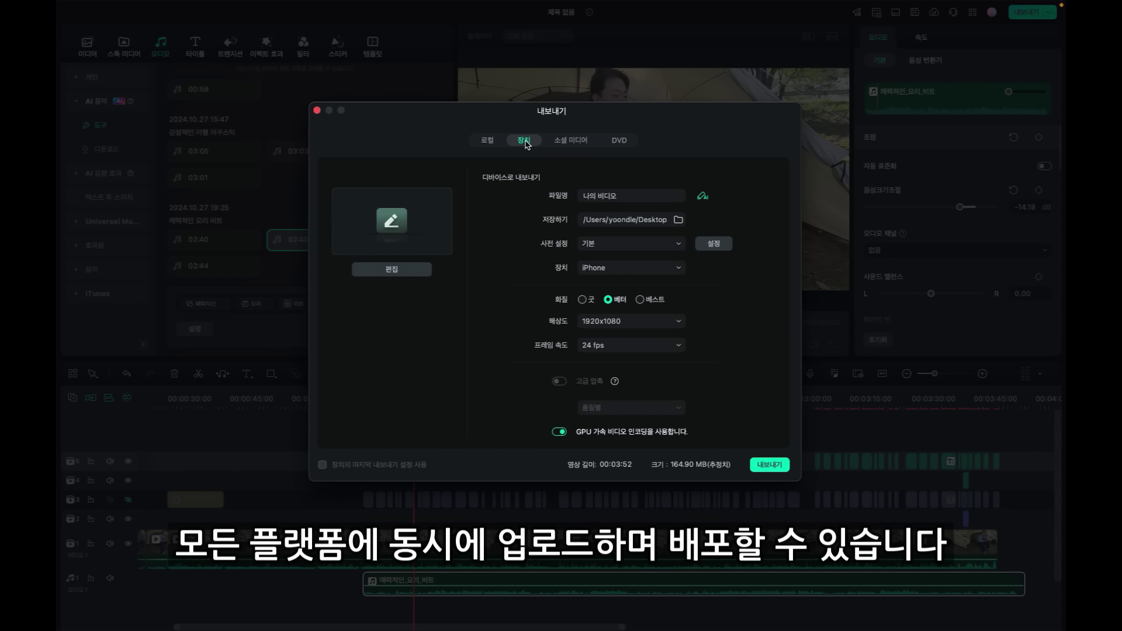
left_click(488, 141)
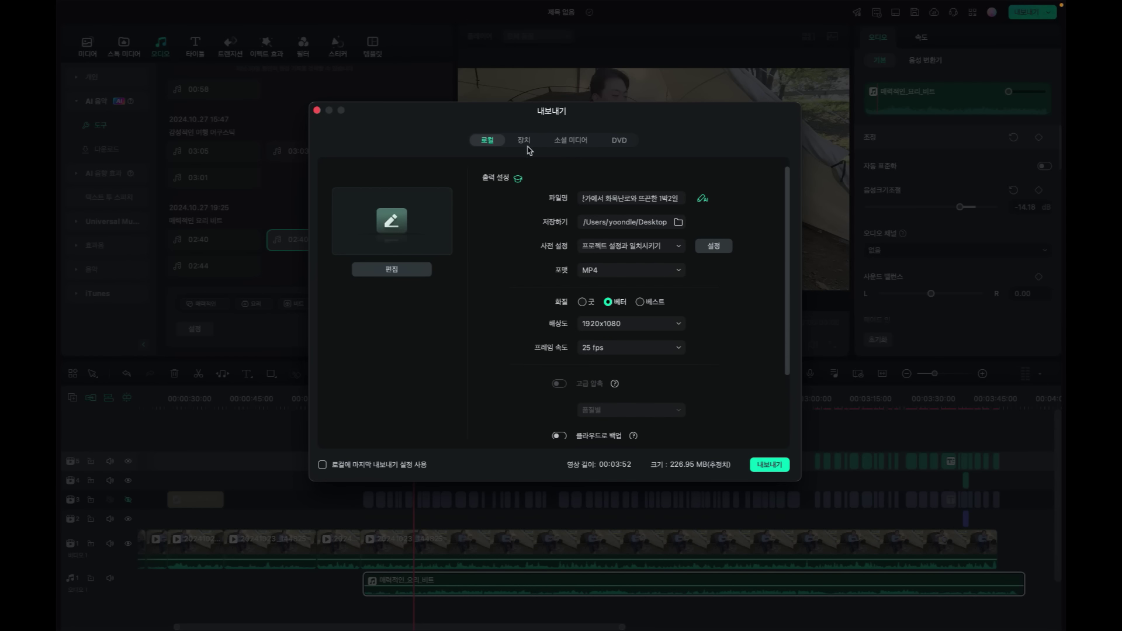
Step: Try 베스트 quality and 4096x2160 resolution for the local export, and return to 베터 and 1920x1080
left_click(589, 199)
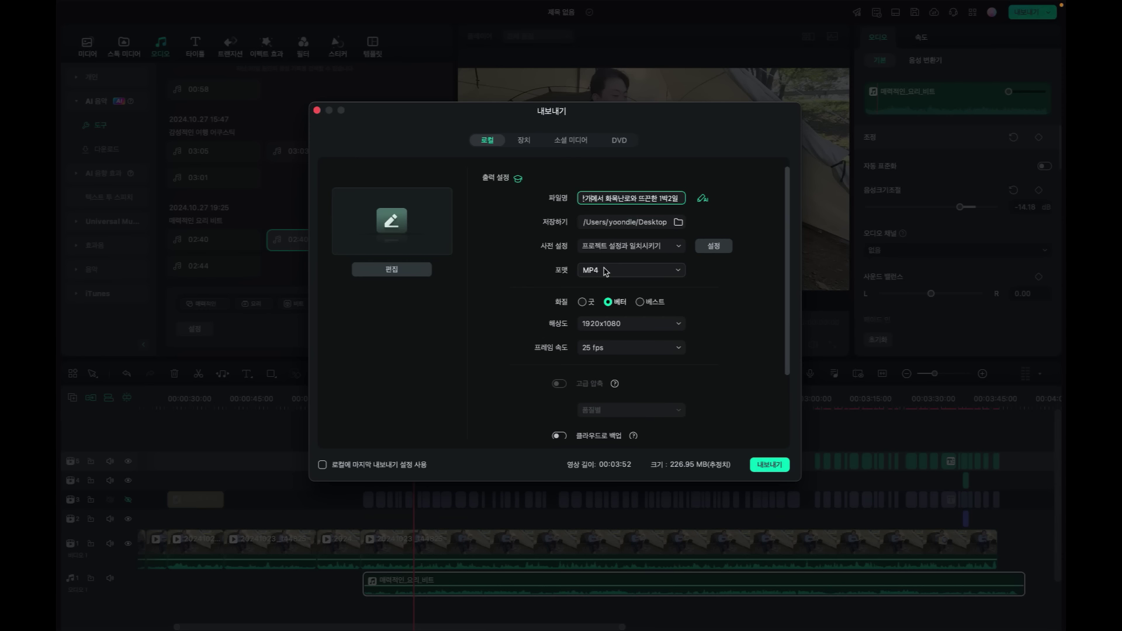
left_click(642, 303)
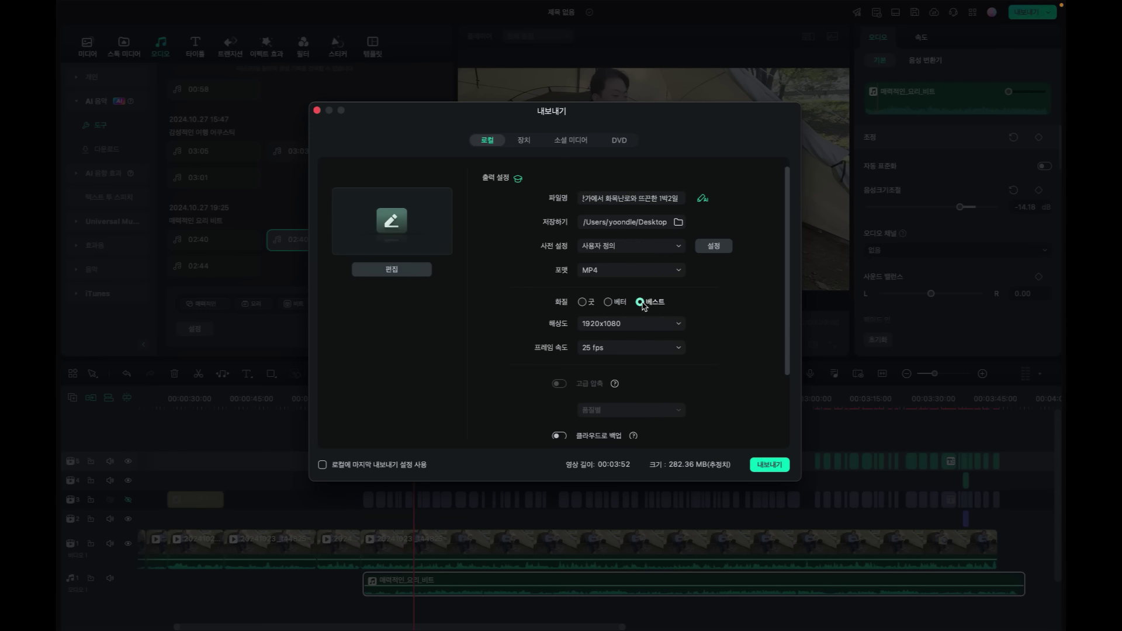
left_click(609, 302)
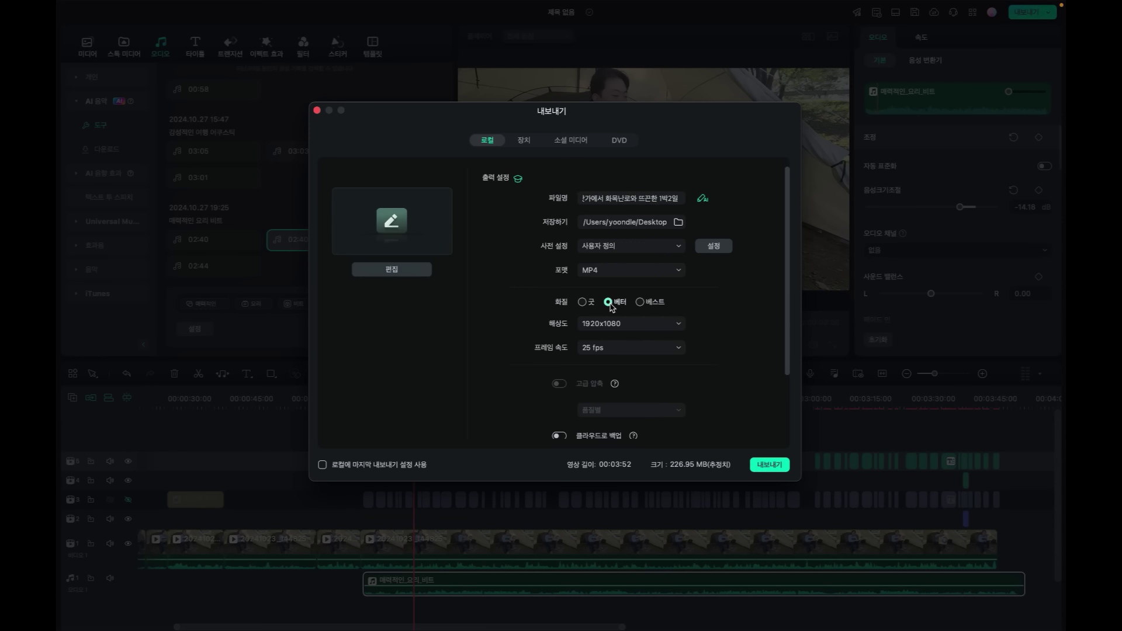
left_click(643, 324)
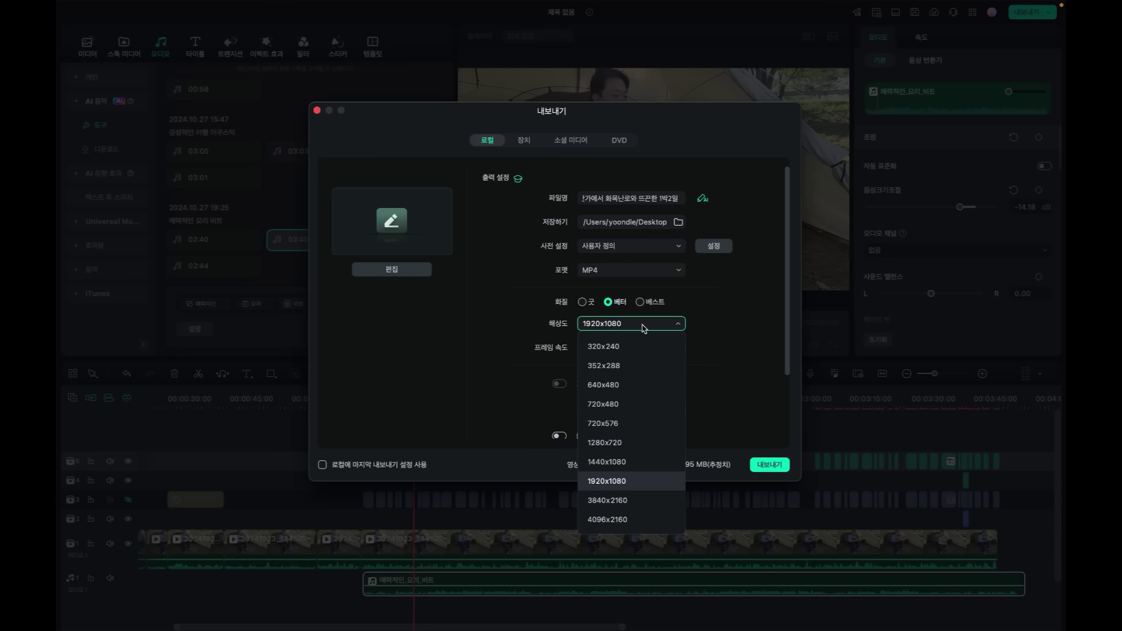
left_click(629, 519)
left_click(615, 326)
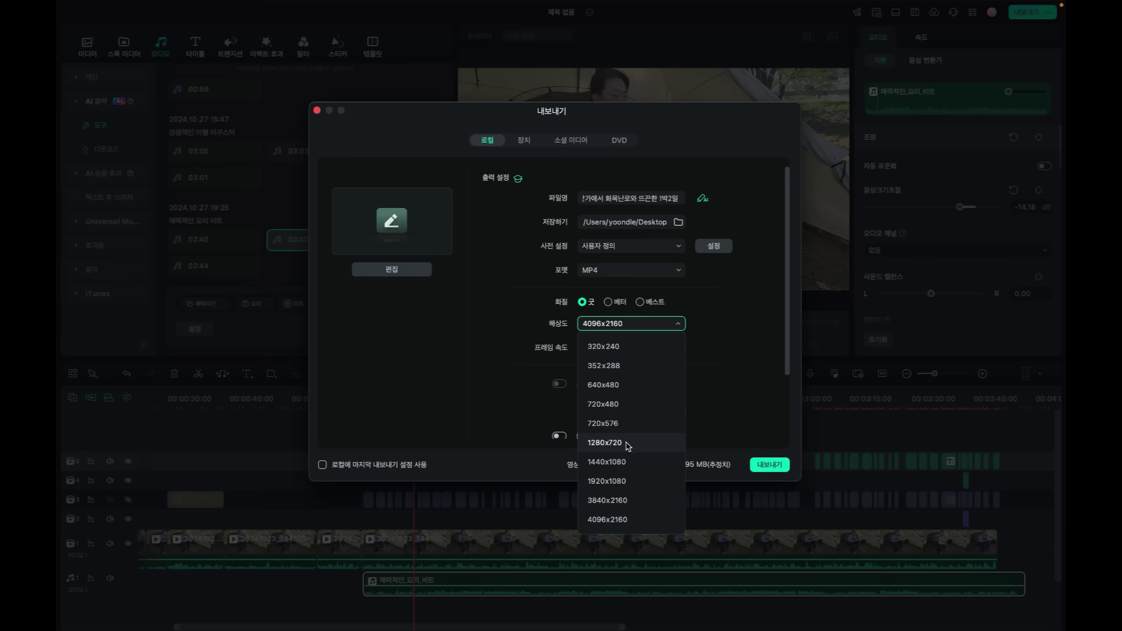
left_click(620, 482)
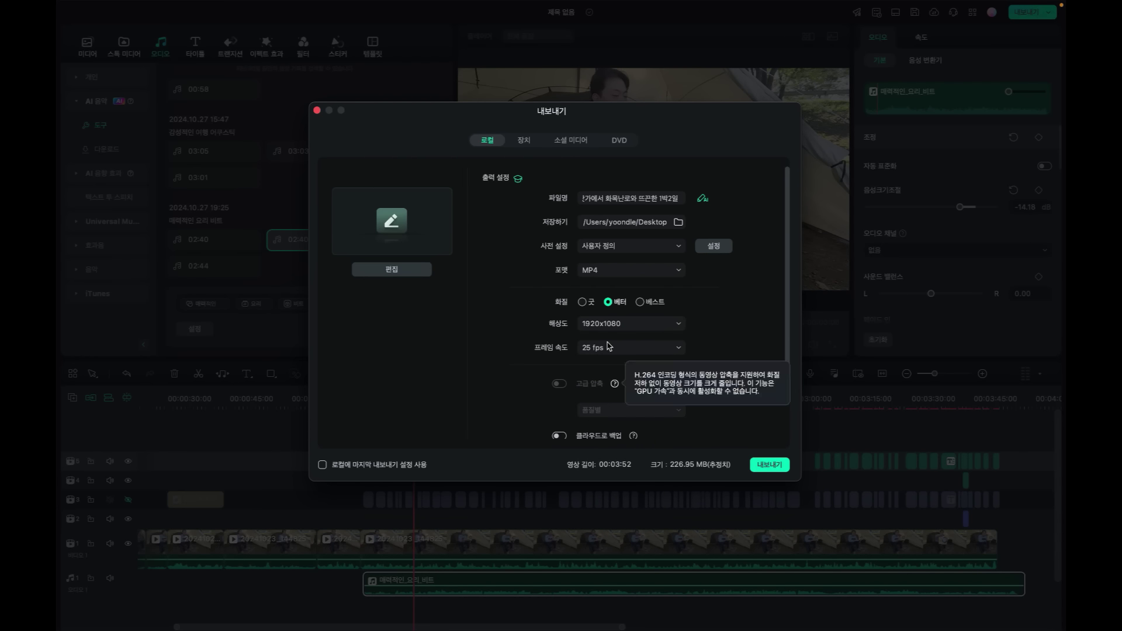
Step: Set the local export's frame rate to 30 fps
left_click(602, 348)
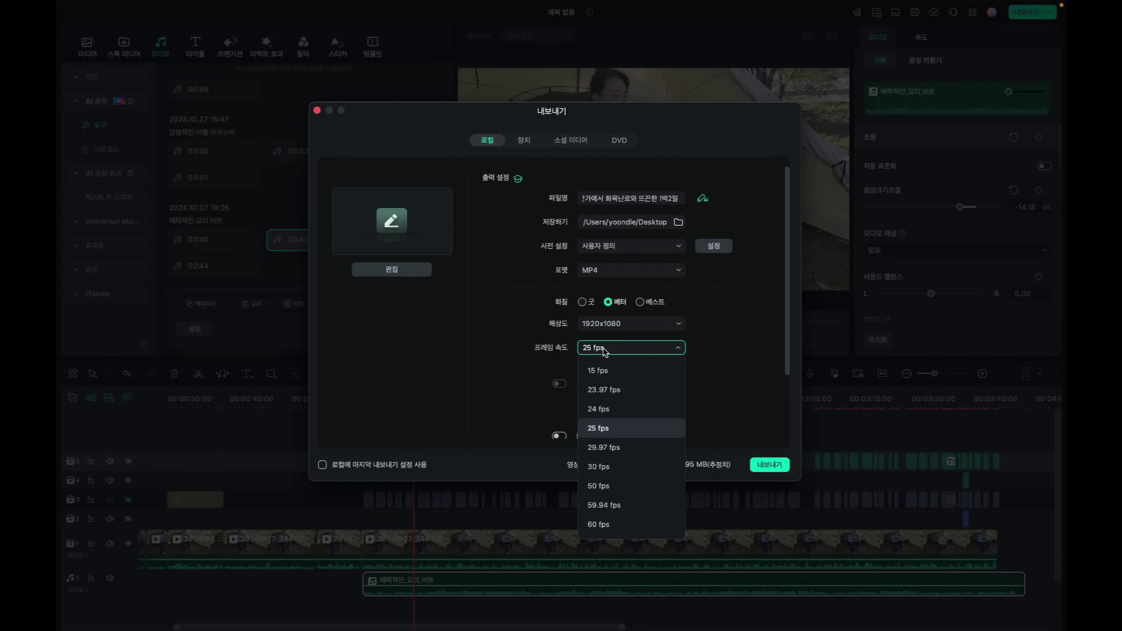
left_click(599, 467)
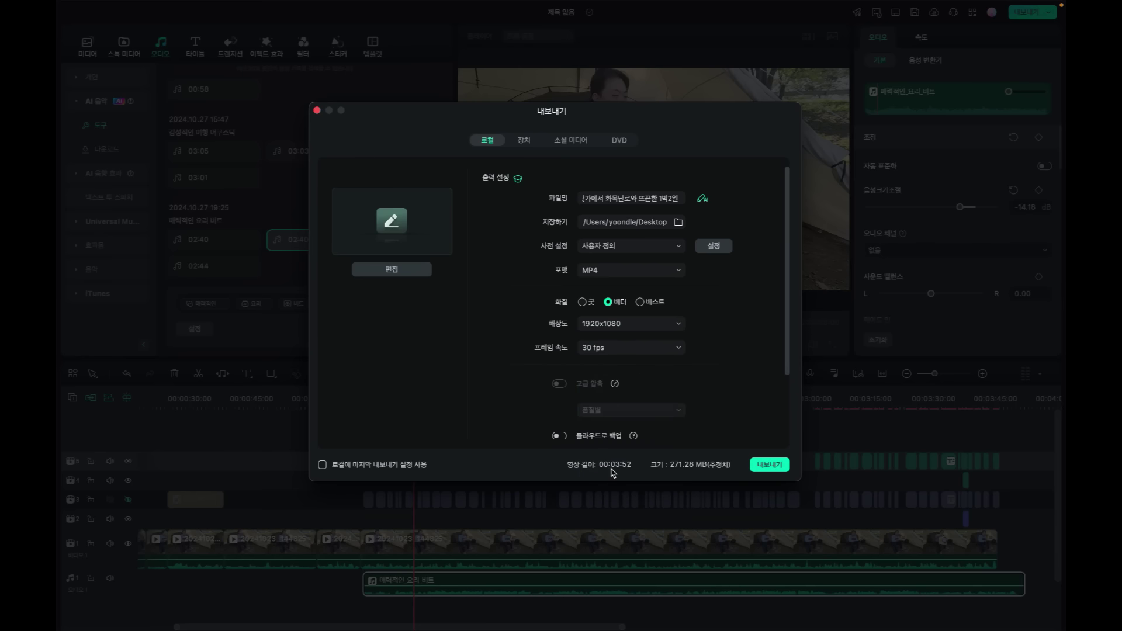
scroll(739, 342, "down", 3)
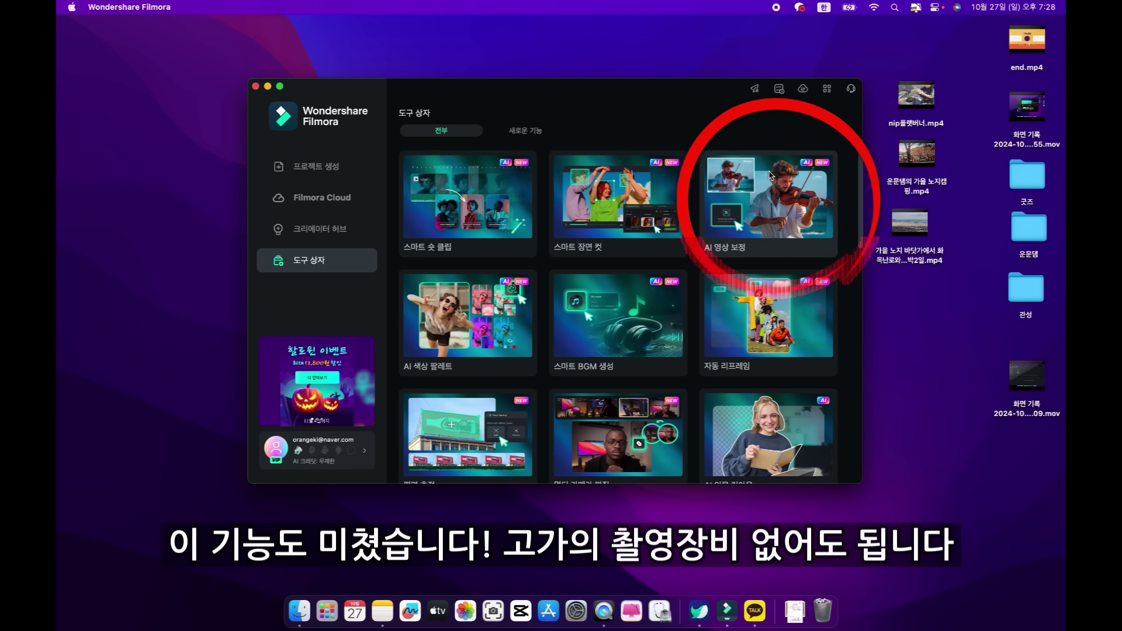
Step: Browse the AI tools offered in the 도구 상자
scroll(775, 187, "down", 1)
scroll(775, 187, "down", 10)
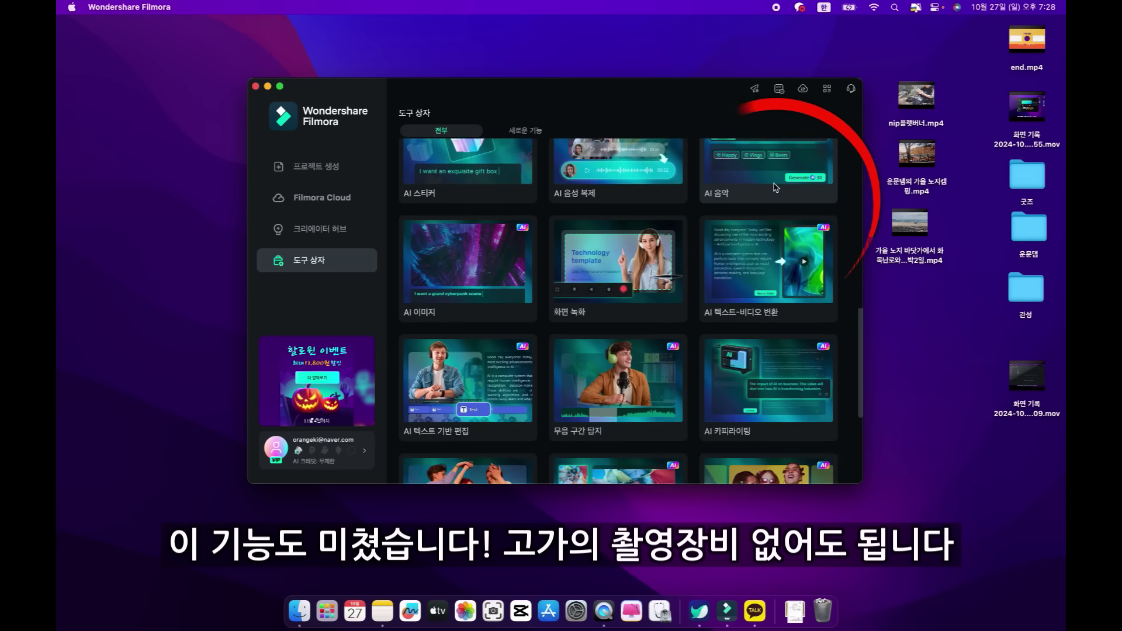
scroll(775, 187, "up", 5)
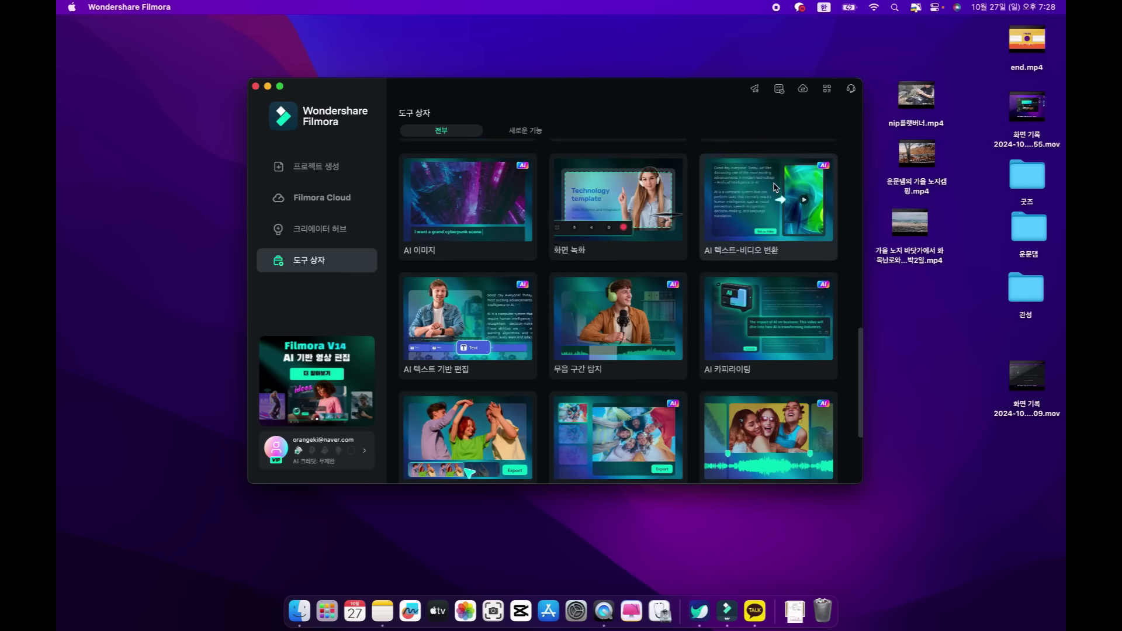
scroll(774, 186, "up", 5)
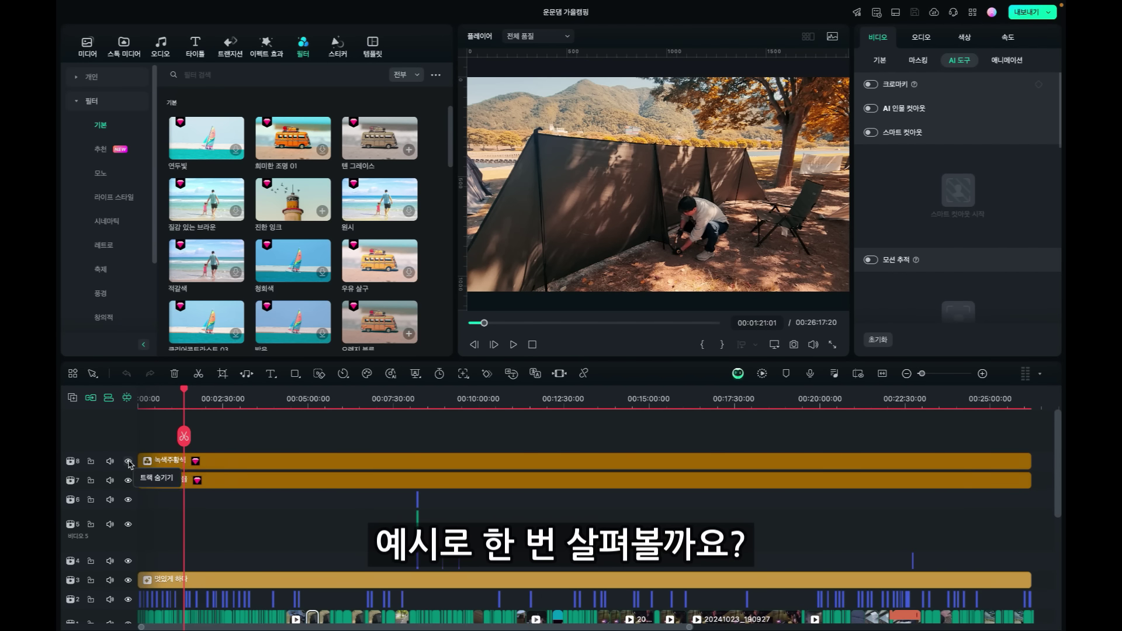
Step: Hide the 녹색주황색 and 영화적 가을 filter tracks to compare the unfiltered footage, and show both tracks again
left_click(128, 461)
left_click(128, 480)
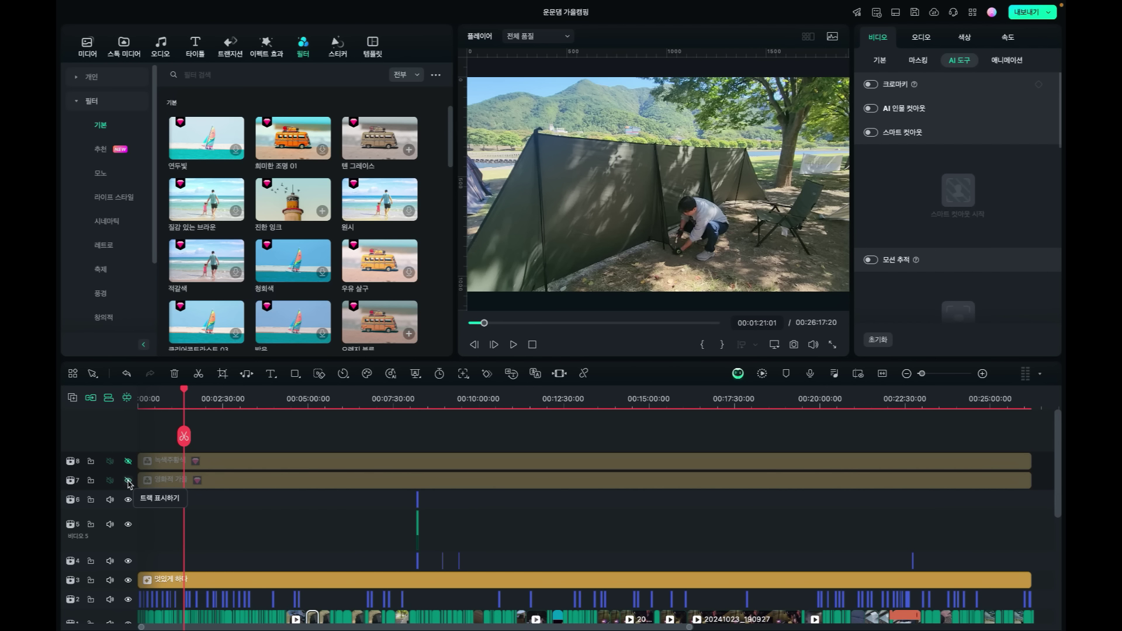
left_click(128, 480)
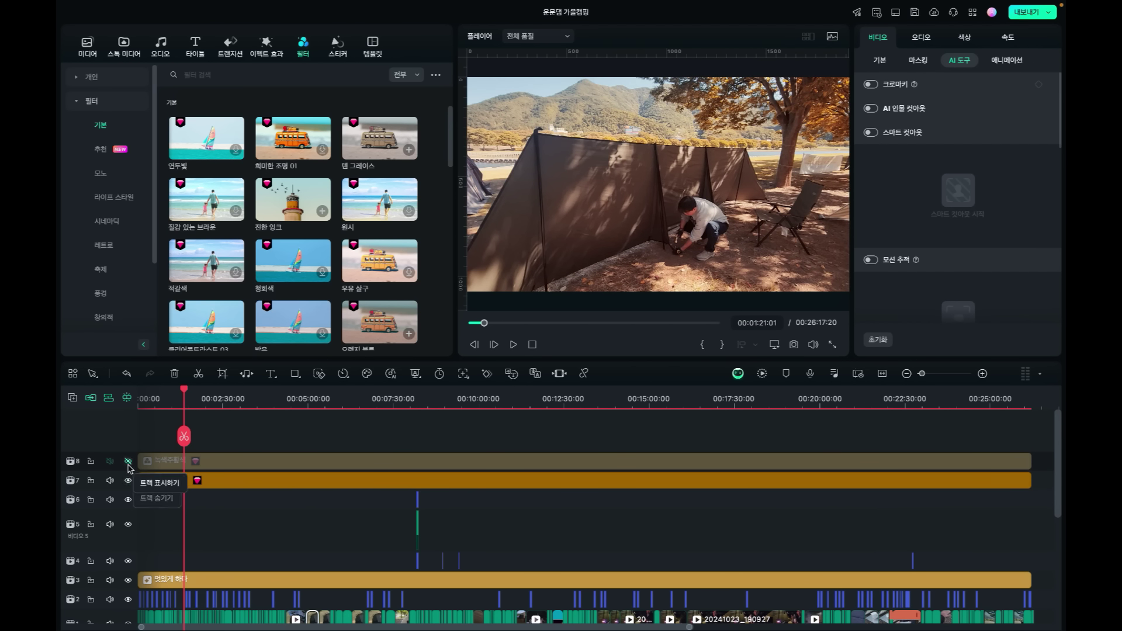
left_click(128, 461)
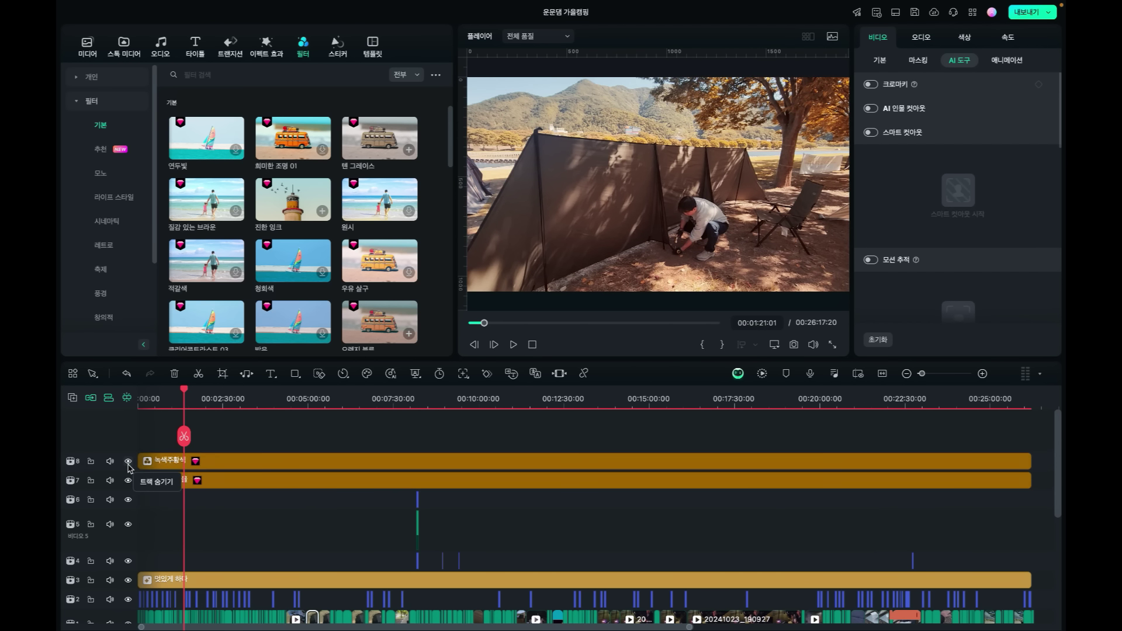
Step: Examine the autumn-filtered footage at several points of the timeline, ending at 00:01:24:19
left_click(242, 399)
left_click(289, 399)
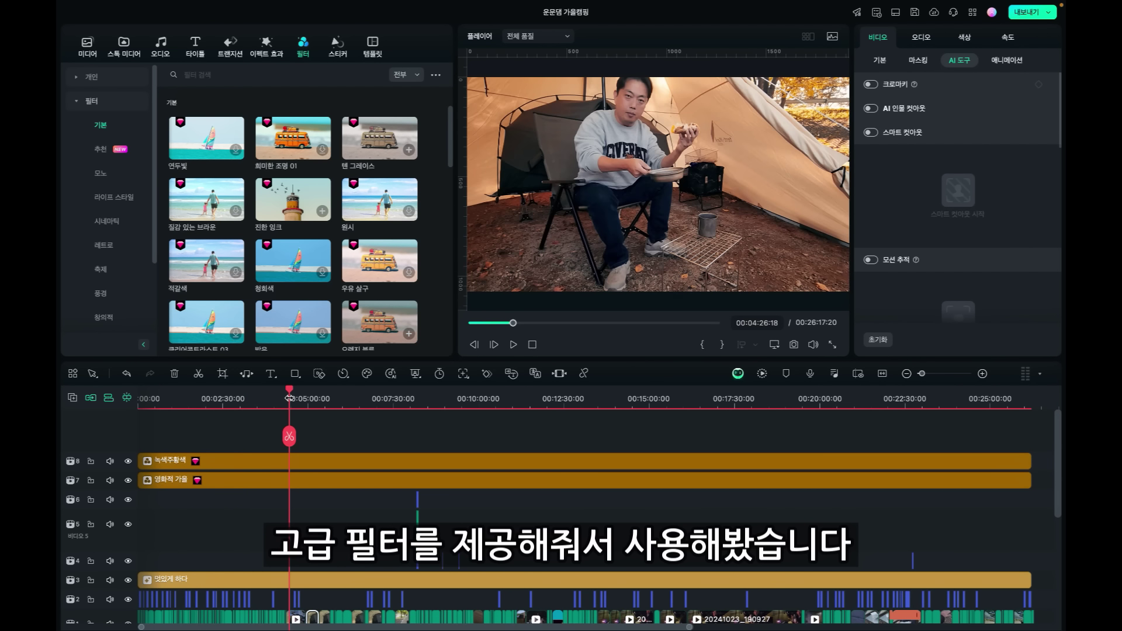
left_click(232, 399)
left_click(195, 401)
scroll(196, 403, "down", 3)
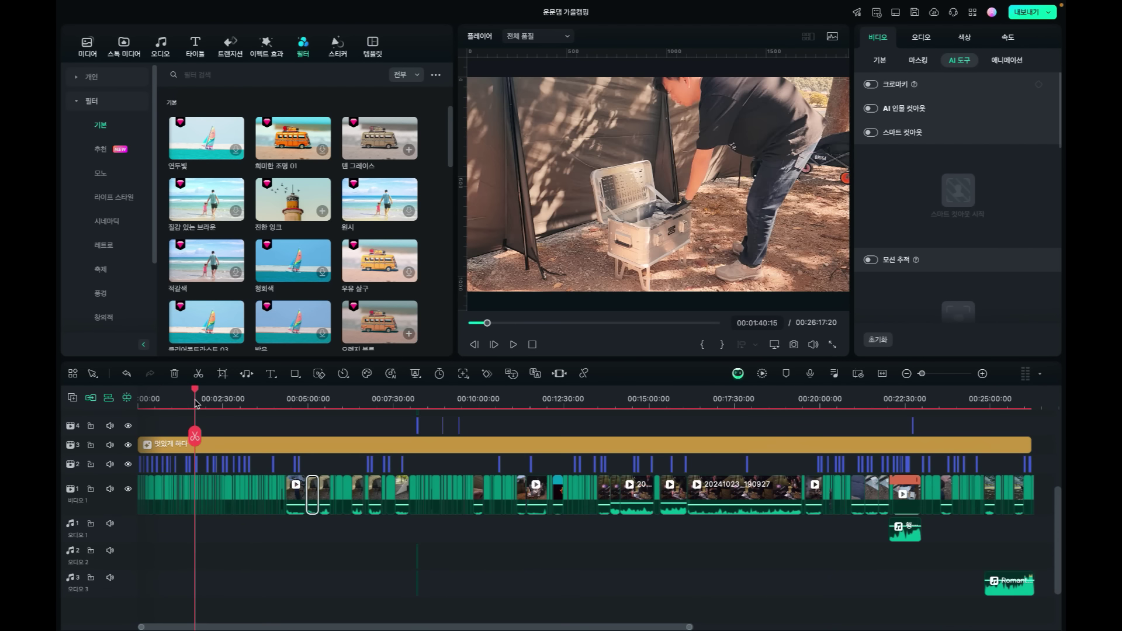
left_click(177, 399)
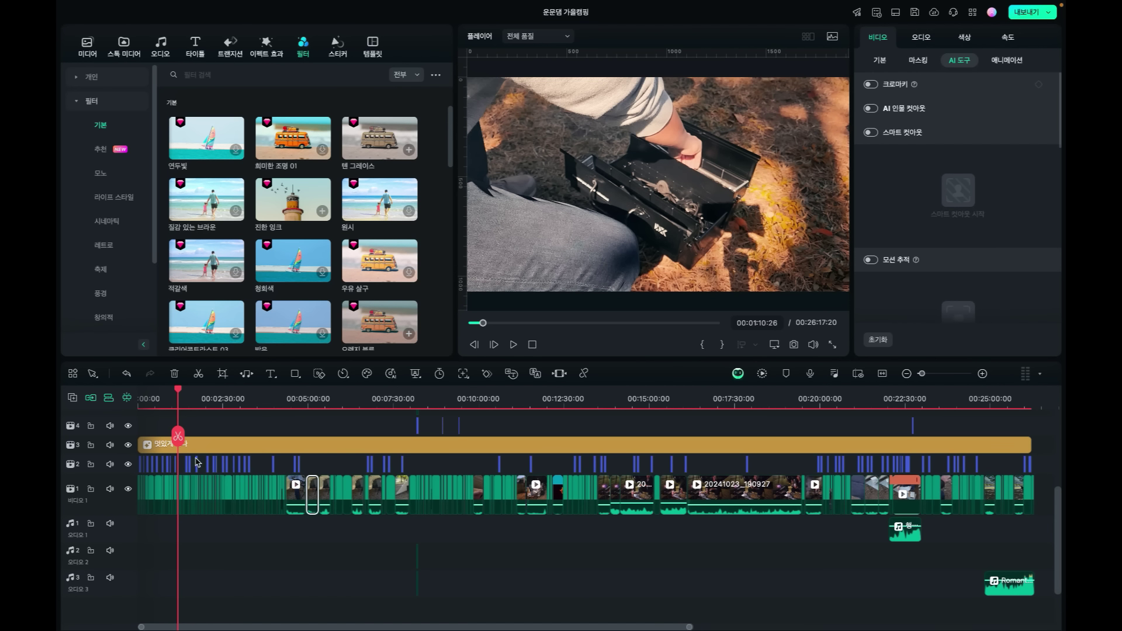
left_click(185, 402)
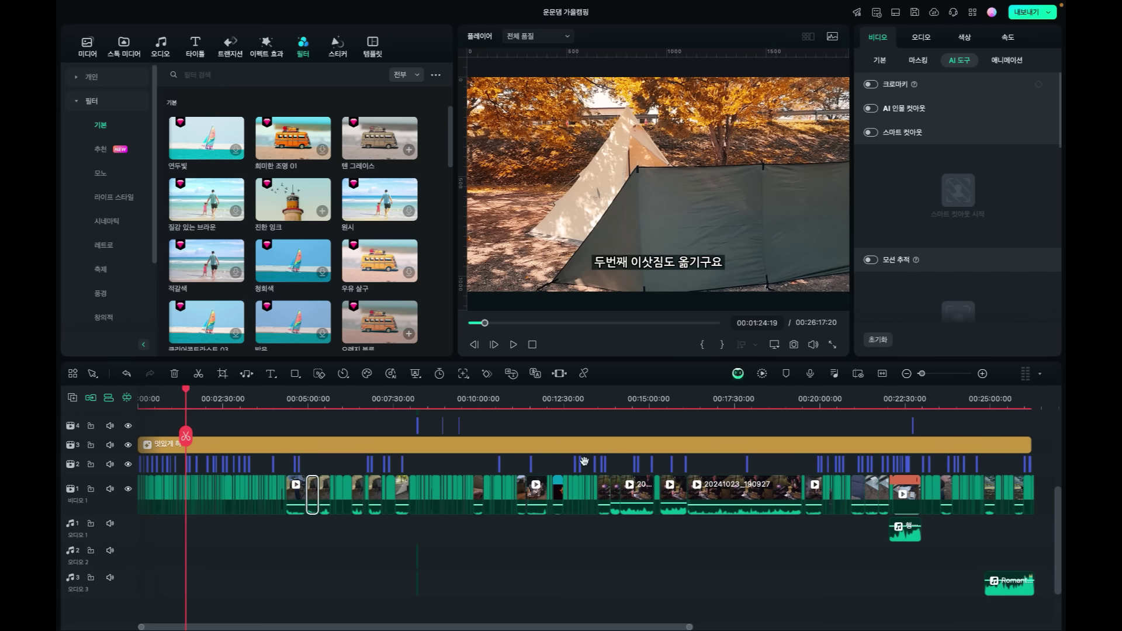
Step: Select the clip at 00:01:16:19 on video track 1 and open its color settings
left_click(982, 373)
left_click(982, 373)
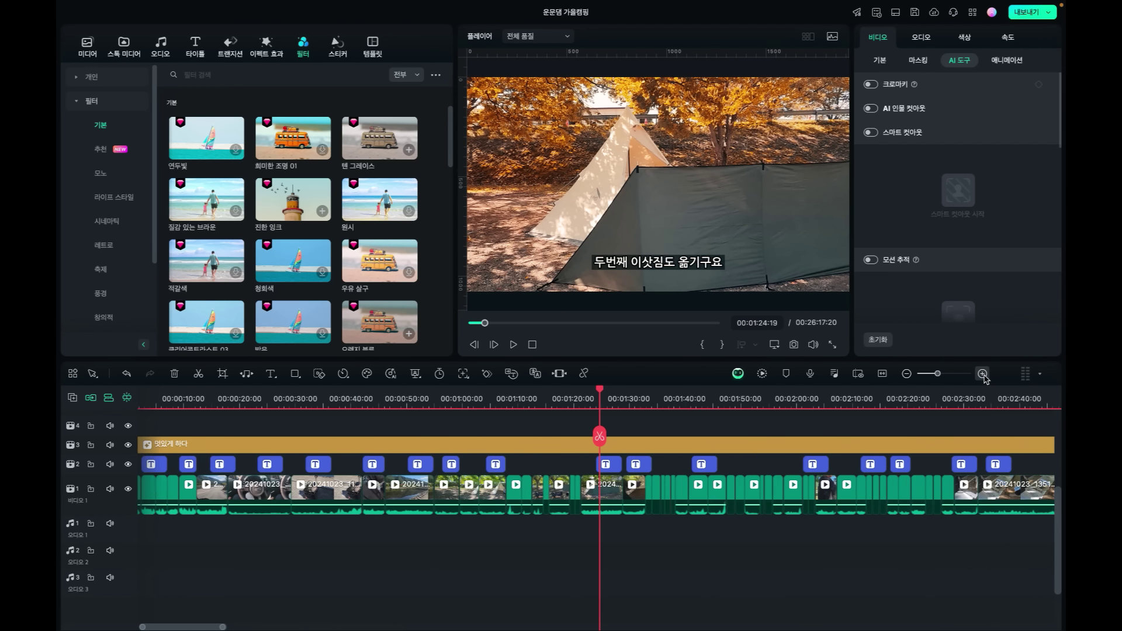
left_click(597, 483)
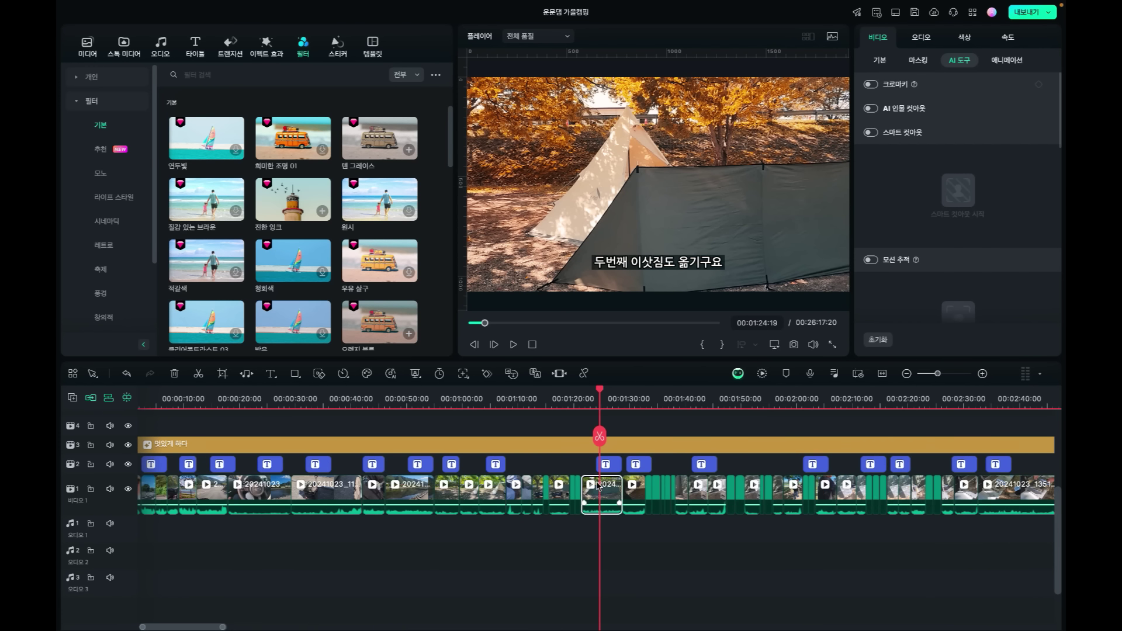
left_click(557, 427)
left_click(555, 405)
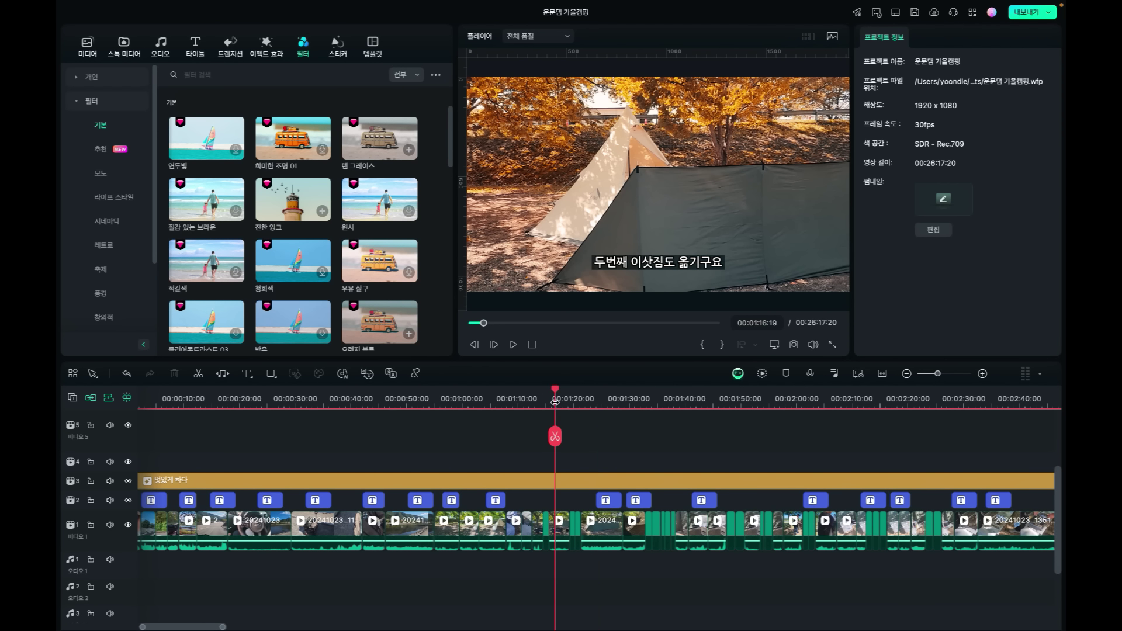
left_click(552, 528)
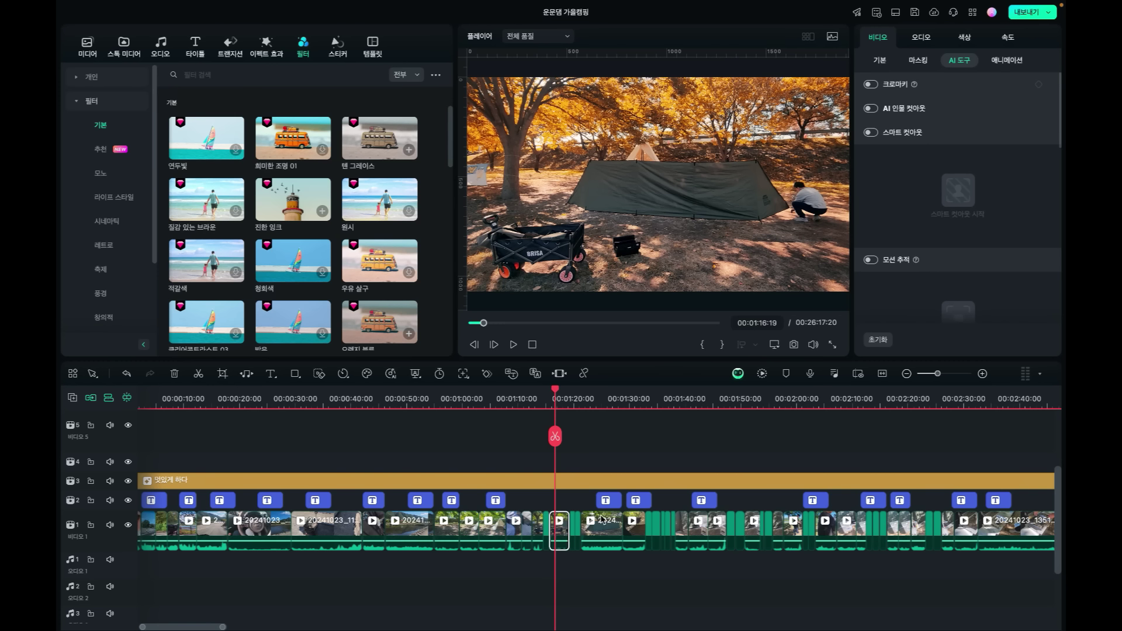
left_click(916, 36)
left_click(960, 38)
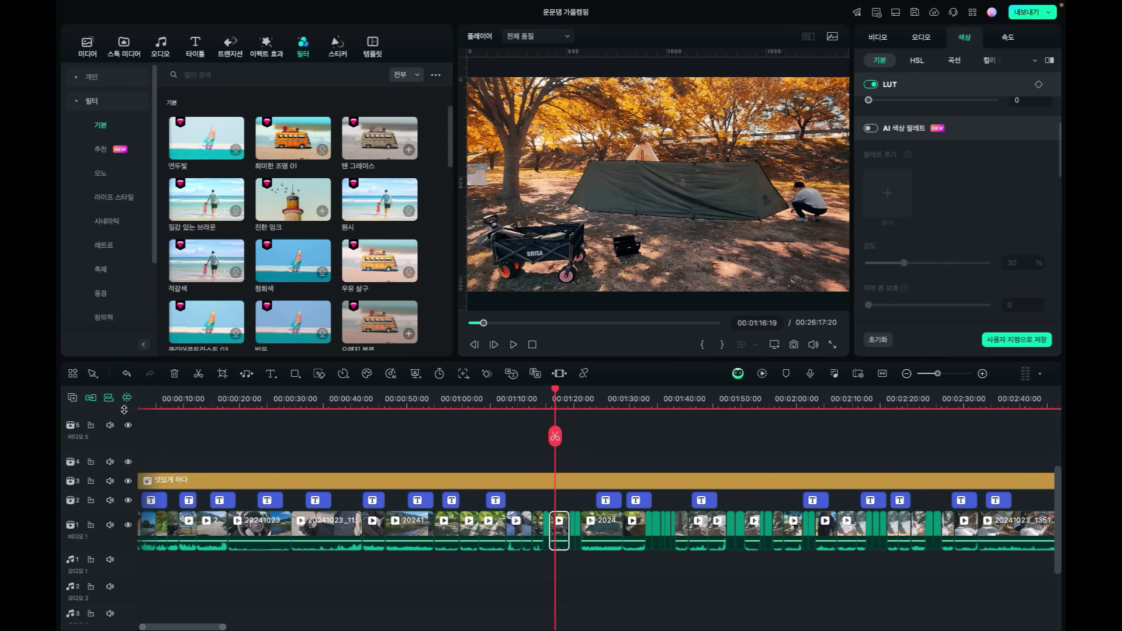
Step: Hide the 녹색주황색 and 영화적 가을 filter tracks so the selected clip is previewed without filters
scroll(129, 430, "up", 3)
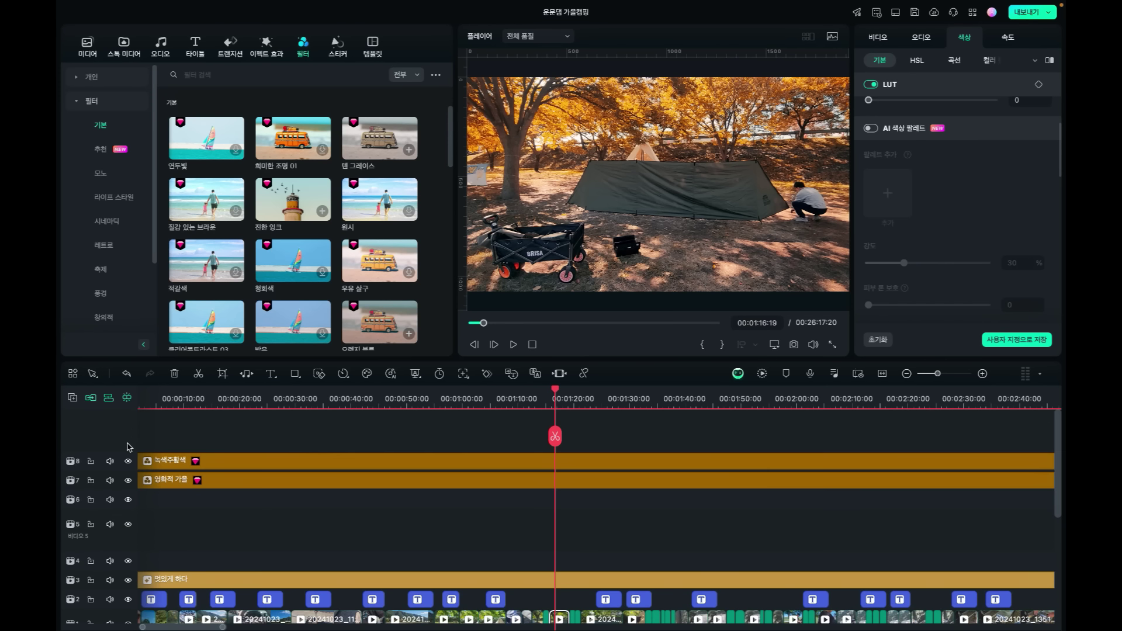
left_click(128, 461)
left_click(128, 481)
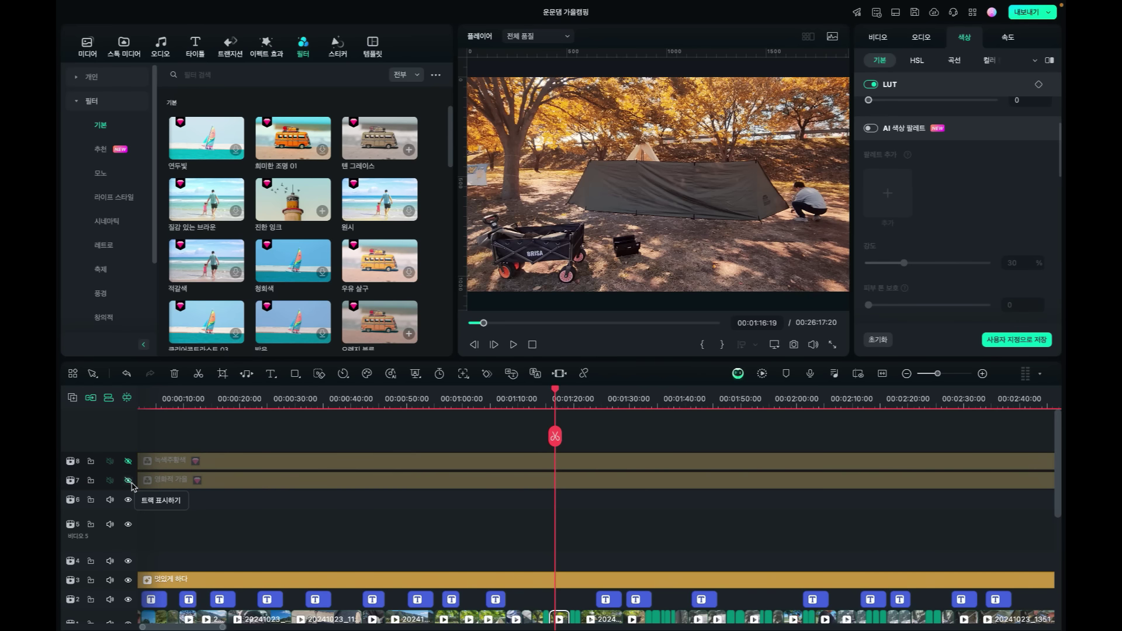
scroll(589, 485, "down", 3)
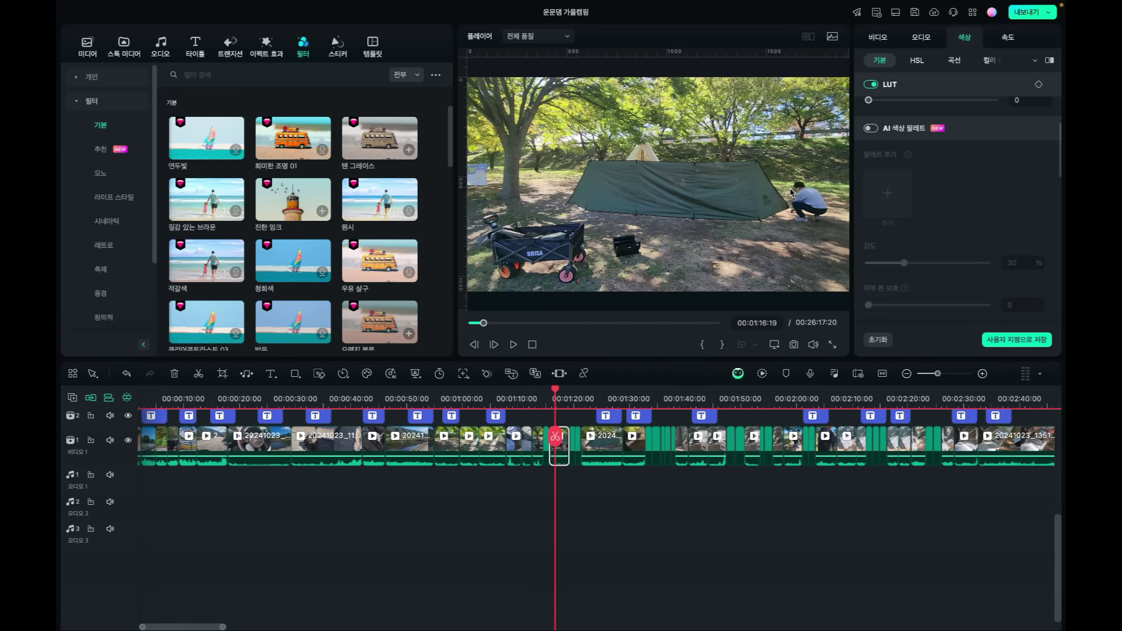
Step: Enable AI 색상 팔레트 for the clip and generate a palette from the night-time cooking frame as the timeline reference
left_click(873, 128)
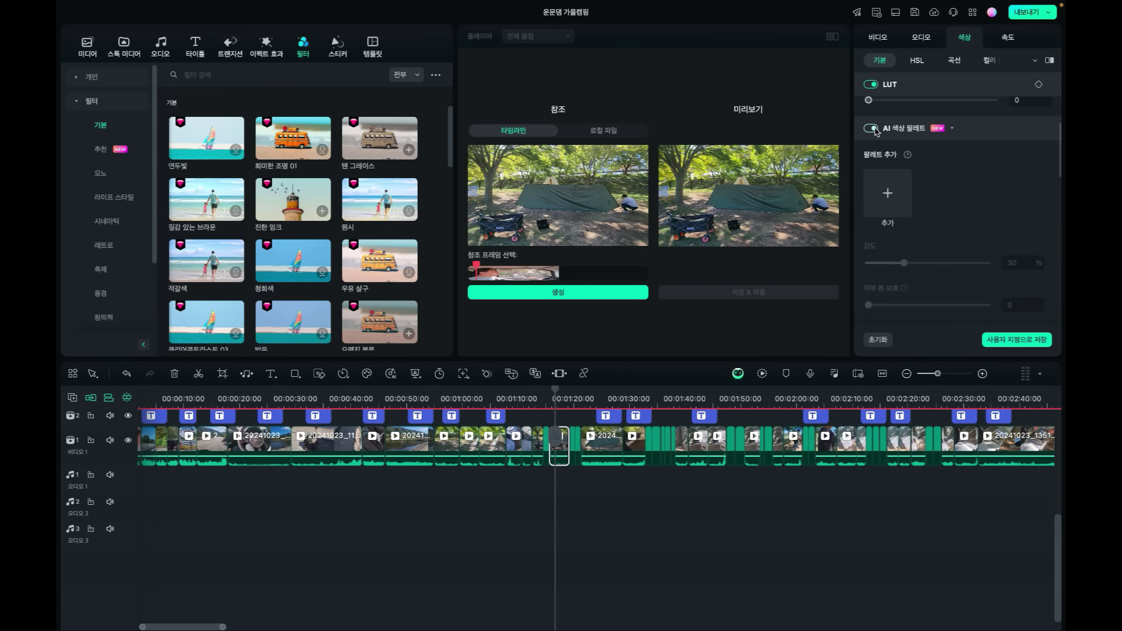
left_click_drag(486, 274, 567, 279)
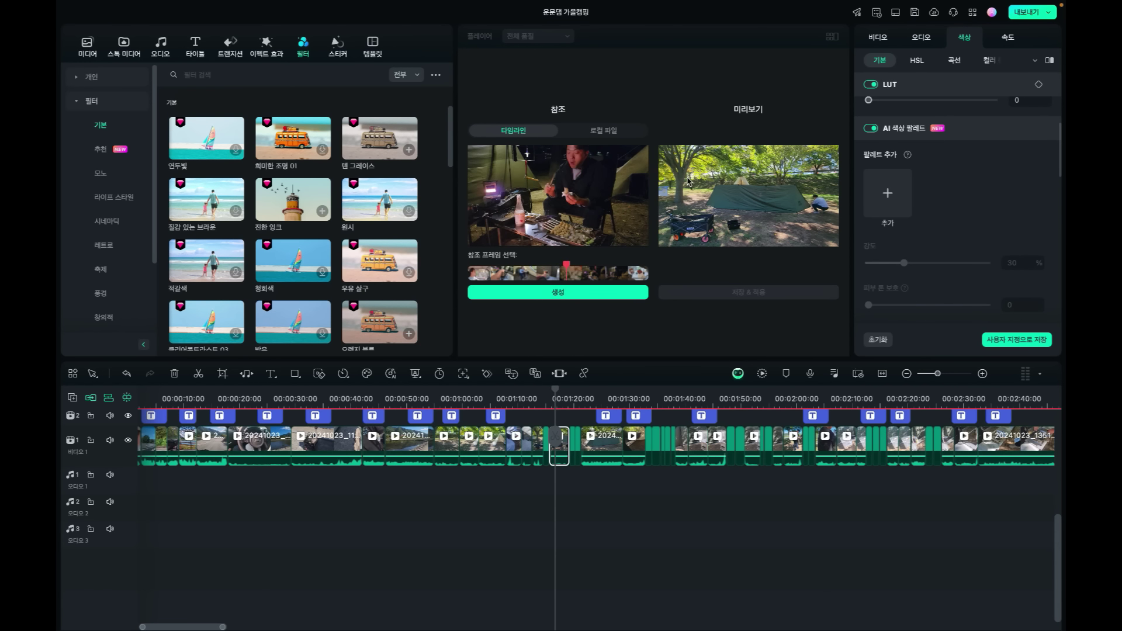
left_click(570, 294)
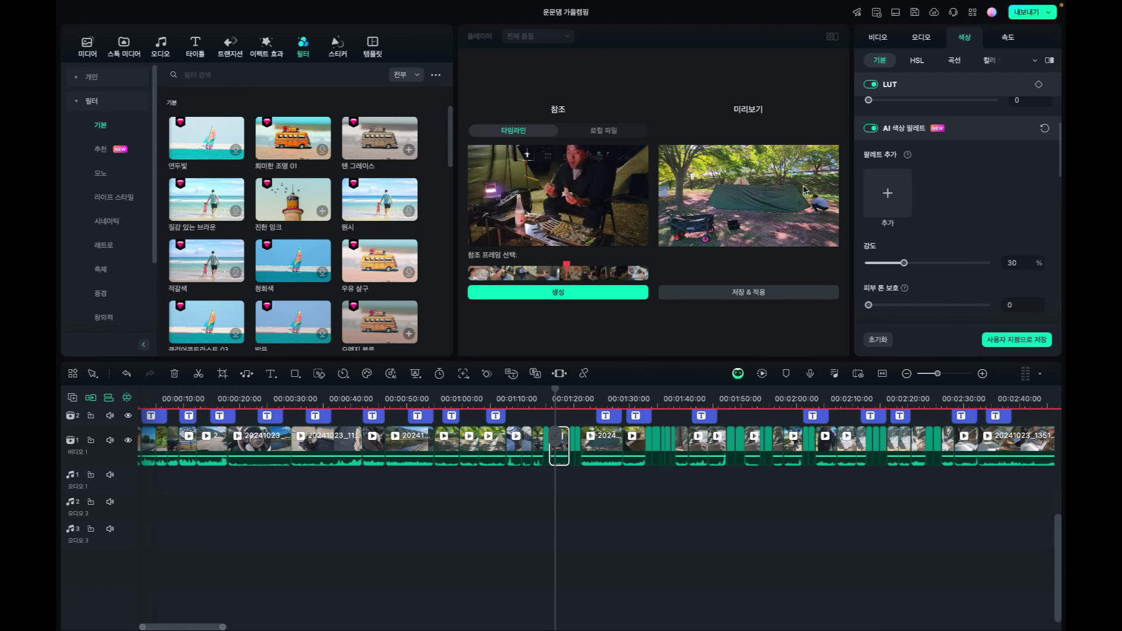
Step: Set the palette's 강도 to 57% and 피부 톤 보호 to 31
left_click_drag(903, 262, 935, 262)
left_click(869, 305)
left_click_drag(869, 305, 907, 312)
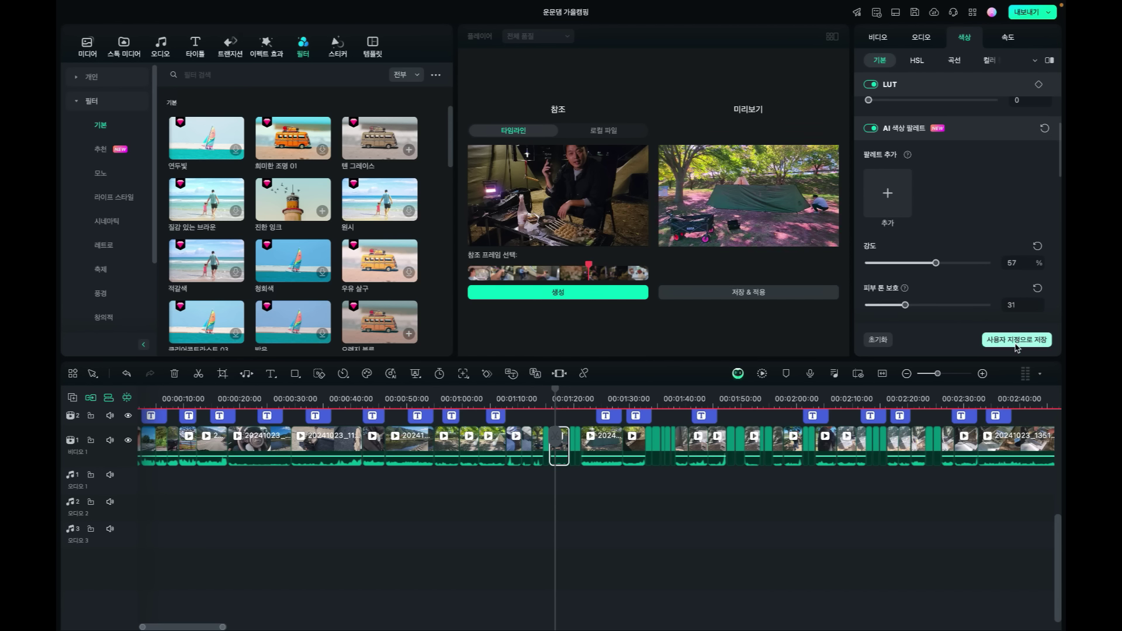
Step: Save the adjusted color settings as a custom preset, clearing the suggested name before confirming
left_click(1015, 341)
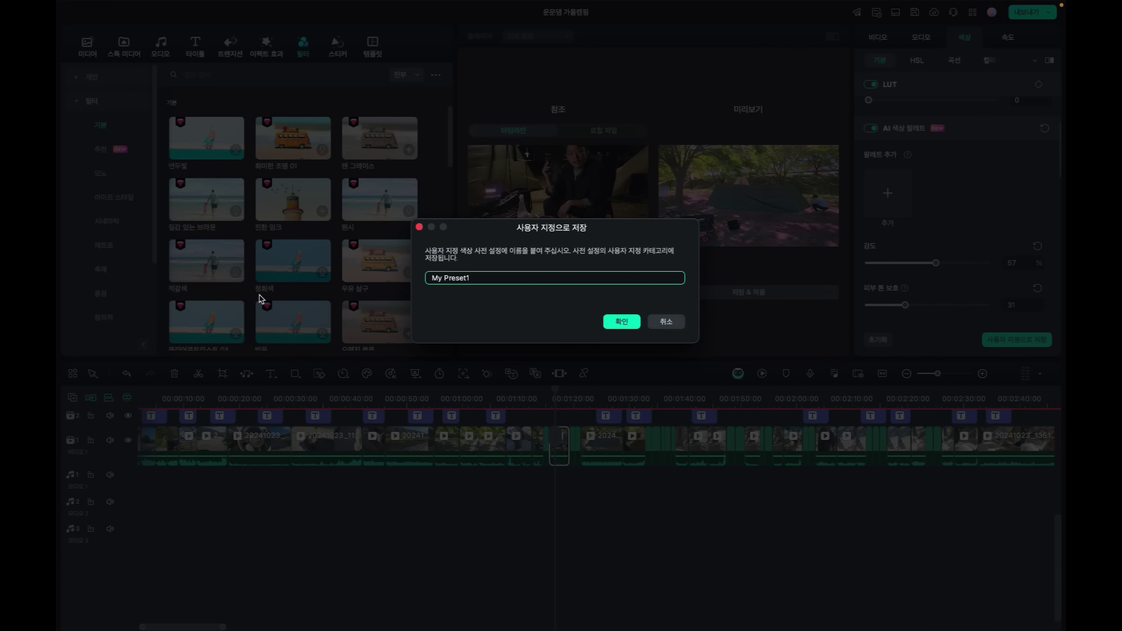
key("BackSpace")
key("BackSpace")
key("BackSpace")
key("BackSpace")
key("BackSpace")
key("BackSpace")
key("BackSpace")
key("BackSpace")
key("BackSpace")
key("Return")
Step: Try 자동 향상 on the clip at an amount of 100, compare the picture, and switch it off again
scroll(938, 286, "down", 5)
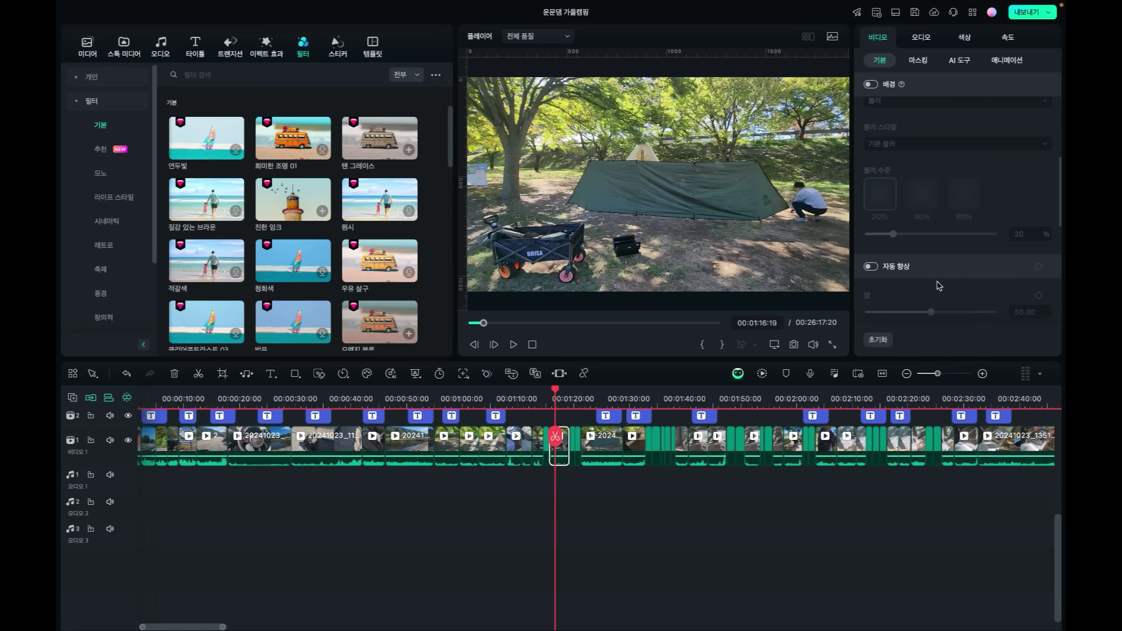
scroll(938, 286, "up", 1)
left_click(870, 220)
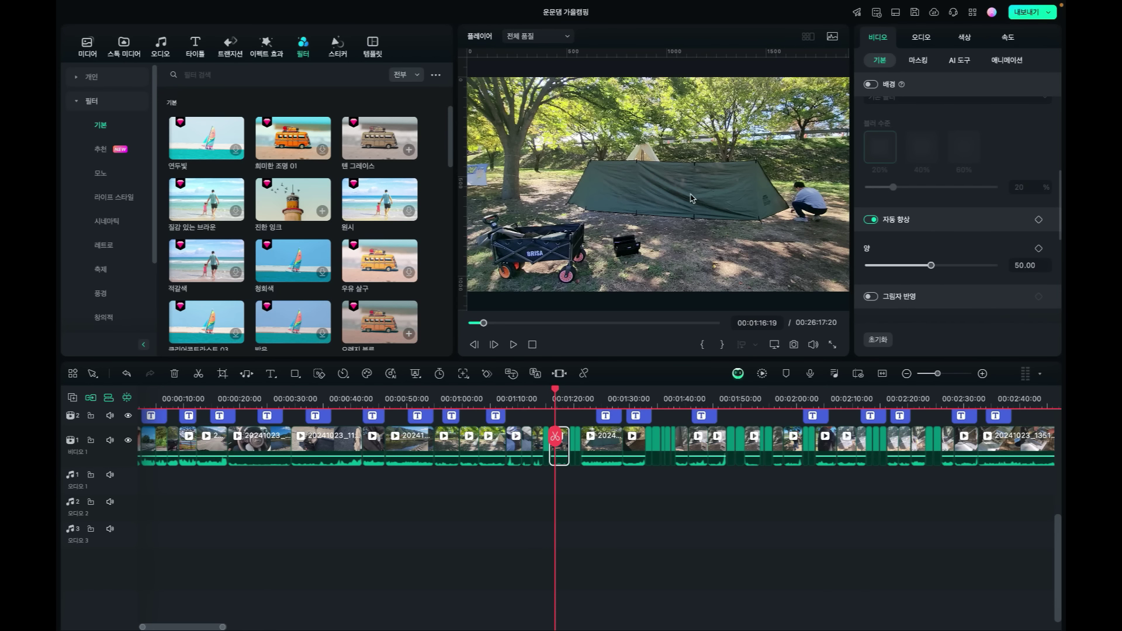
left_click_drag(932, 265, 1009, 276)
left_click(870, 220)
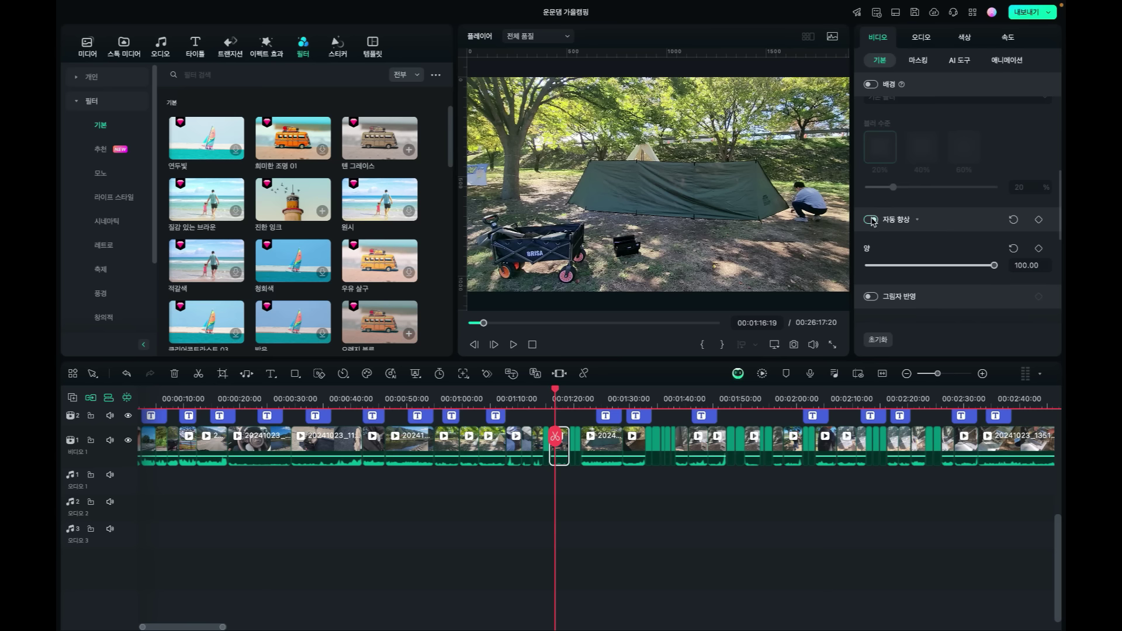
left_click(871, 220)
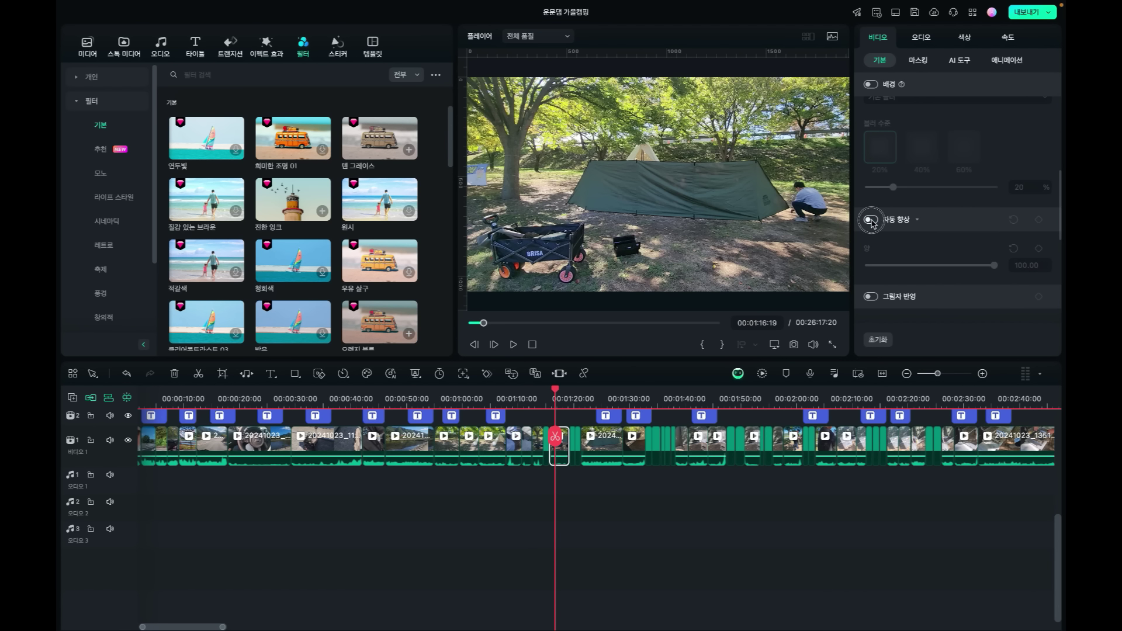
Step: Enable 동영상 노이즈 제거 for the AI-enhanced clip at 00:01:16:28 and set its smoothing level to 강함
scroll(937, 228, "down", 3)
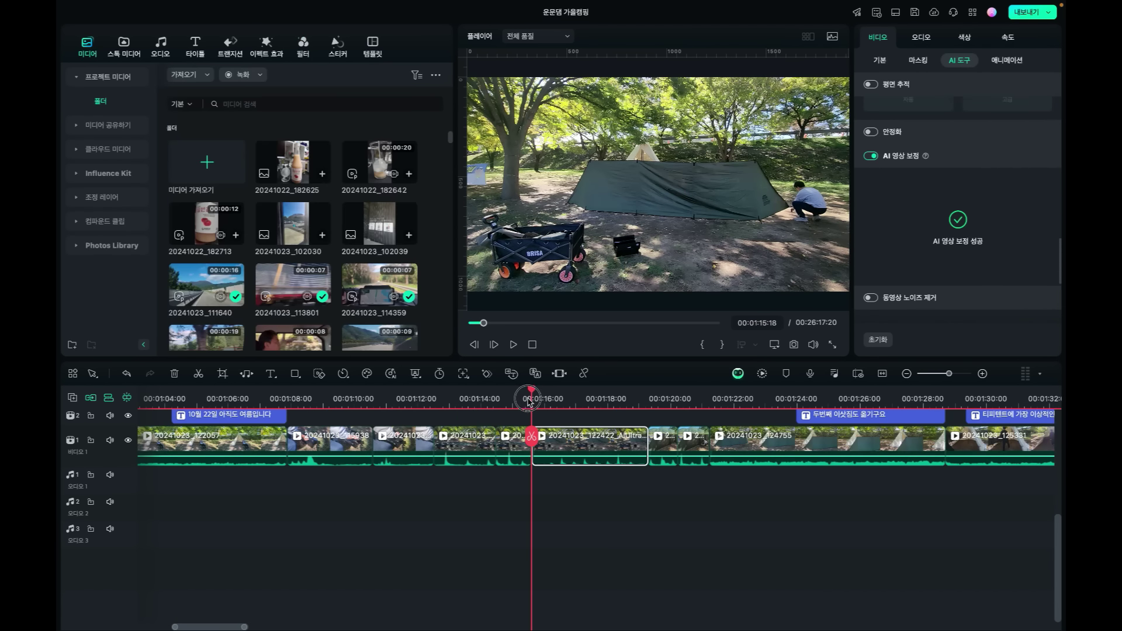
left_click(527, 390)
left_click_drag(526, 394, 574, 397)
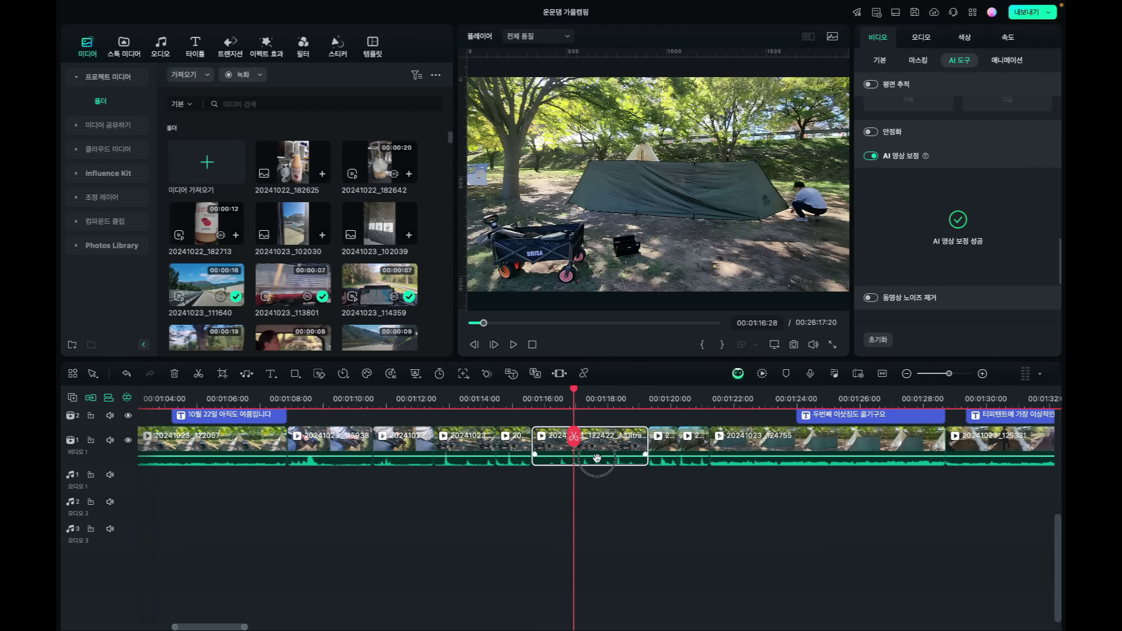
left_click(871, 298)
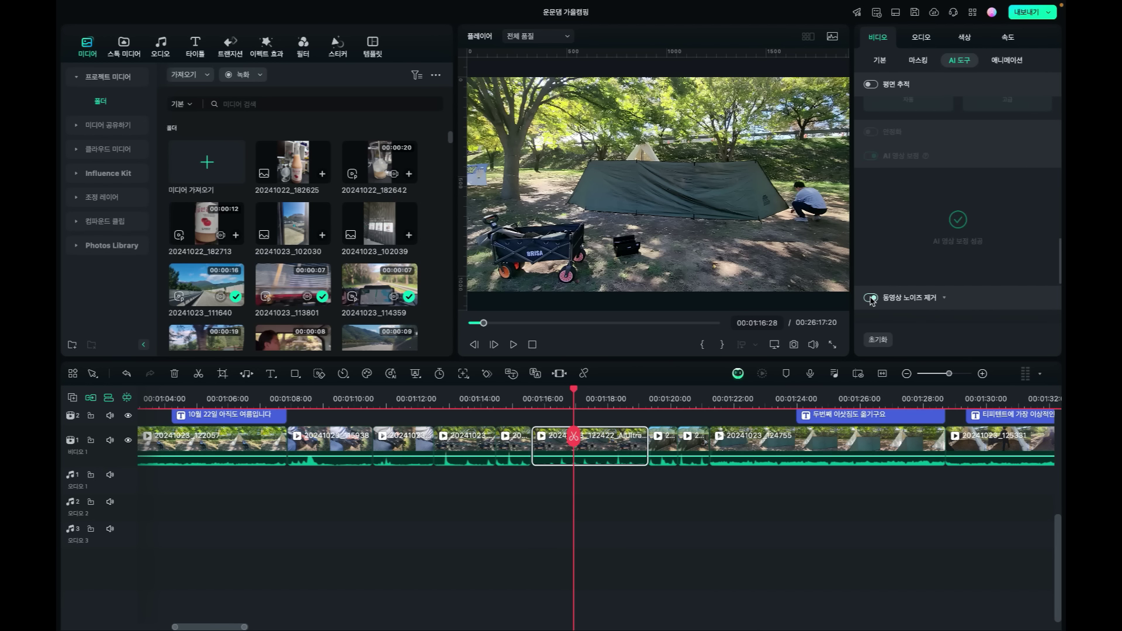
left_click(871, 298)
left_click(871, 298)
scroll(911, 286, "down", 3)
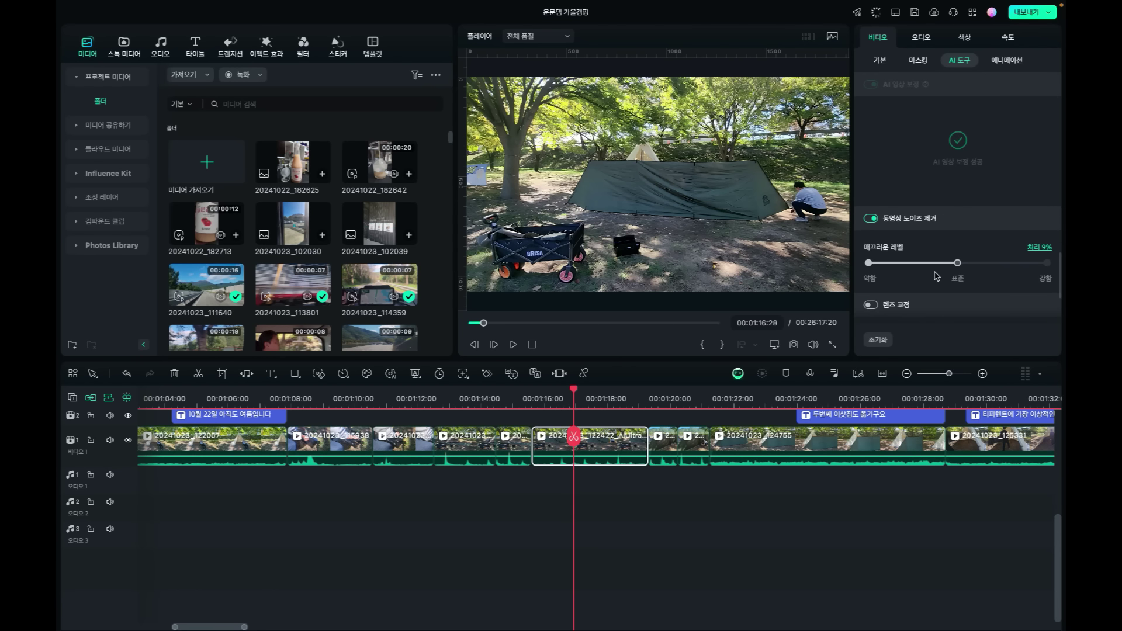
left_click_drag(957, 229, 1047, 229)
scroll(964, 192, "down", 2)
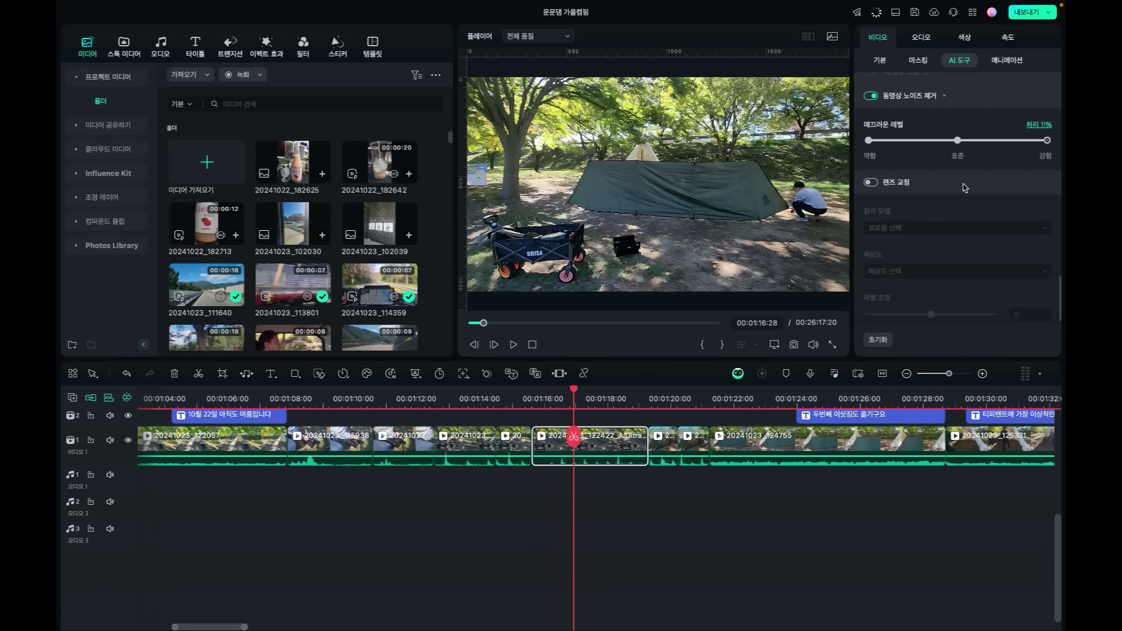
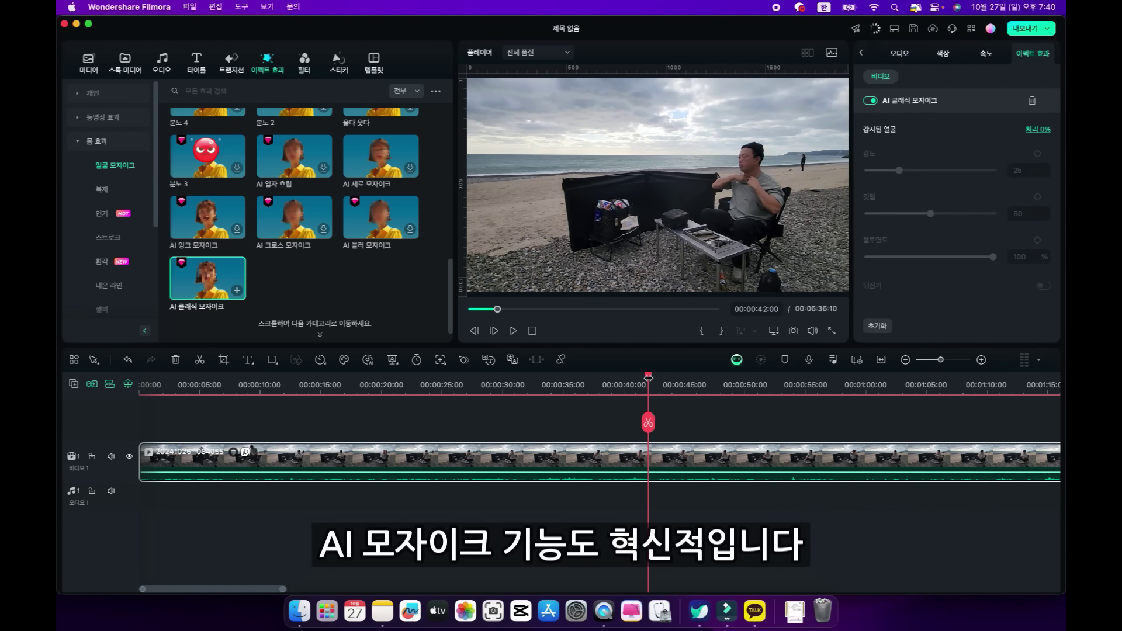
Step: Shorten the beach clip carrying the AI 클래식 모자이크 effect to 00:01:18:13
left_click(1048, 396)
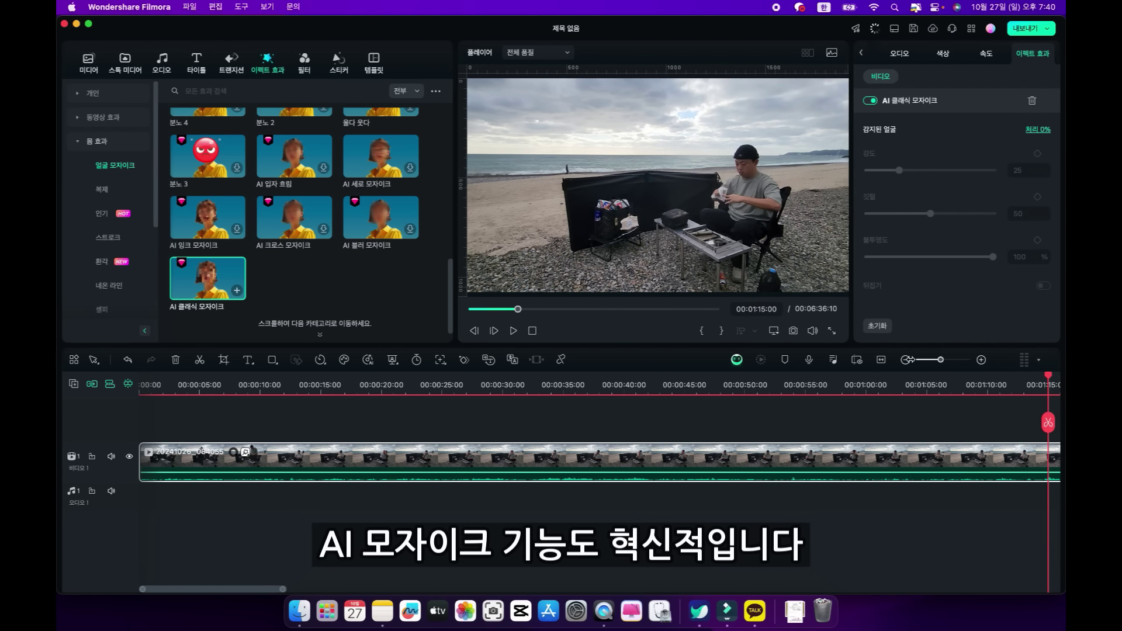
left_click(905, 360)
left_click(905, 360)
left_click(433, 385)
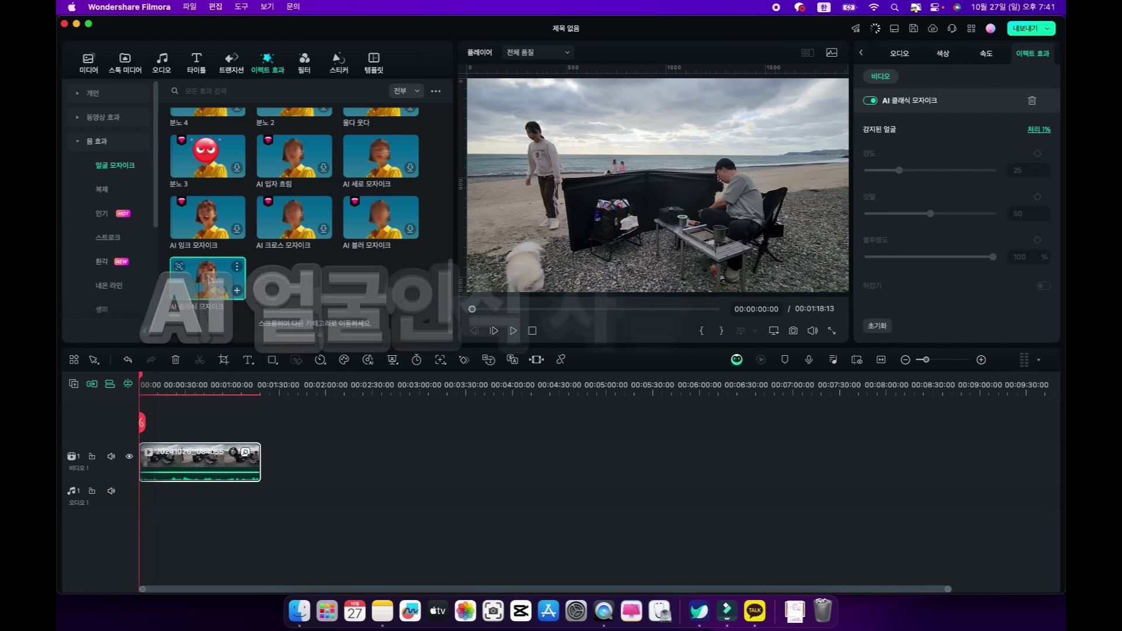
Step: Apply the AI 입자 흐림 face mosaic effect to the beach clip
mouse_move(236, 146)
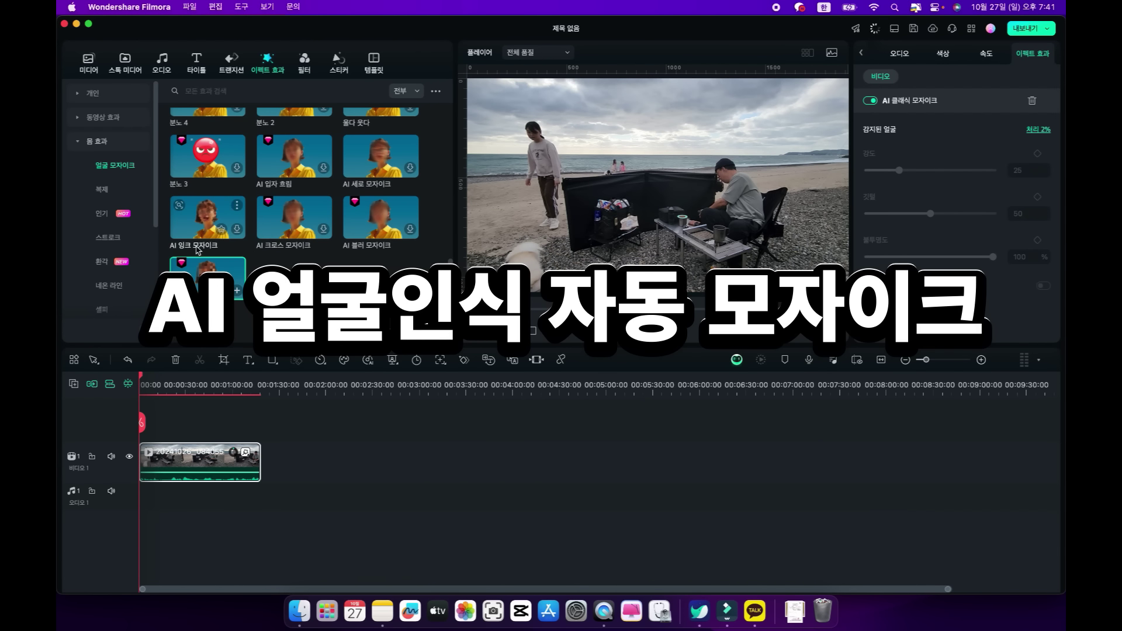
left_click_drag(294, 156, 199, 462)
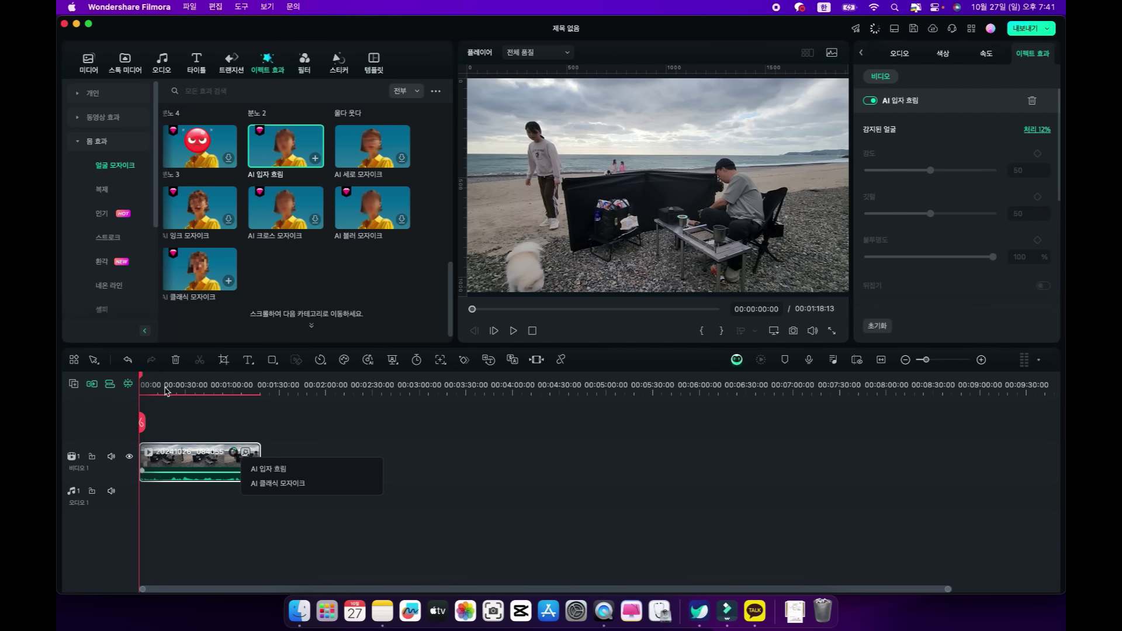
Step: Return the playhead to the start of the timeline and open the AI 도구 settings of the shortened beach clip
left_click(142, 378)
left_click_drag(142, 379, 100, 388)
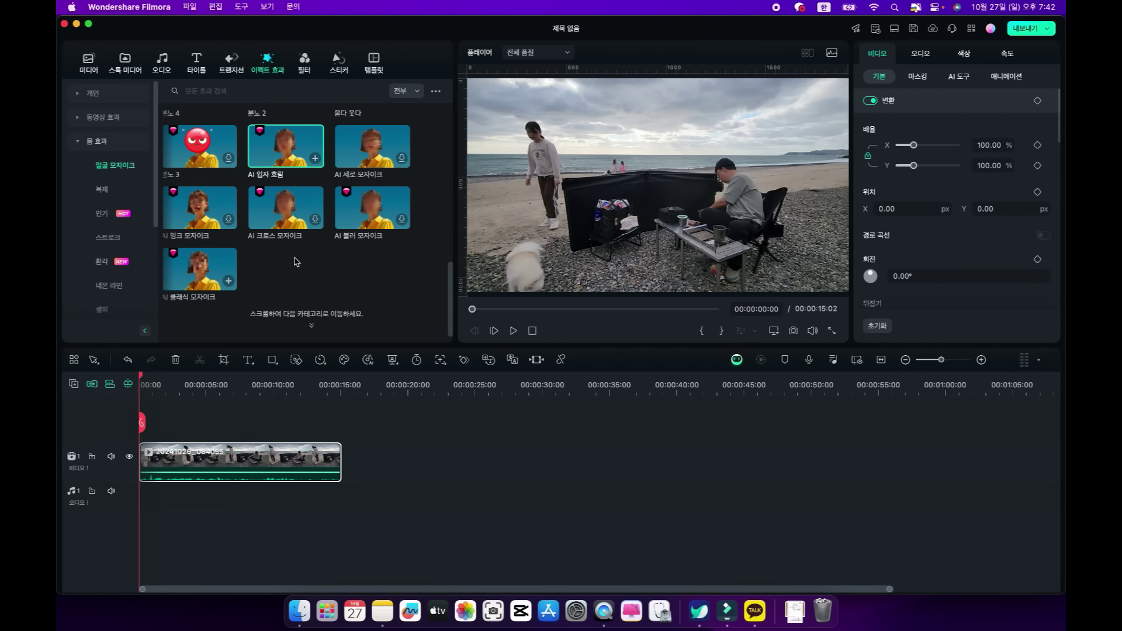
left_click(958, 77)
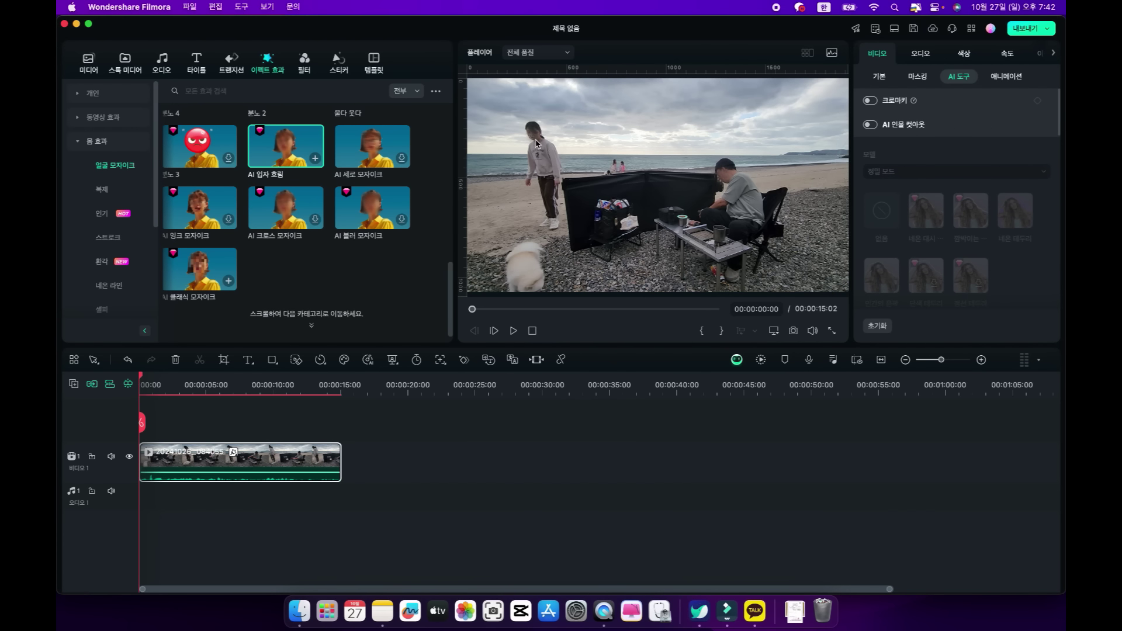
left_click_drag(536, 144, 536, 143)
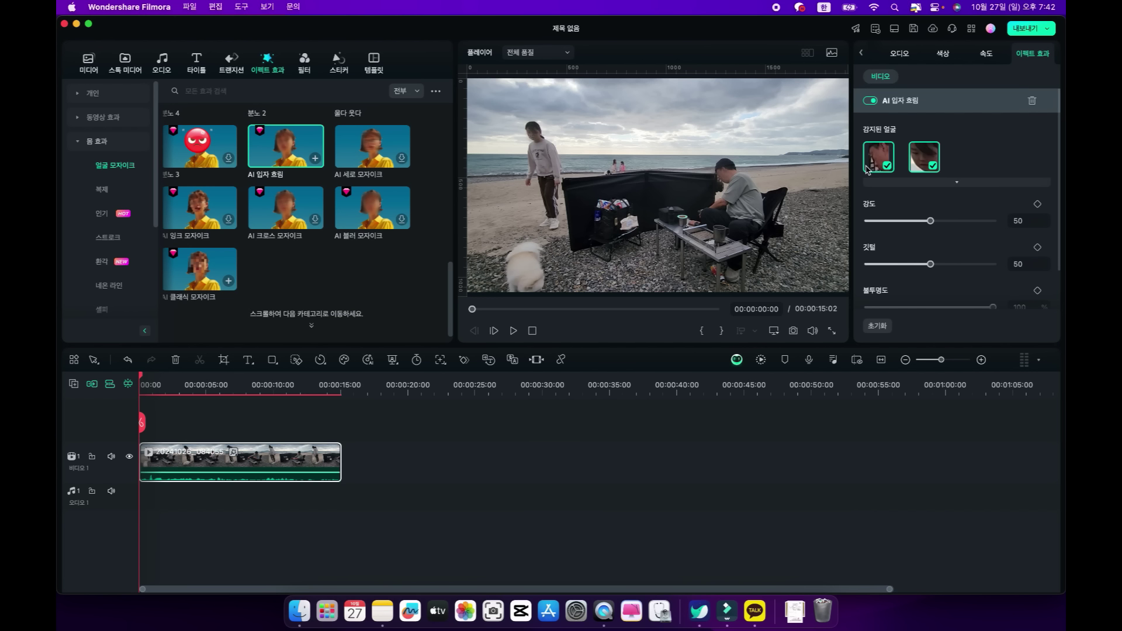
Step: Exclude the first detected face from the AI 입자 흐림 mosaic, and set its 강도 to 100 and 깃털 to 3
left_click(887, 166)
left_click_drag(930, 223, 1037, 226)
left_click_drag(930, 264, 872, 285)
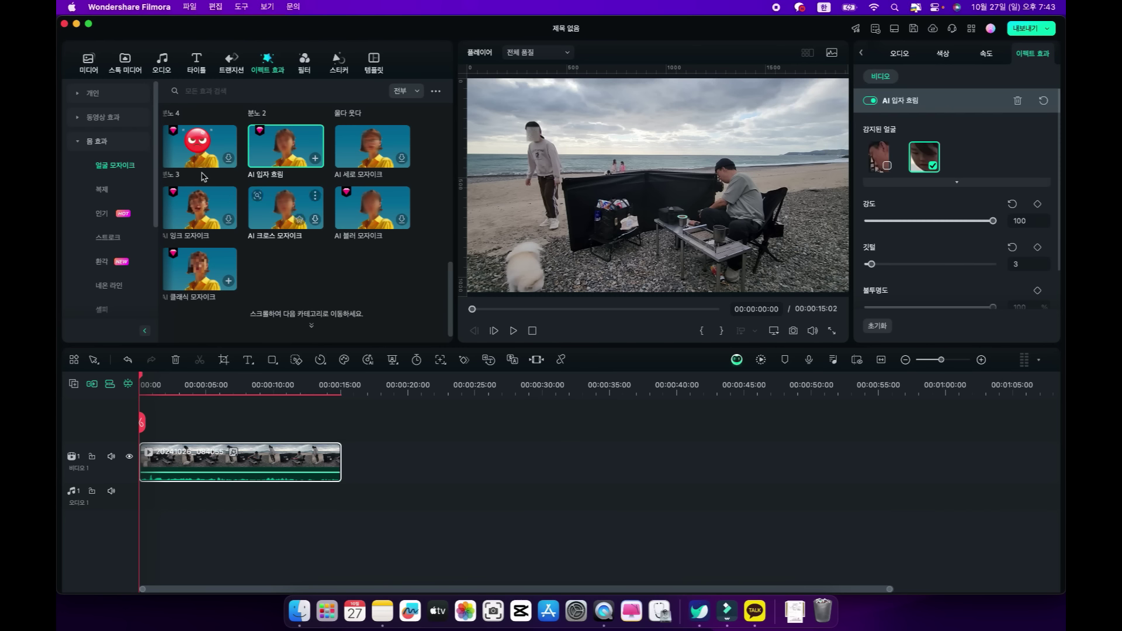
scroll(921, 244, "down", 3)
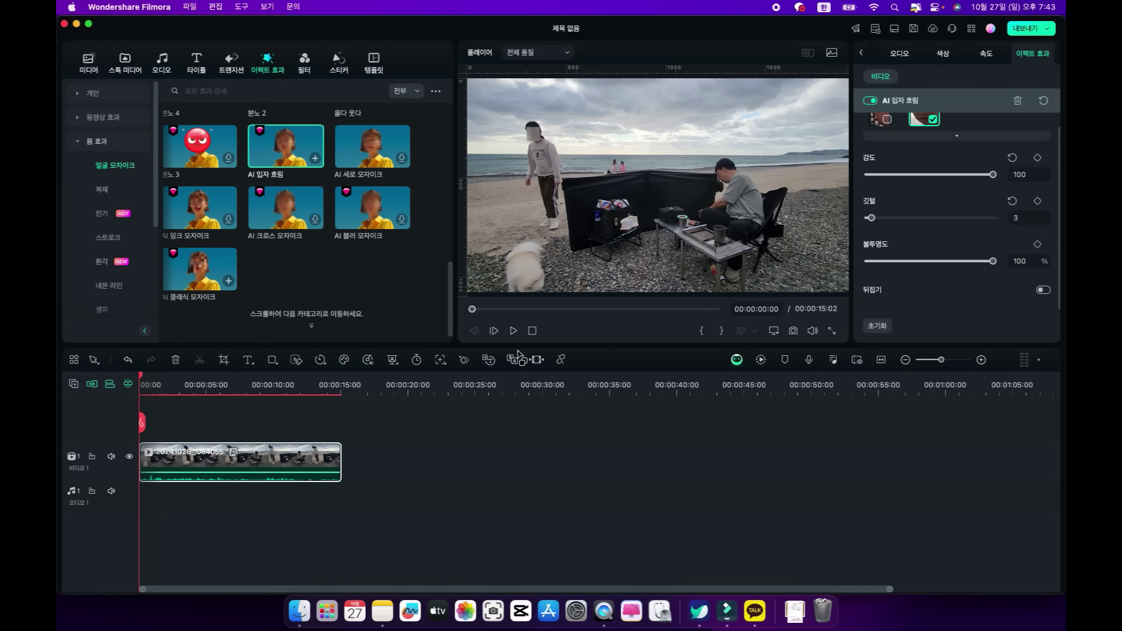
Step: Preview the mosaic along the beach clip and switch it from the second detected face to the first
left_click_drag(147, 382, 219, 422)
left_click(878, 157)
left_click(932, 165)
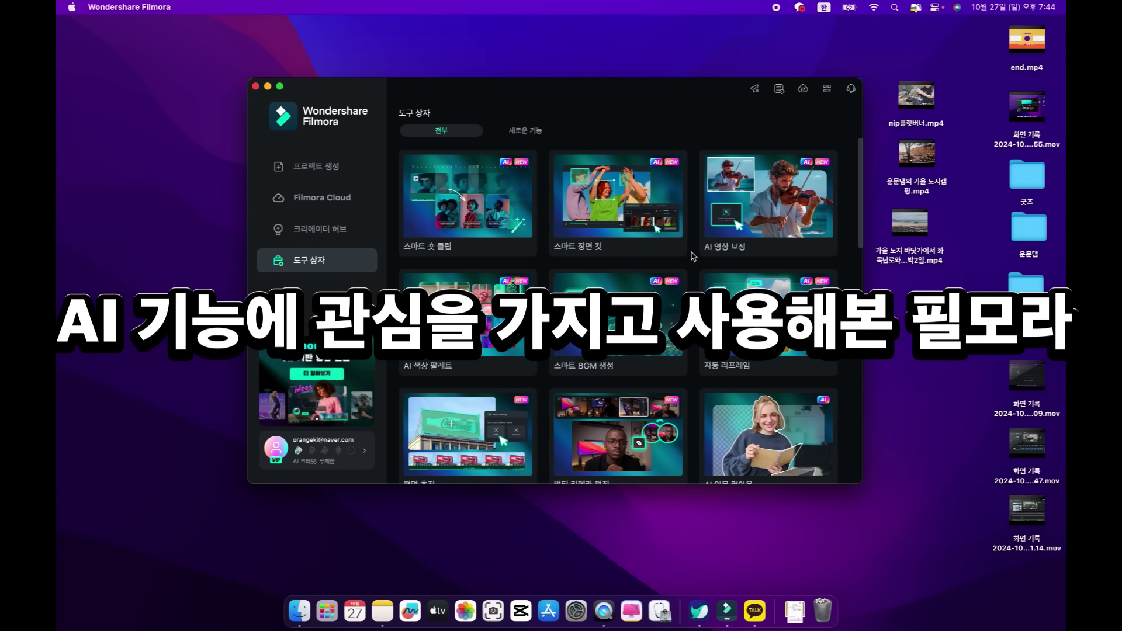
Step: Look through the AI tools offered in the 도구 상자 list
scroll(696, 262, "down", 3)
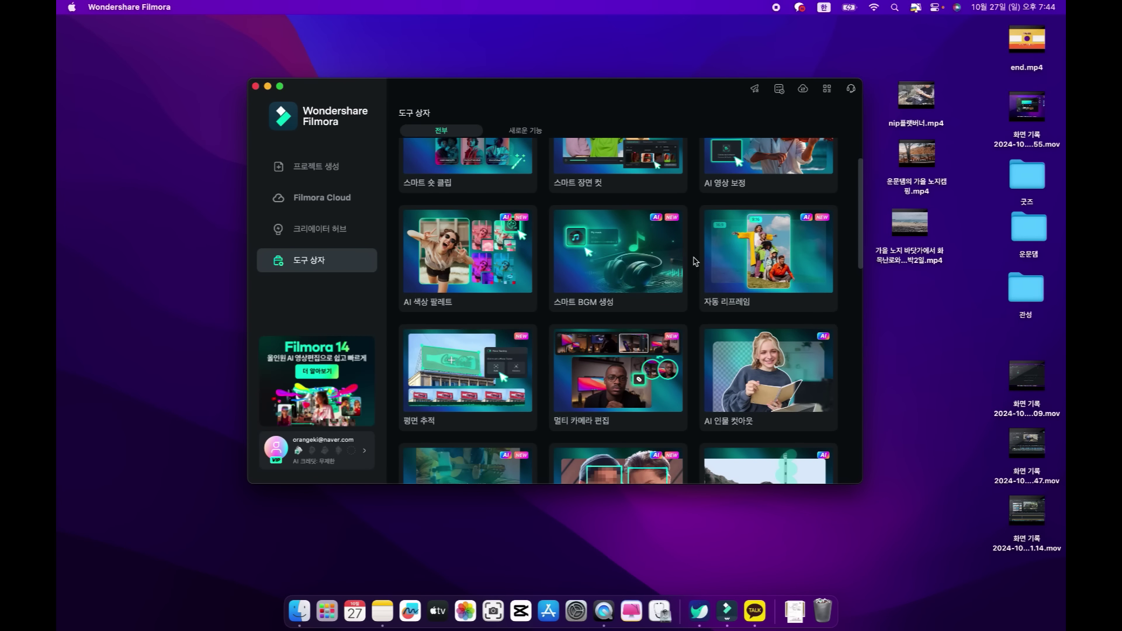
scroll(695, 262, "down", 5)
scroll(696, 262, "down", 2)
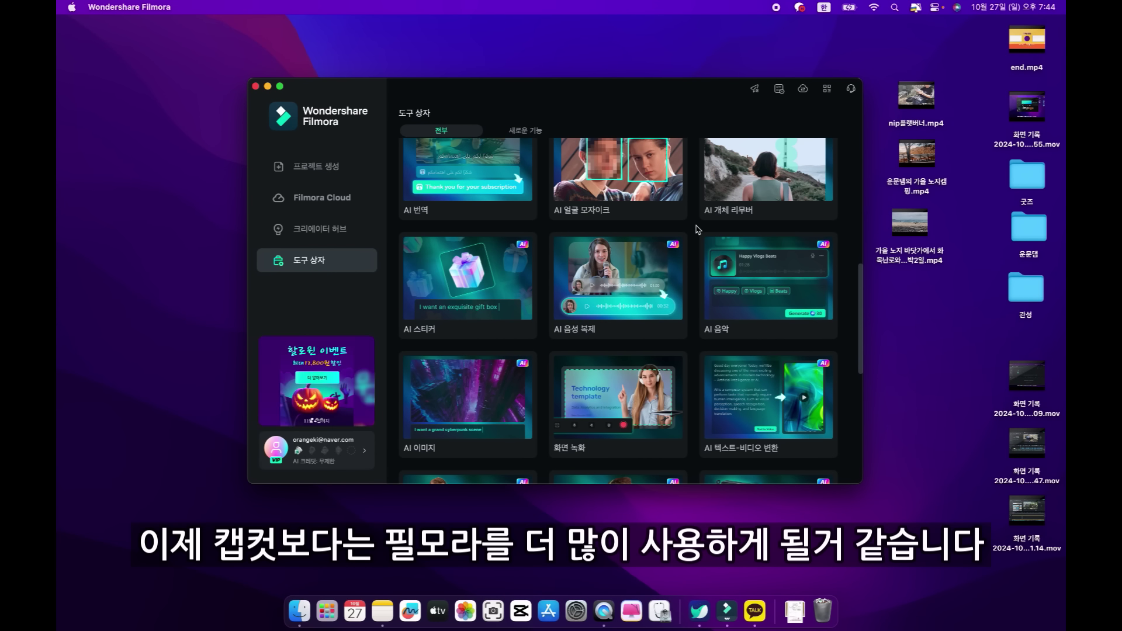
scroll(695, 229, "down", 3)
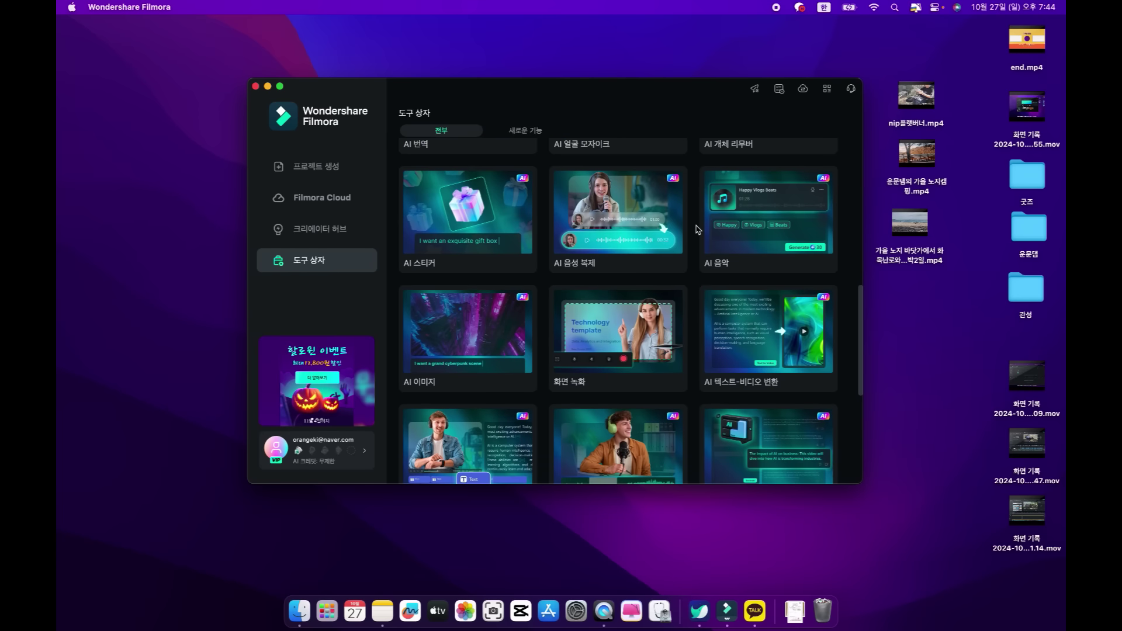
scroll(695, 229, "down", 3)
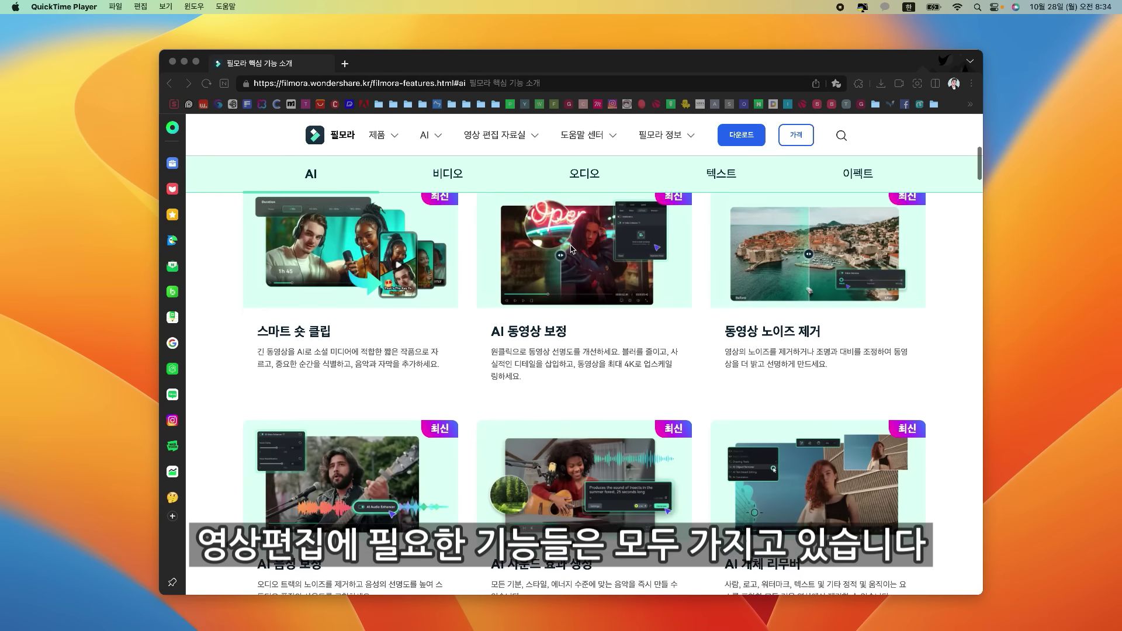
Step: Review the AI, 비디오, 오디오, 텍스트 and 이펙트 sections of the Filmora features web page
scroll(570, 249, "down", 5)
scroll(570, 250, "down", 5)
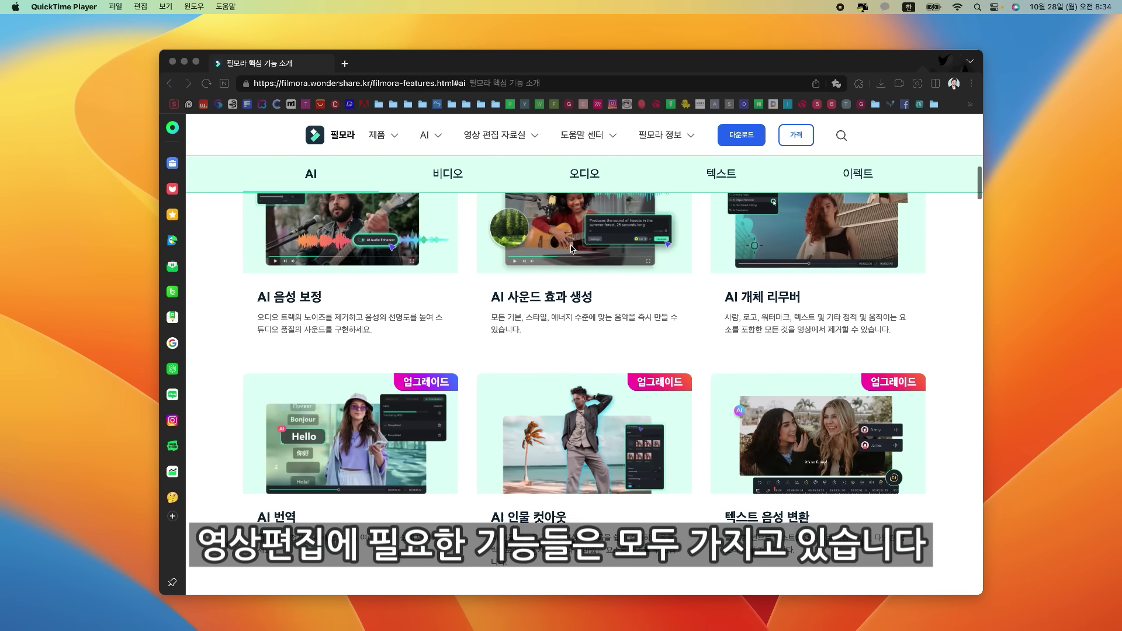
scroll(570, 249, "down", 8)
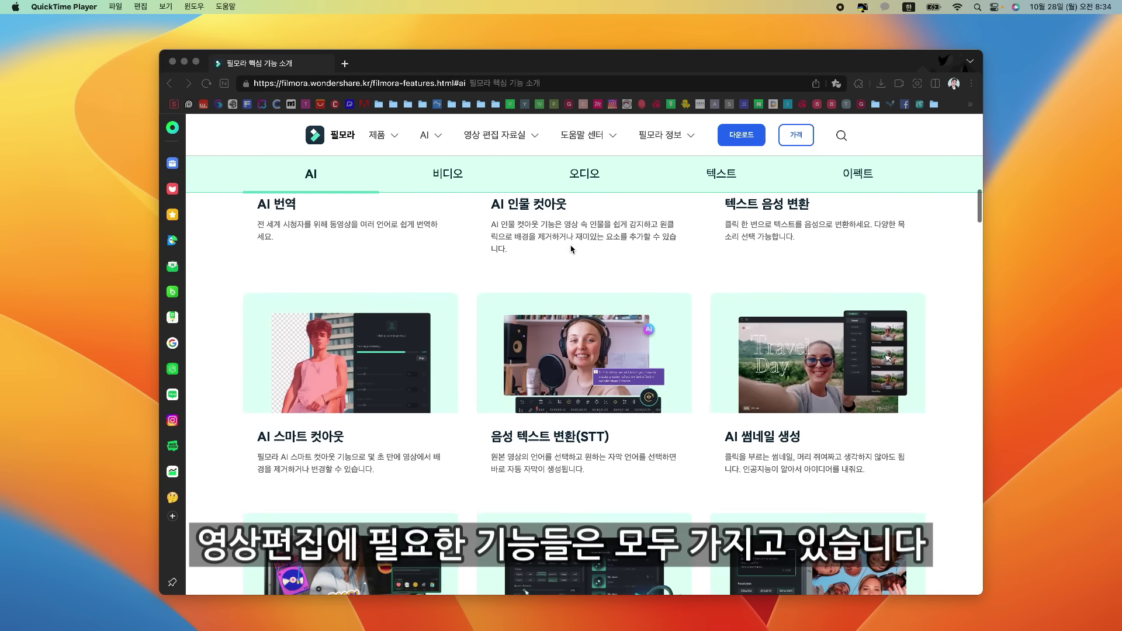
scroll(571, 249, "down", 9)
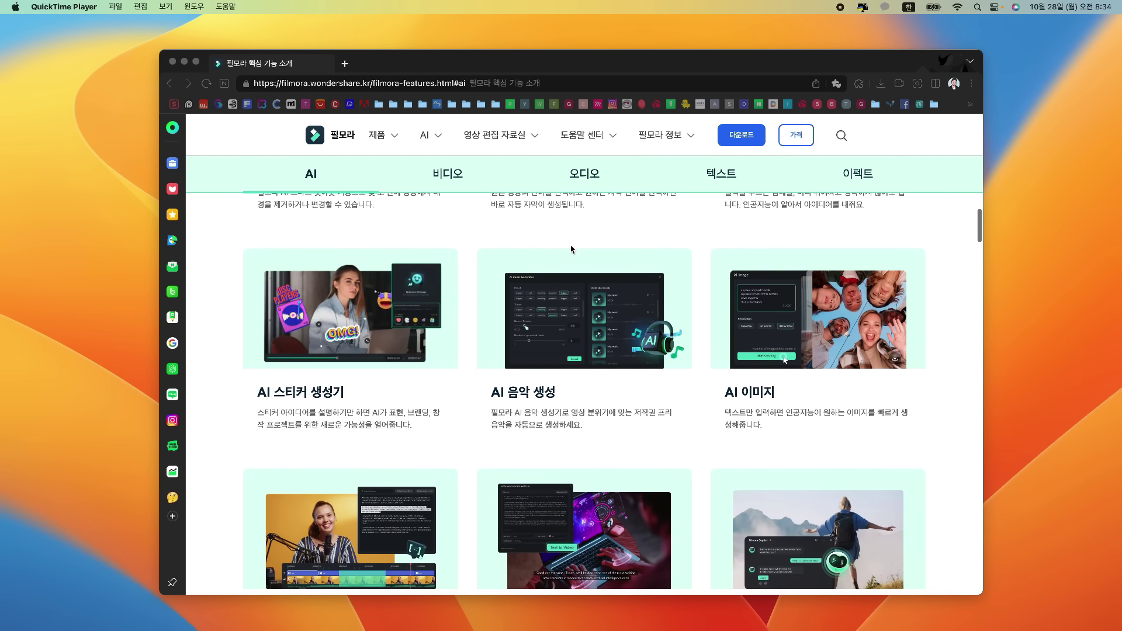
scroll(571, 249, "down", 11)
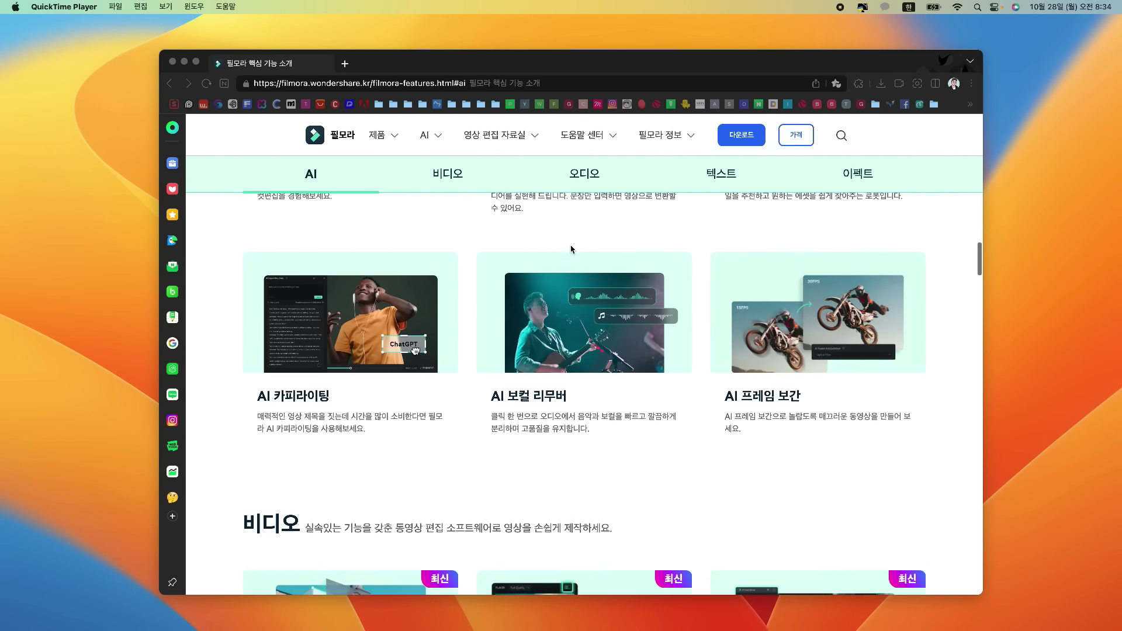
scroll(570, 250, "down", 12)
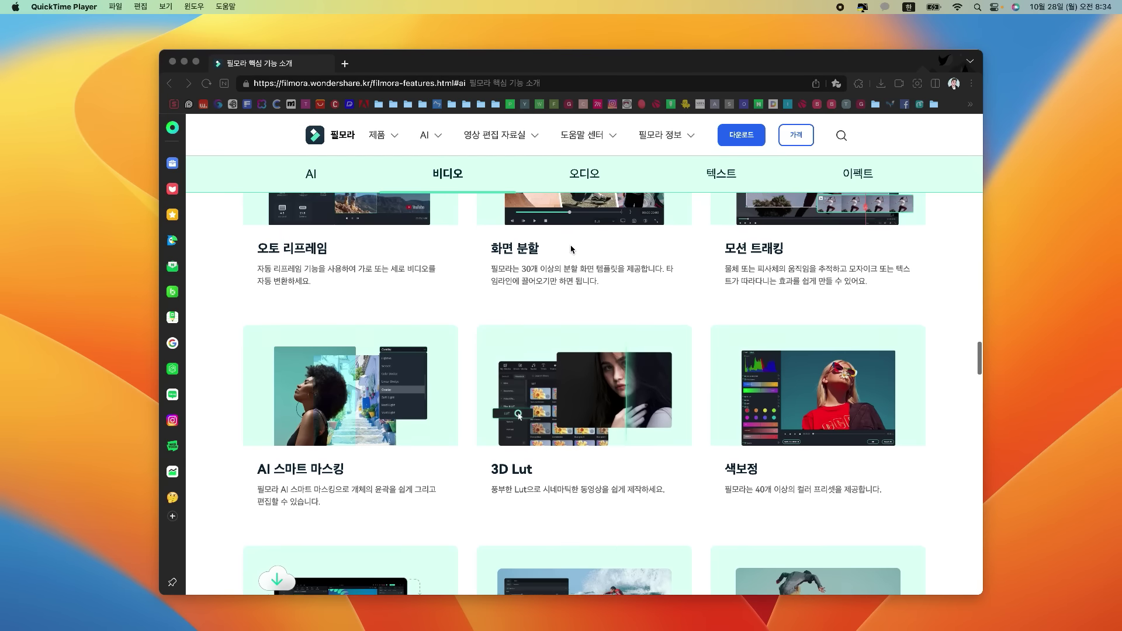
scroll(571, 250, "down", 6)
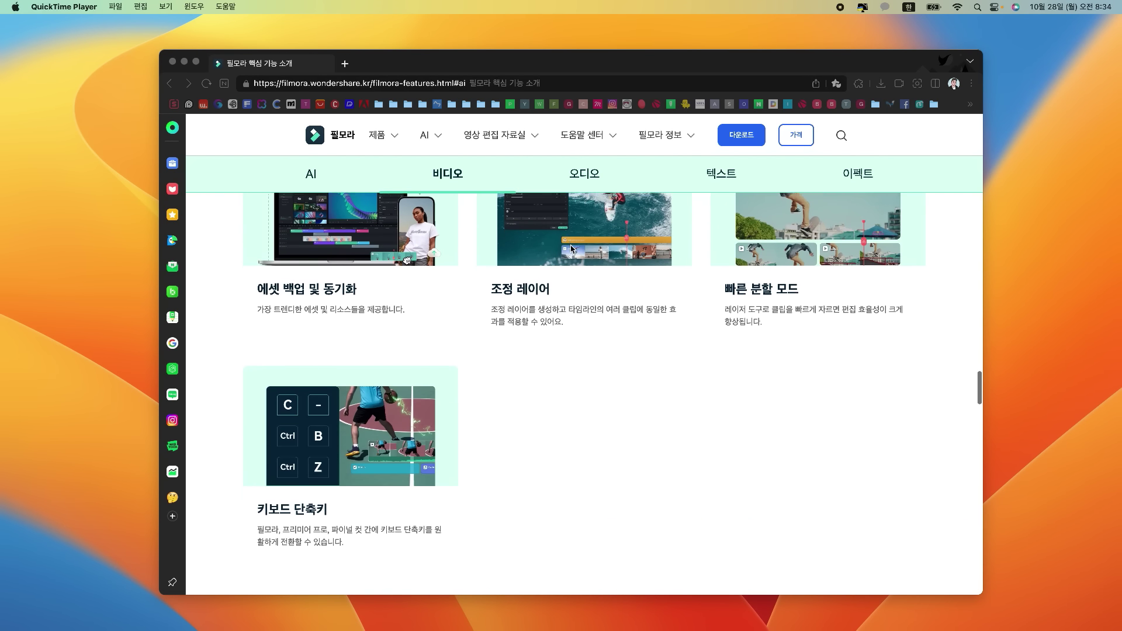
scroll(570, 249, "down", 10)
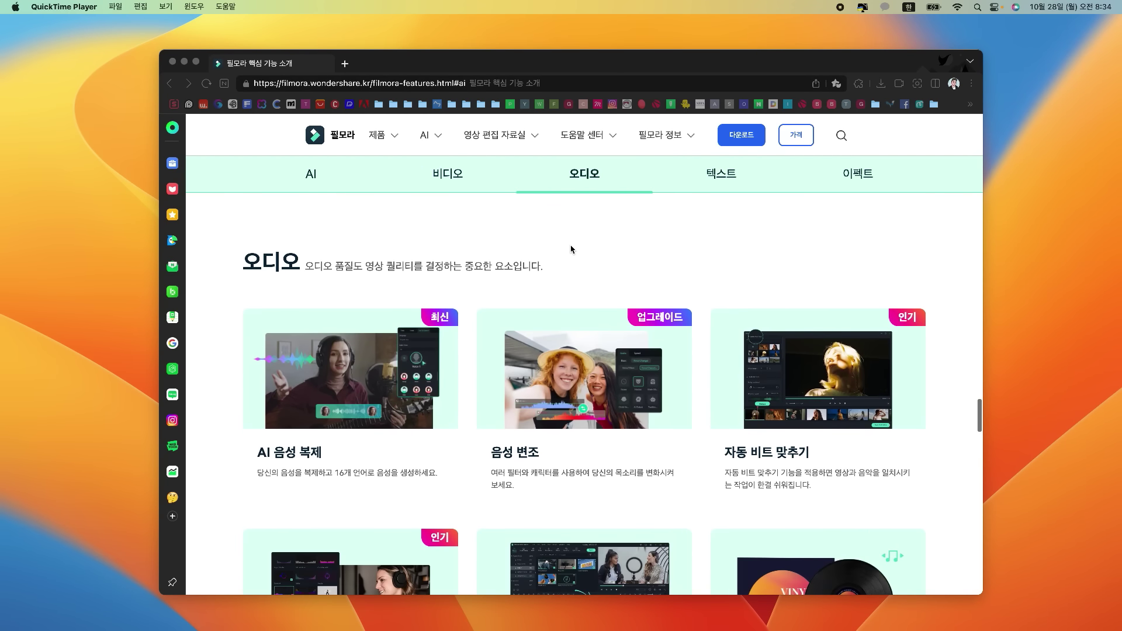
scroll(570, 249, "down", 6)
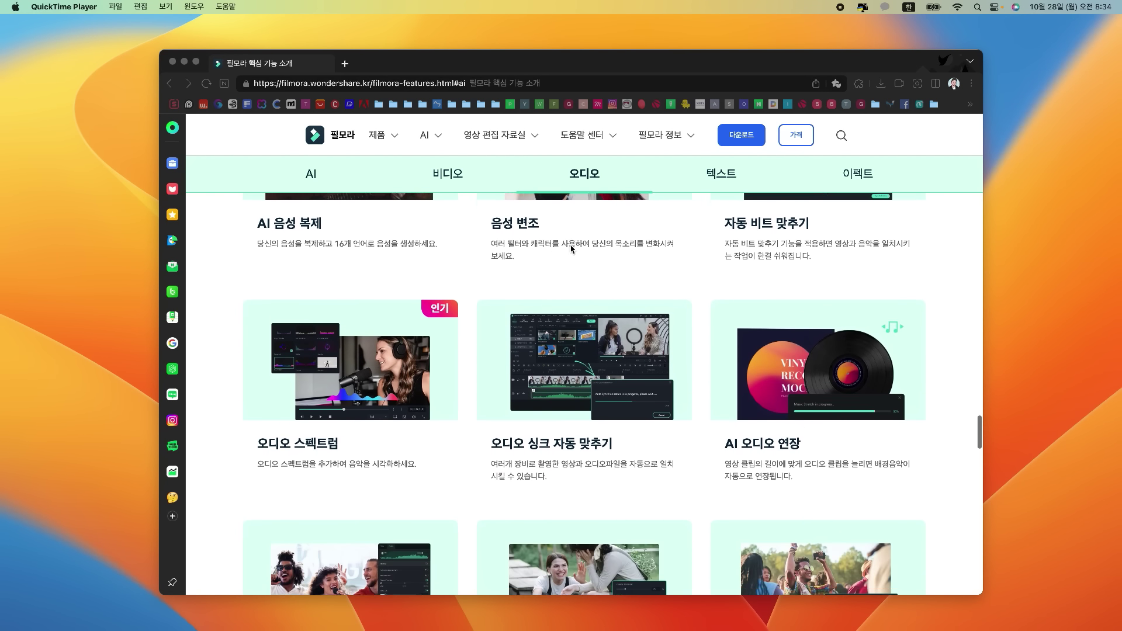
scroll(570, 250, "down", 8)
scroll(570, 250, "down", 9)
scroll(571, 250, "down", 11)
scroll(571, 250, "down", 7)
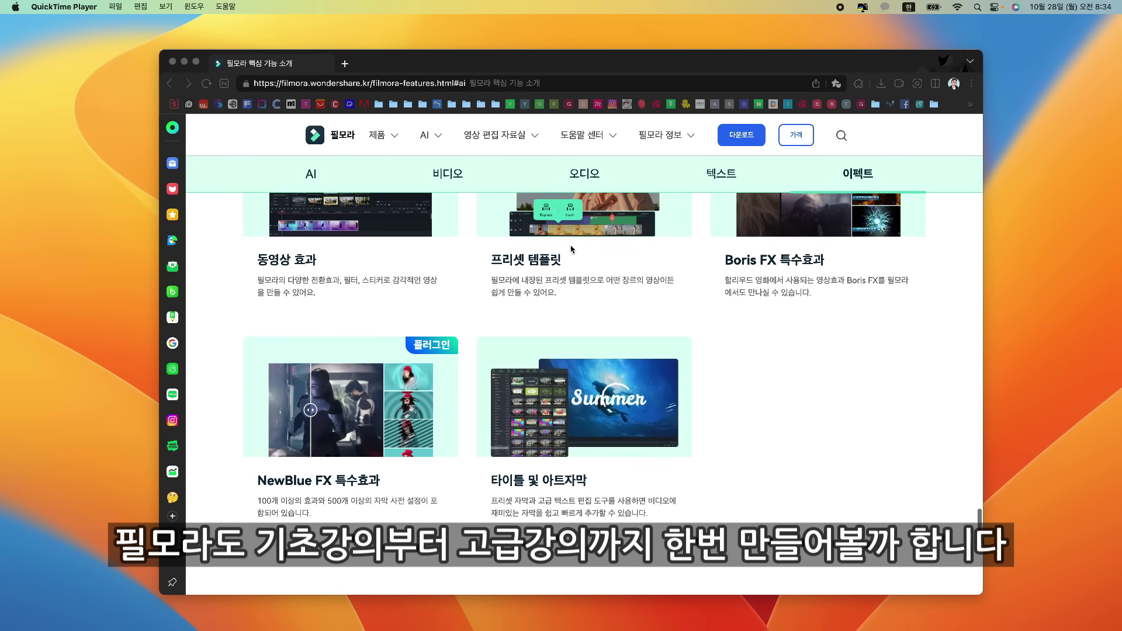
scroll(571, 249, "down", 4)
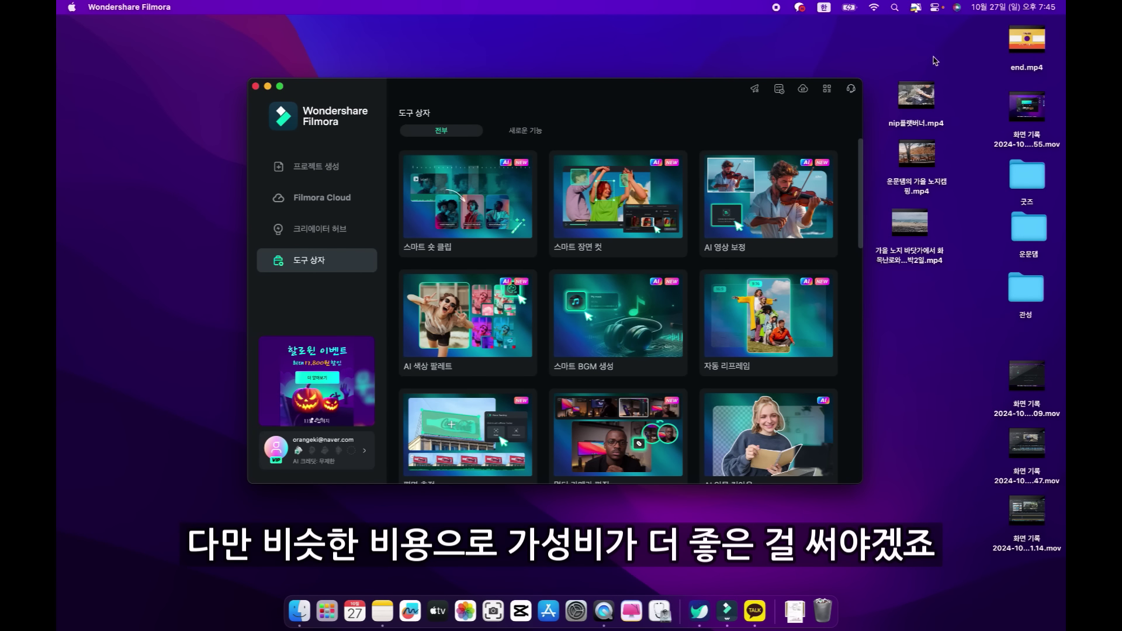
Step: Select the three MP4 videos grouped beside the Filmora start window on the desktop
left_click_drag(956, 63, 908, 263)
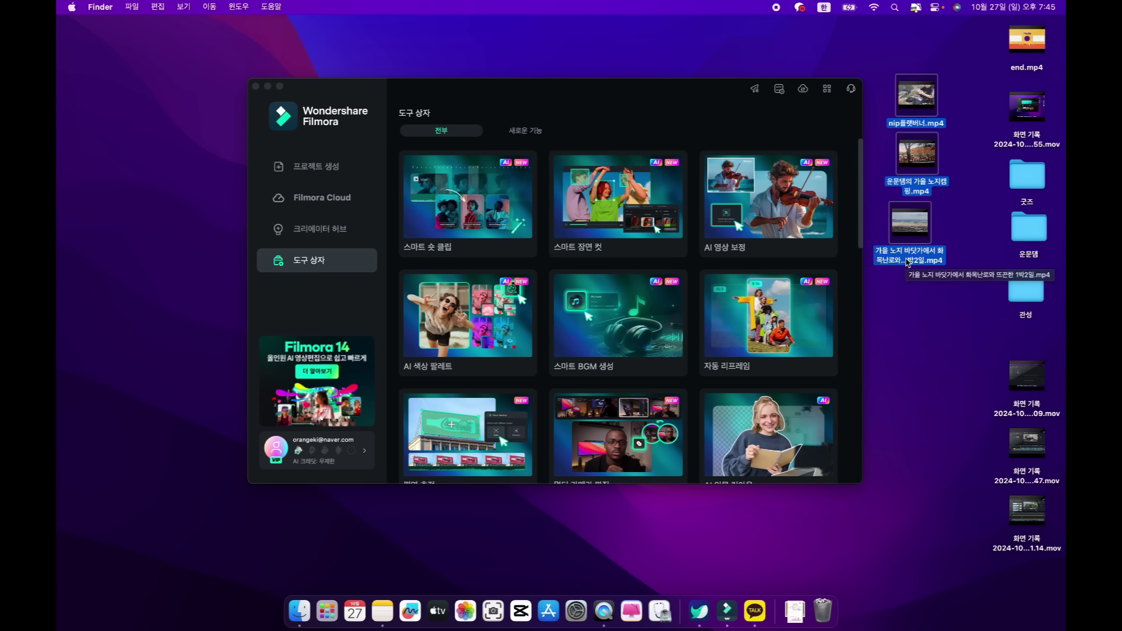